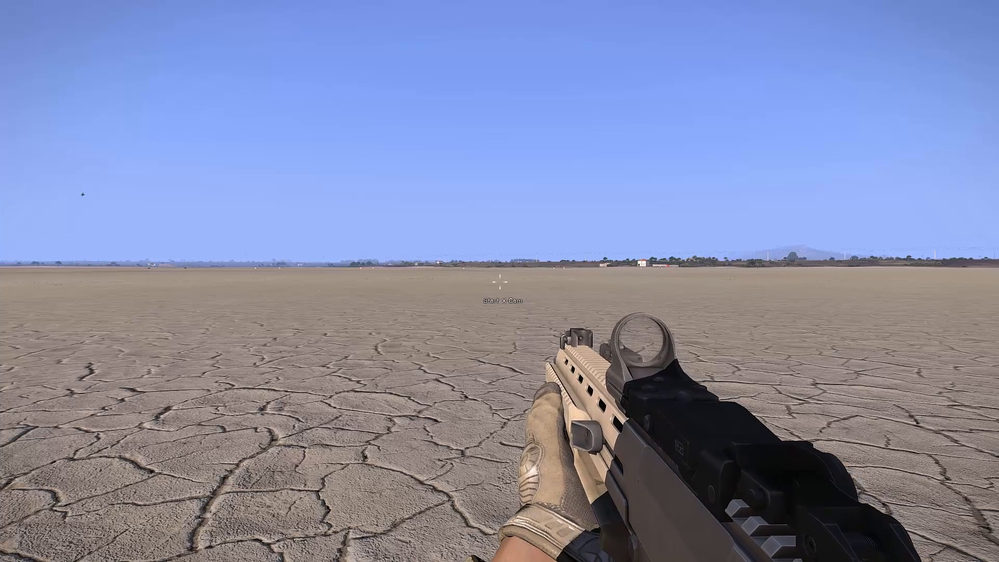
Open the X-CAM object editor and load the saved project Tutorial_15.
key(space)
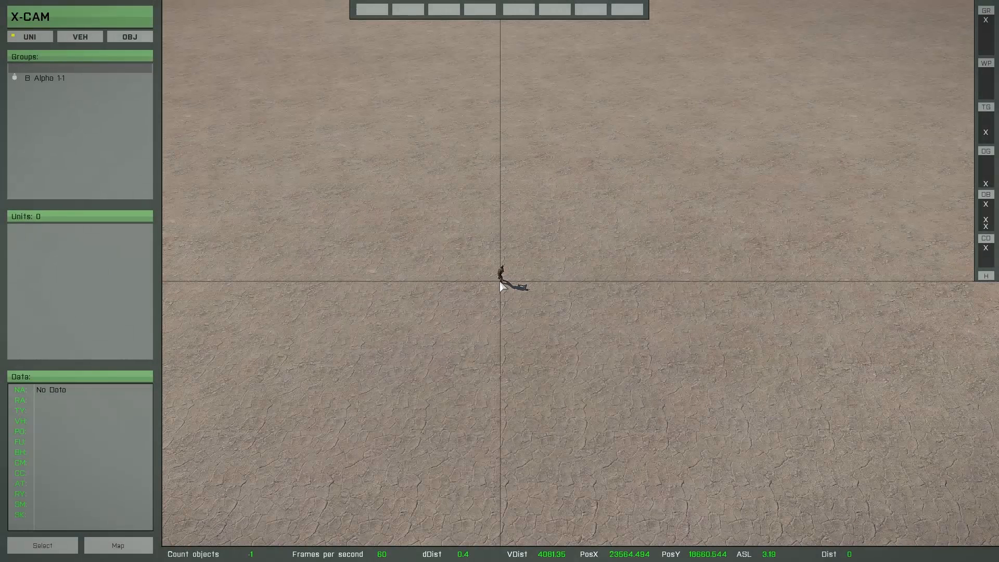
click(129, 37)
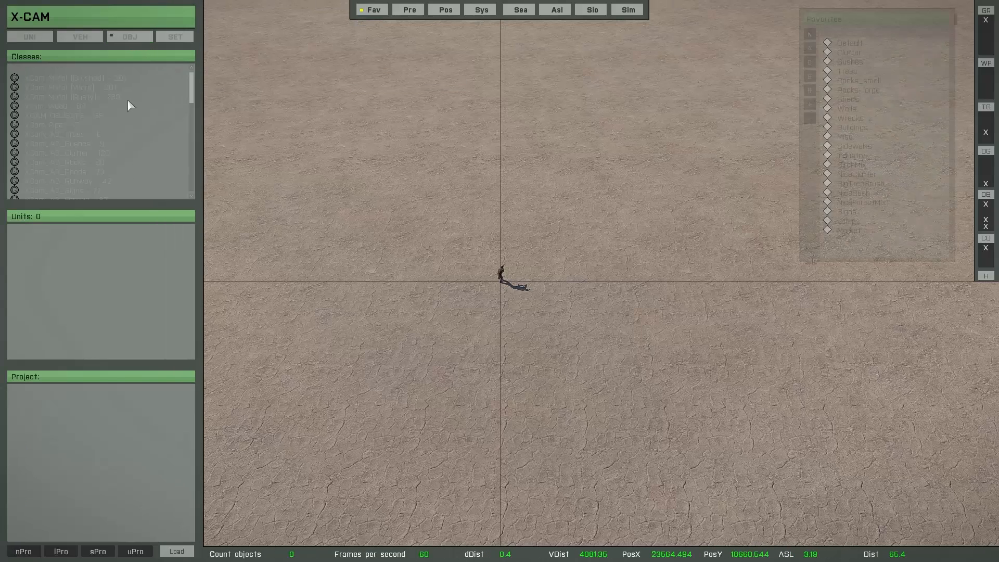
click(61, 551)
click(437, 168)
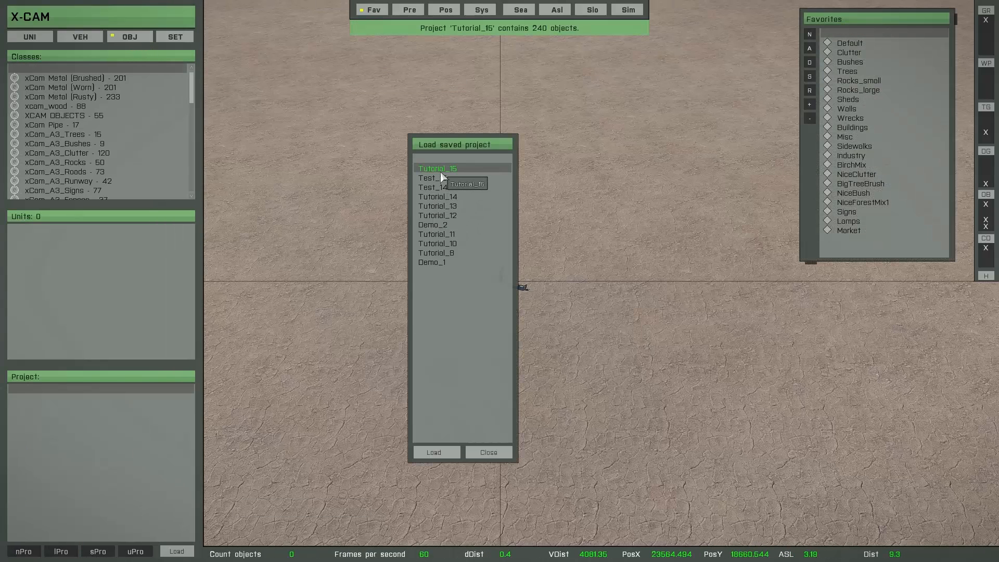
click(436, 452)
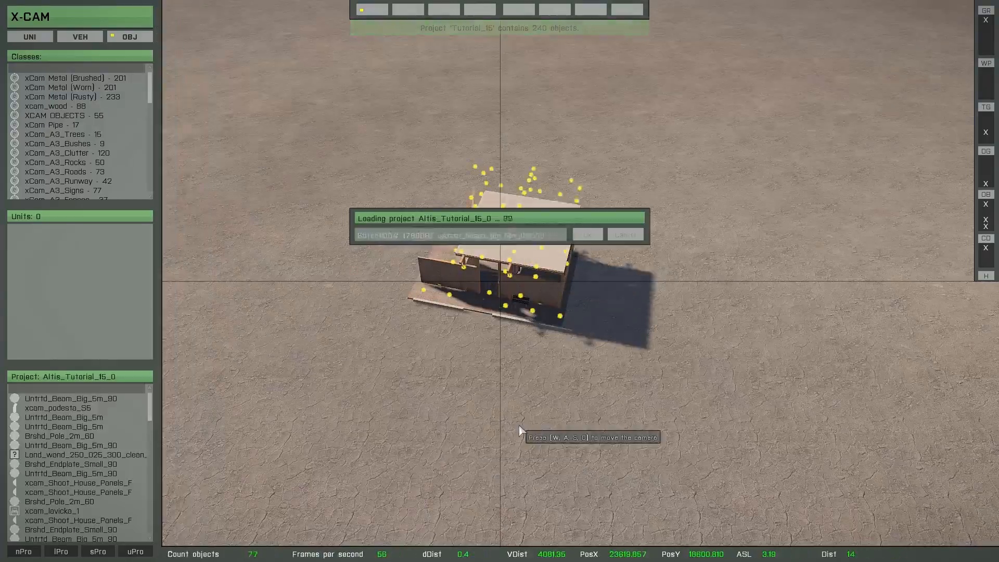
Open the prefabs list.
scroll(510, 415, up, 4)
right_drag(533, 421, 512, 439)
scroll(734, 402, down, 3)
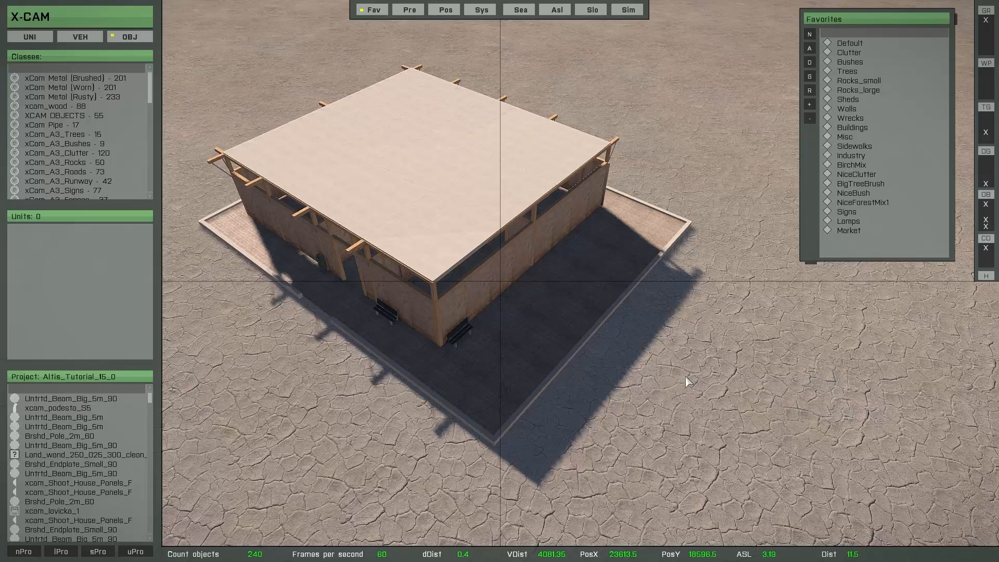
click(413, 11)
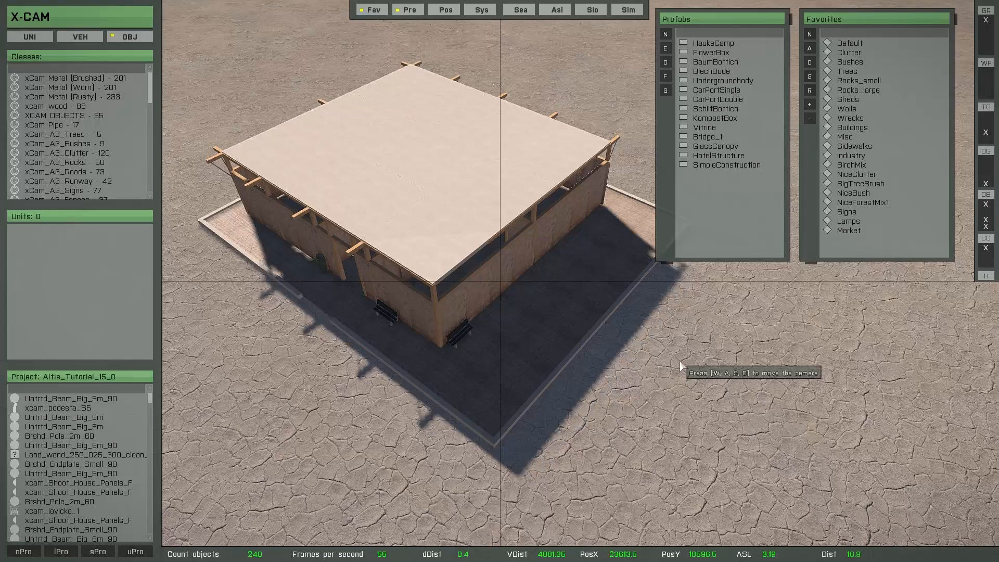
Select HaukeCamp, FlowerBox and BaumBottich in the prefab list to inspect them.
key(alt+d)
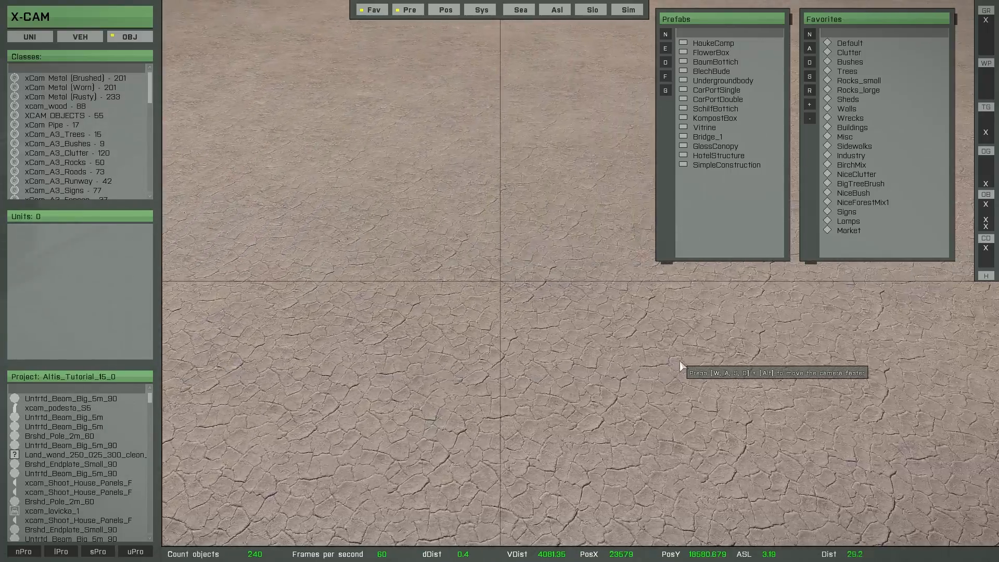
key(alt+d)
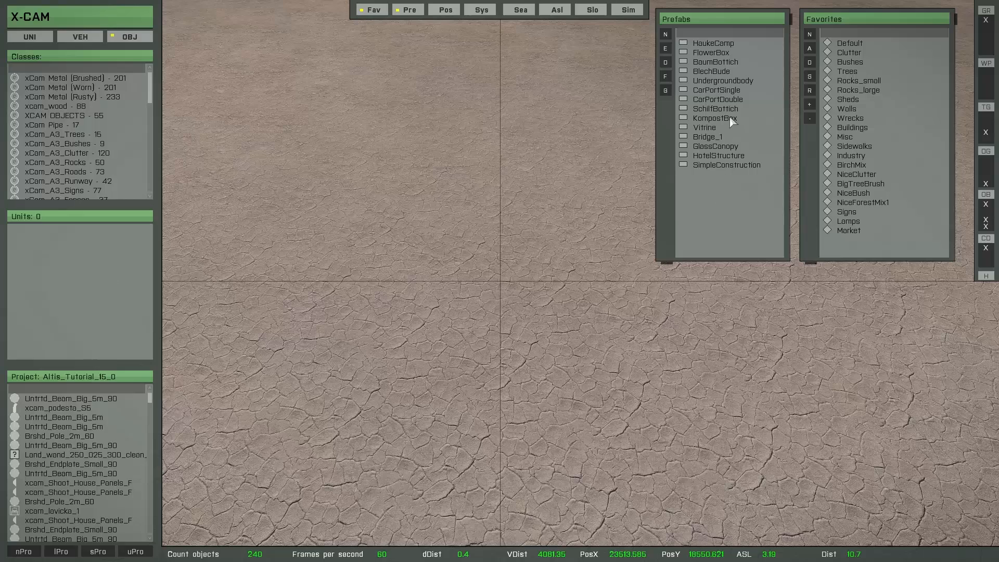
click(708, 45)
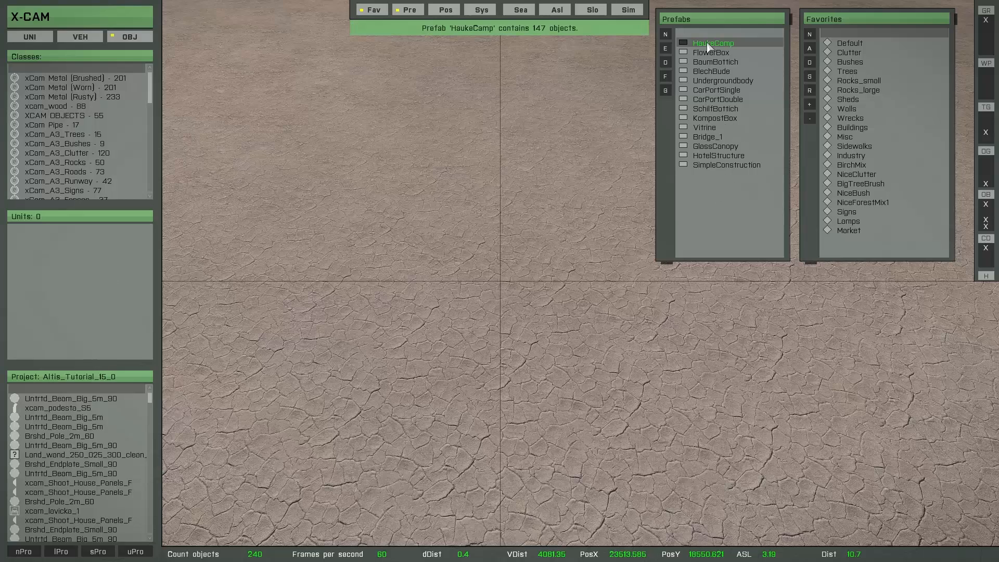
click(710, 53)
click(711, 63)
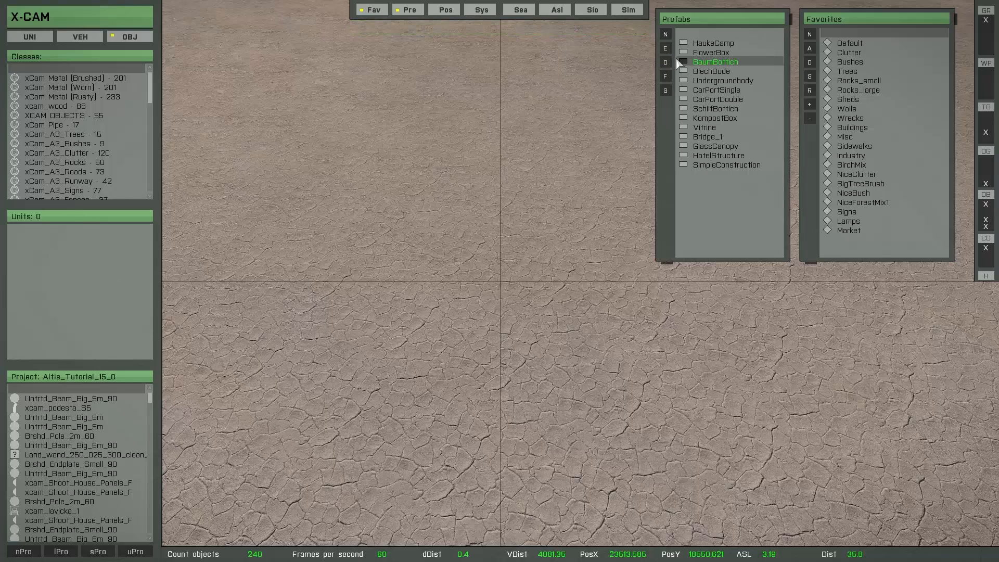
click(707, 63)
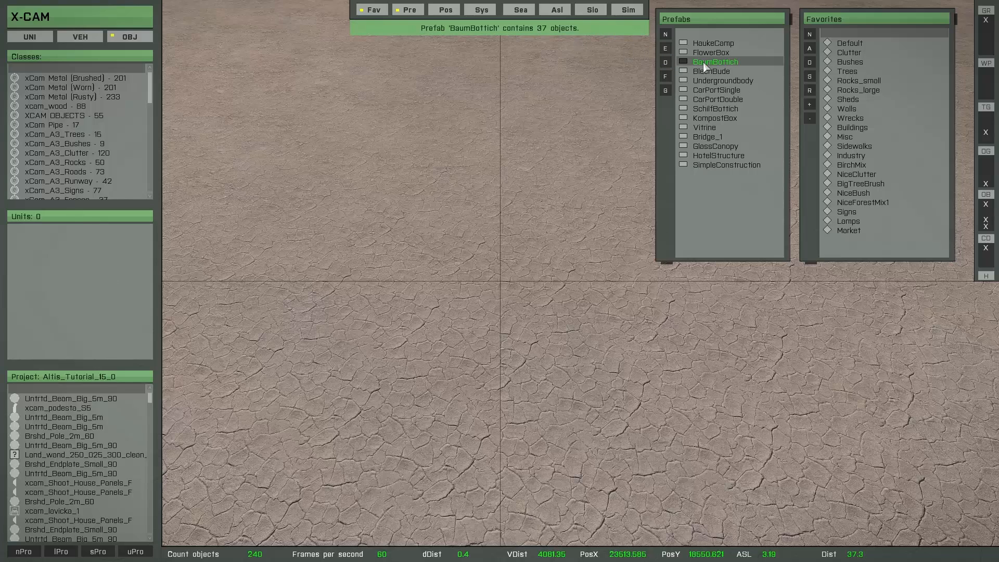
click(707, 45)
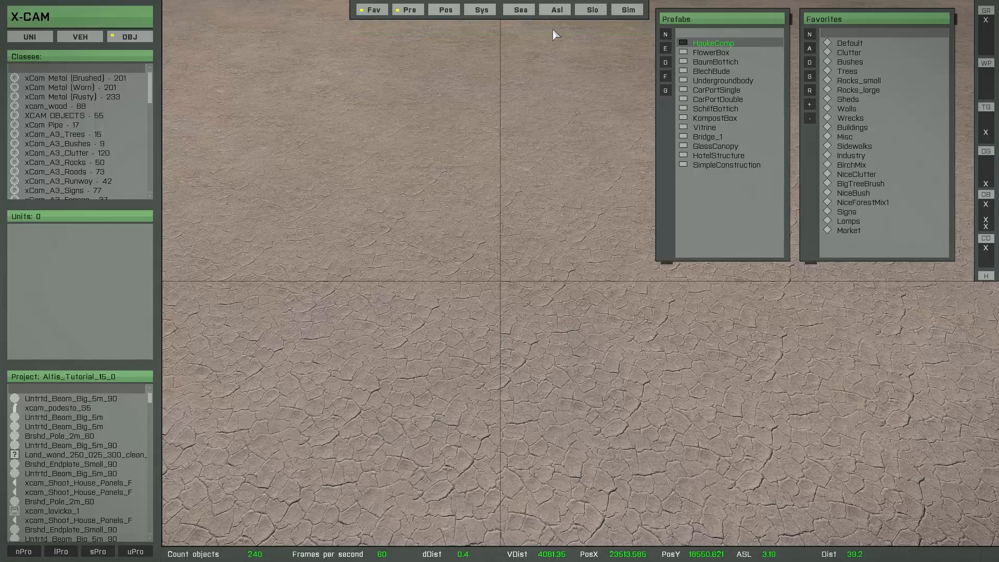
Insert the HaukeCamp prefab at the camera position.
key(q)
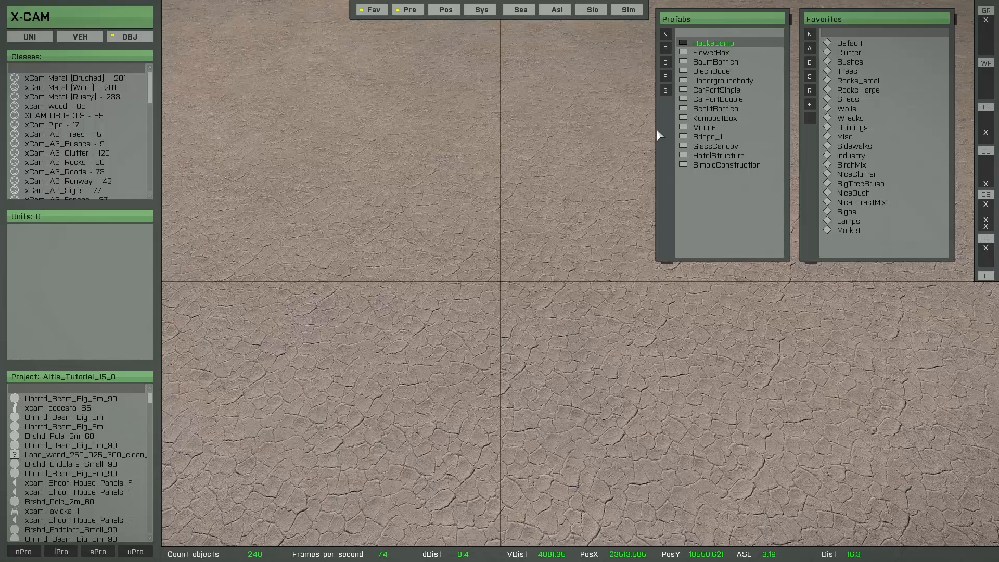
double_click(700, 45)
key(s)
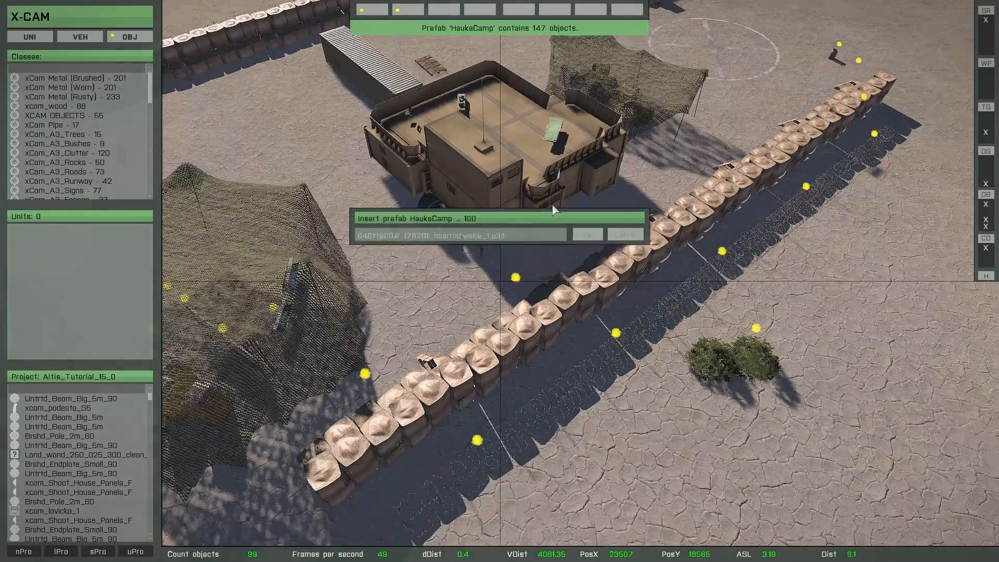
key(s)
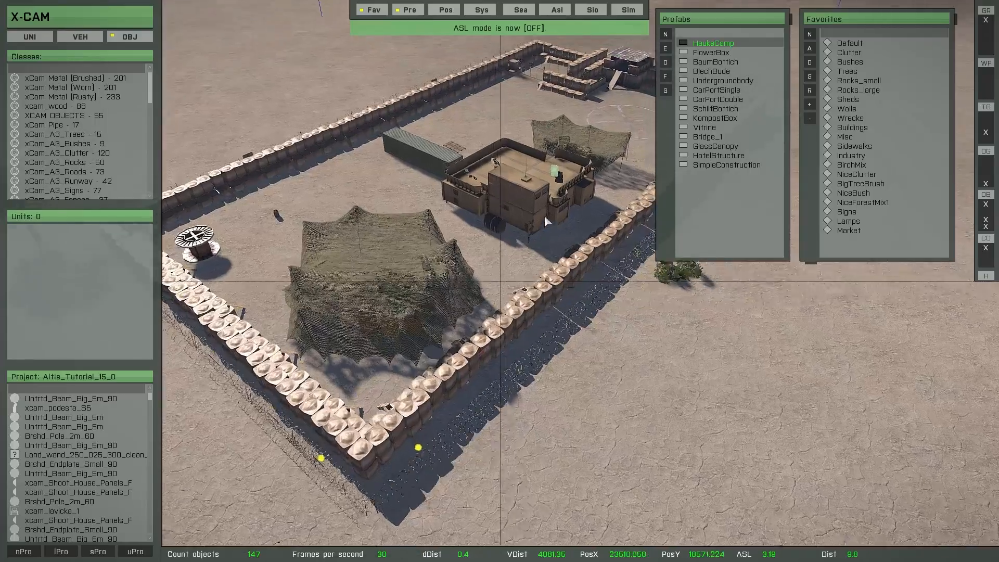
Delete all the inserted HaukeCamp objects.
right_drag(563, 230, 536, 233)
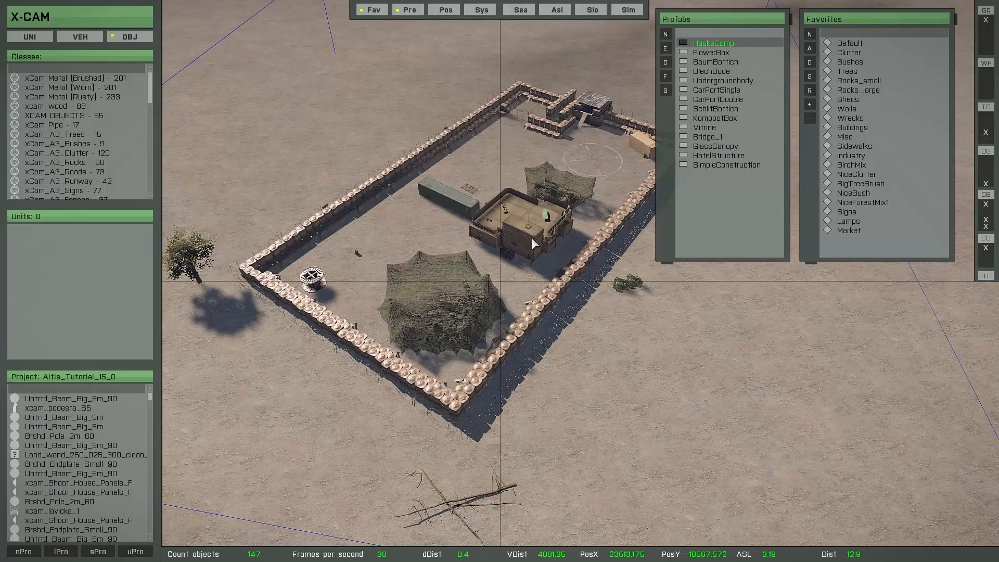
drag(525, 239, 514, 203)
right_drag(514, 203, 523, 278)
scroll(514, 207, down, 3)
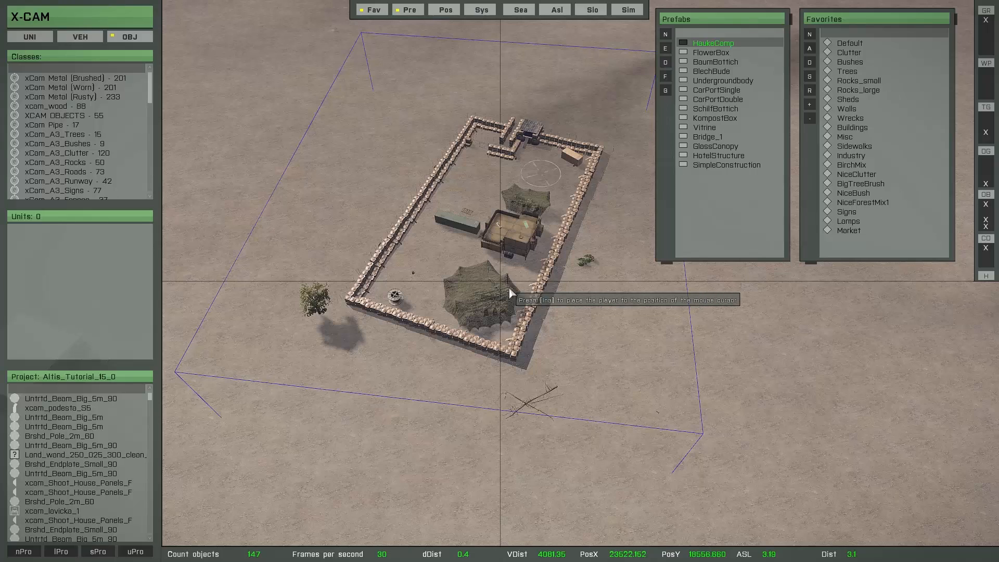
key(Delete)
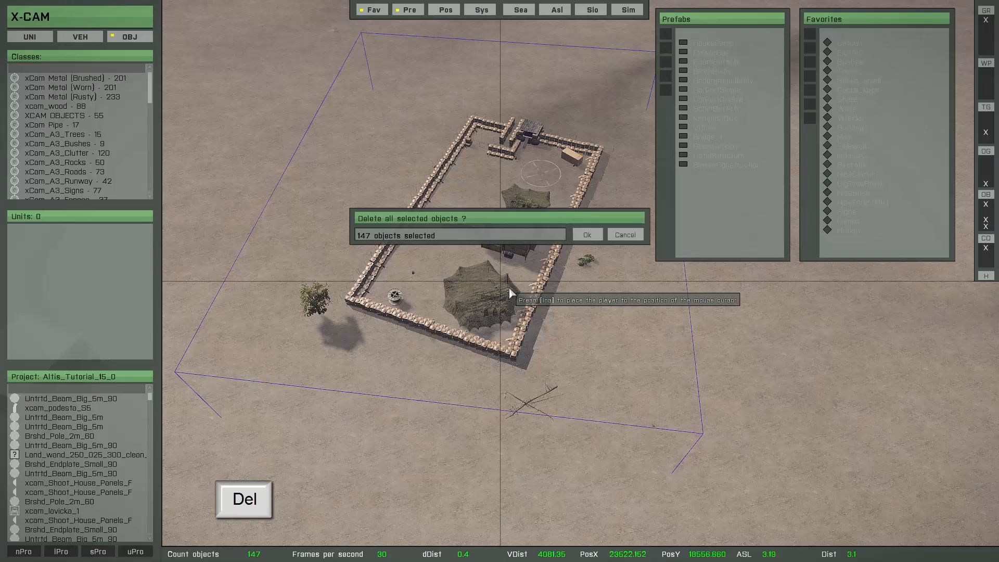
click(583, 235)
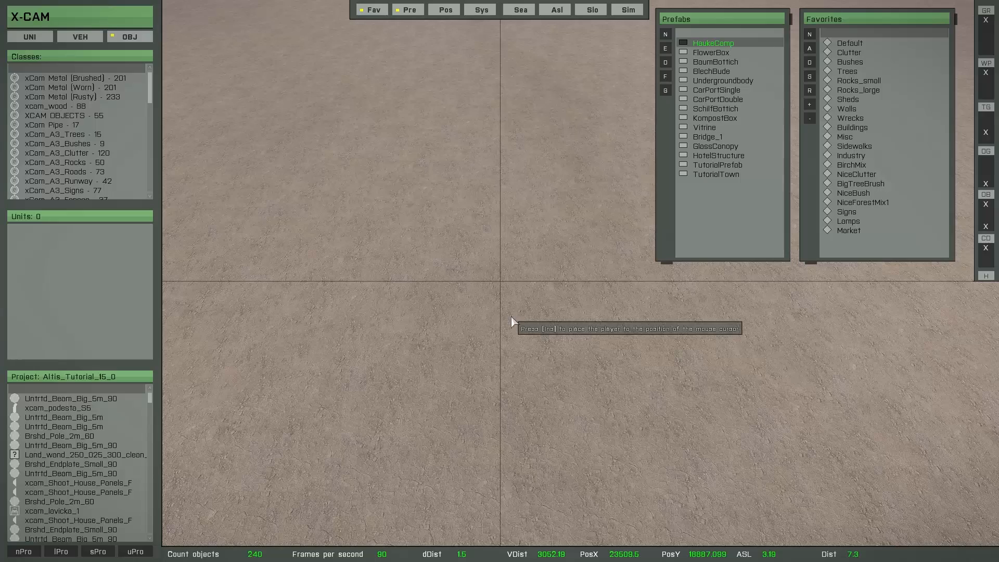
Insert the FlowerBox prefab and paste two copies of it.
click(714, 53)
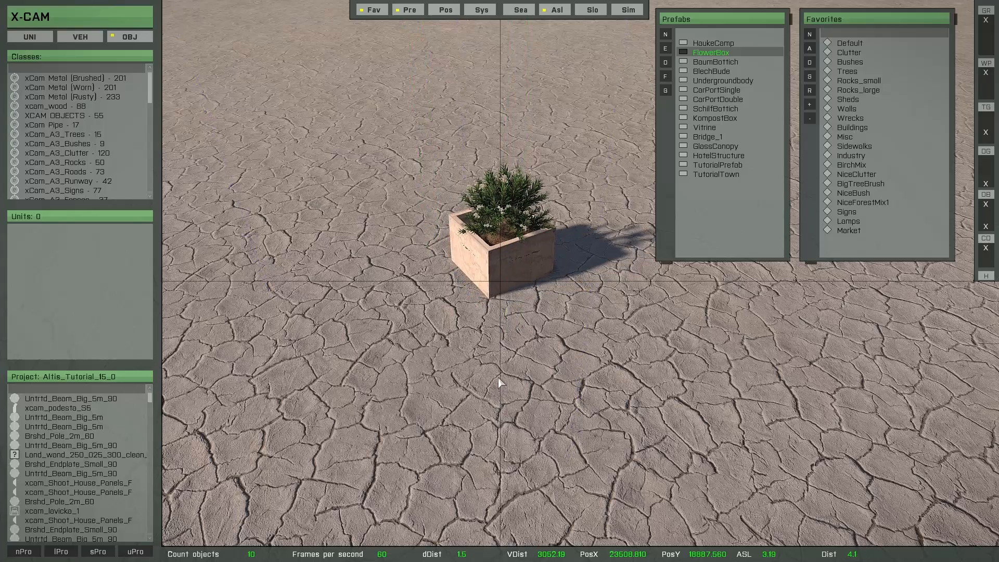
key(ctrl+c)
key(ctrl+v)
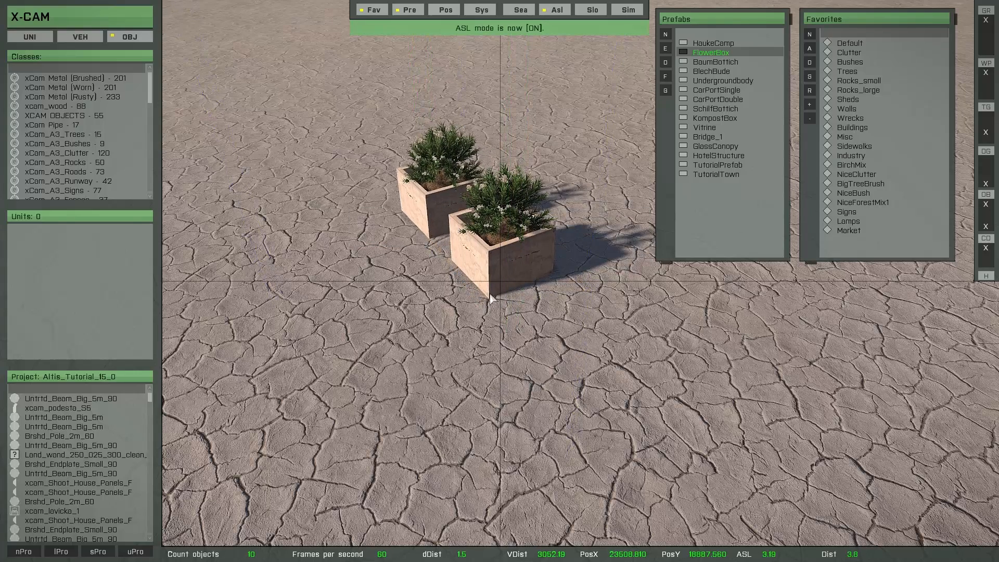
key(ctrl+v)
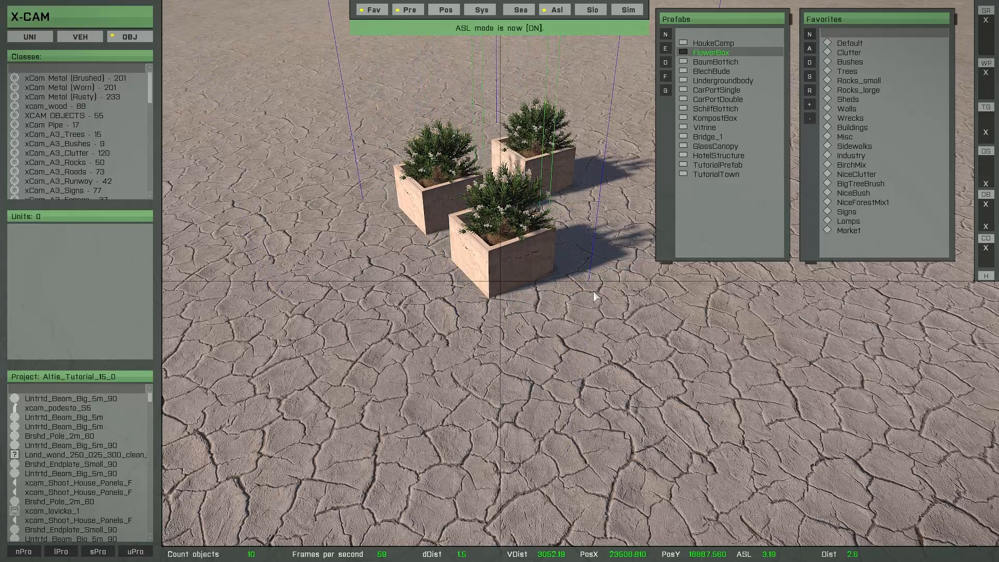
Copy the selected flower box and paste one more copy.
alt+drag(593, 291, 593, 293)
key(ctrl+c)
key(ctrl+v)
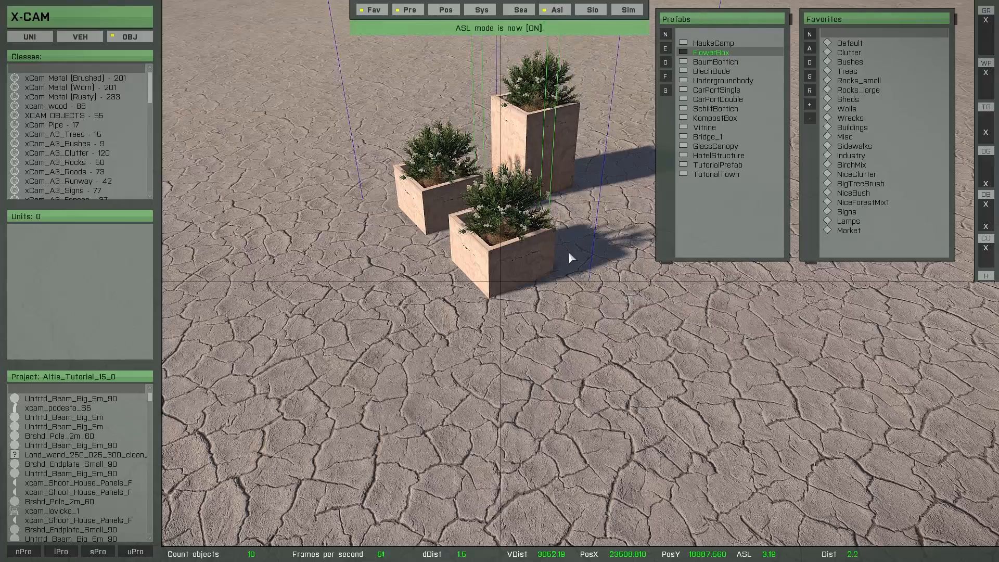
drag(569, 251, 651, 317)
right_drag(635, 323, 590, 328)
Insert the BaumBottich planter prefab.
key(a)
double_click(704, 62)
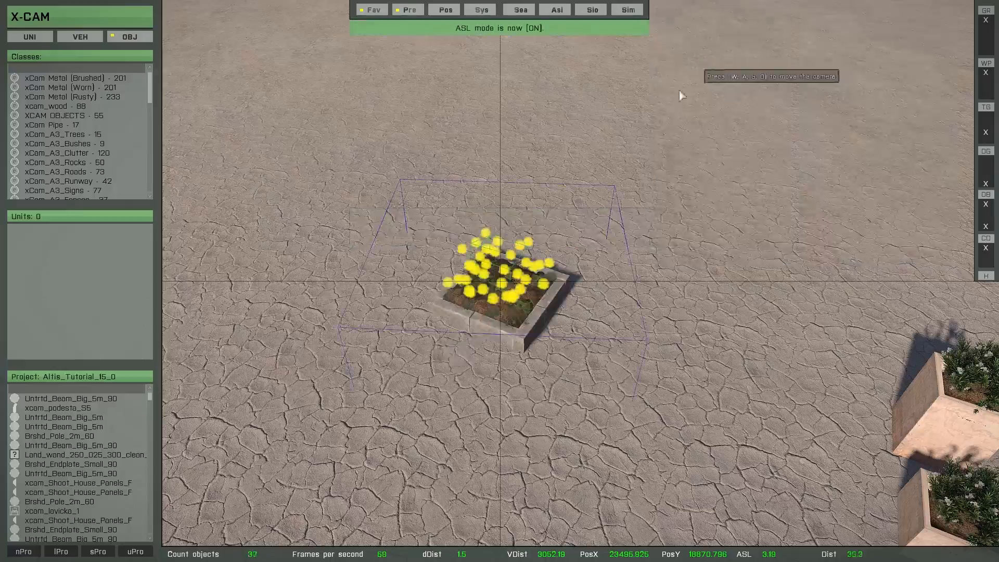
key(w)
click(524, 356)
drag(509, 315, 513, 245)
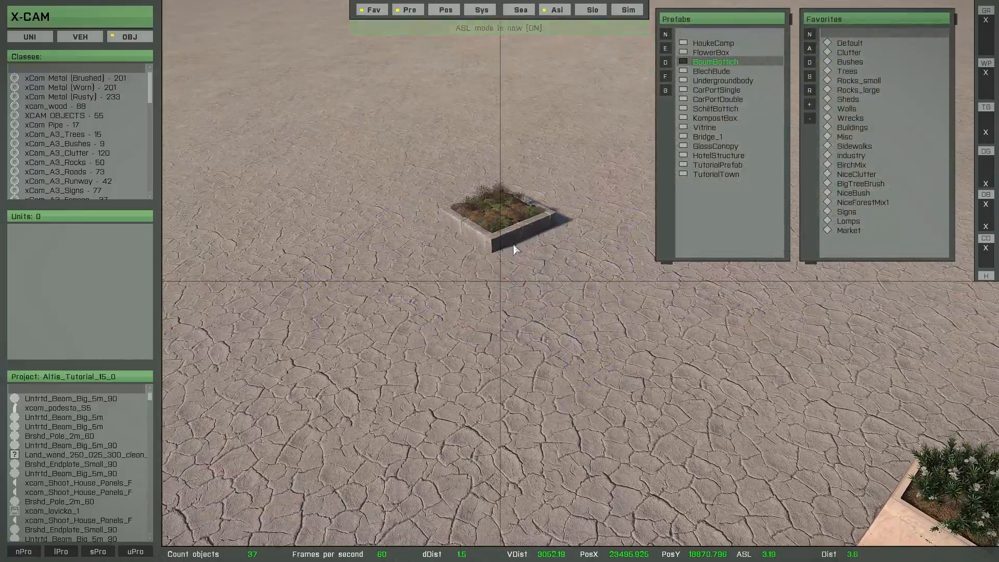
Open the Trees favorites and place an xcom_t_FicusB2s_F tree at the planter.
key(w)
key(a)
mouse_move(490, 275)
right_down()
mouse_move(624, 261)
mouse_move(499, 275)
right_up()
key(d)
double_click(852, 71)
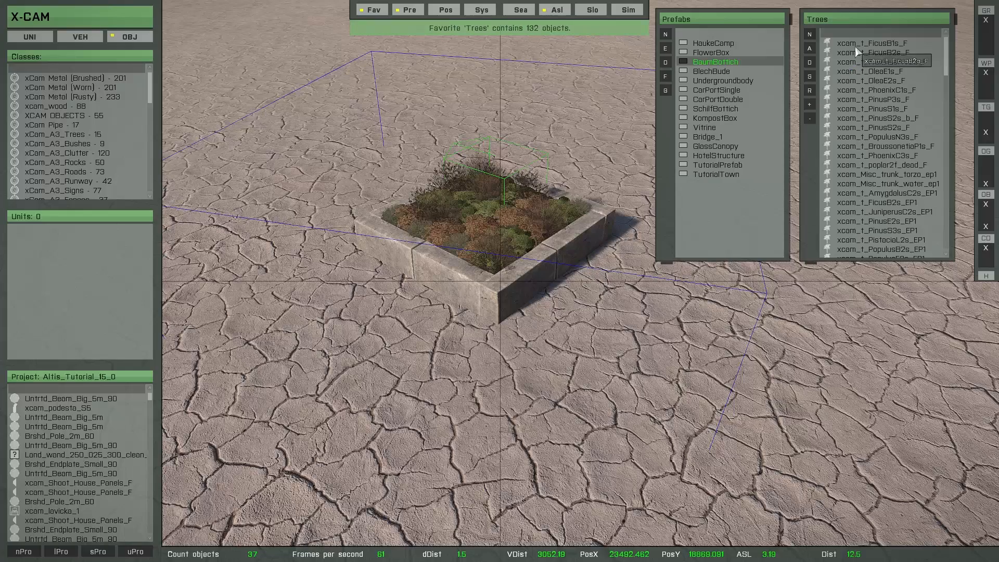
double_click(858, 53)
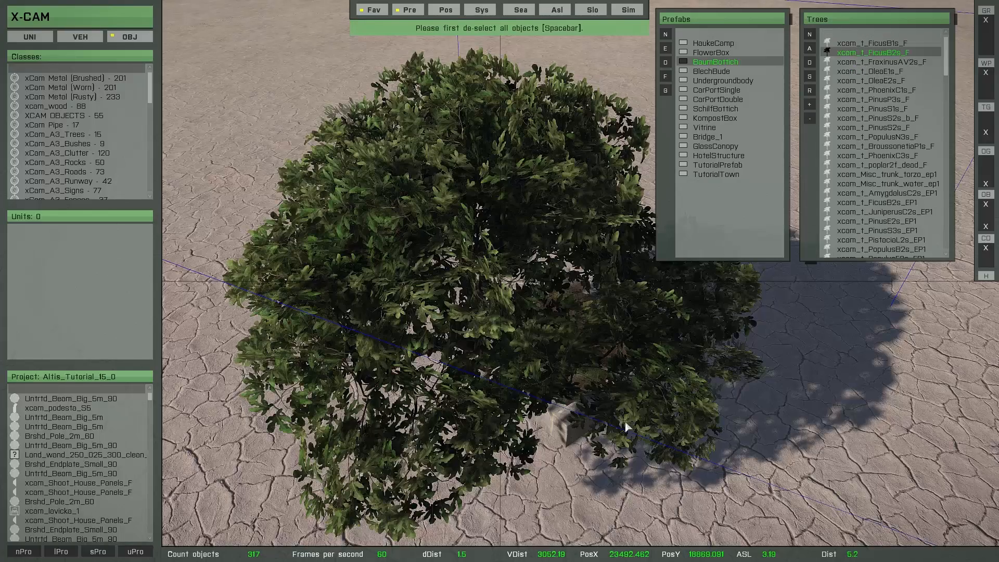
right_drag(624, 424, 610, 365)
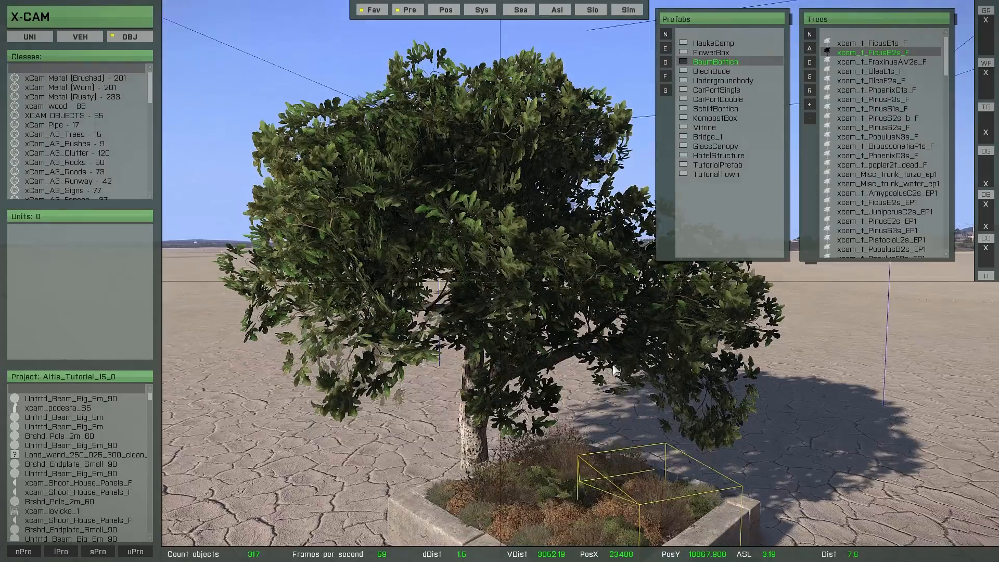
Move the tree so its trunk stands in the middle of the planter.
drag(625, 387, 664, 401)
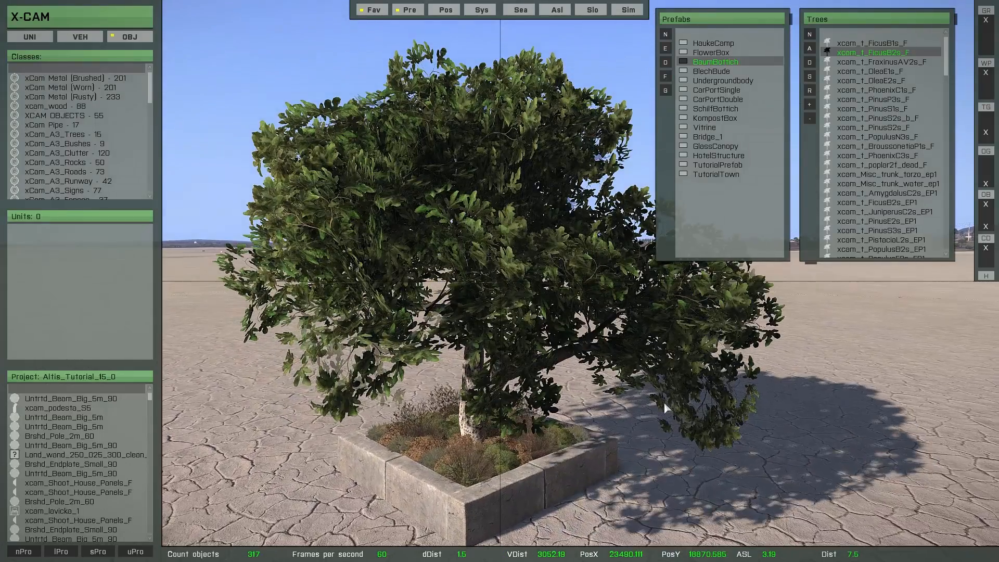
alt+drag(652, 323, 640, 208)
alt+drag(626, 472, 600, 189)
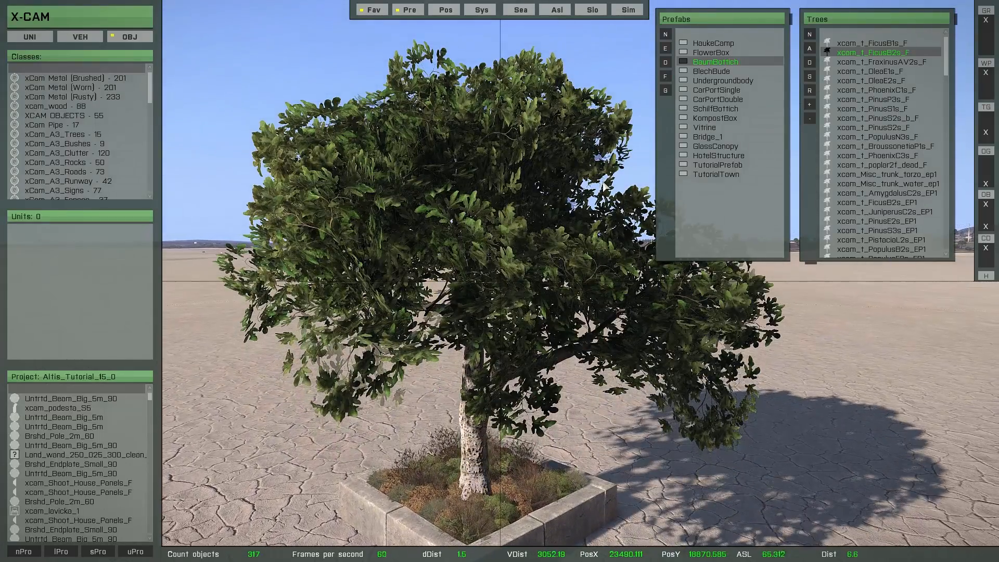
click(588, 346)
right_drag(587, 369, 553, 350)
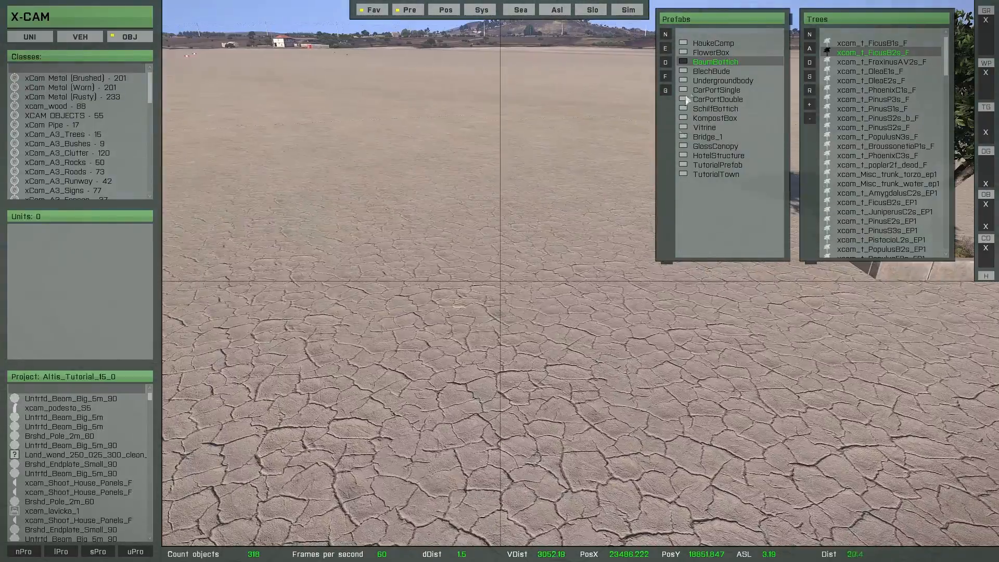
Insert the Undergroundbody prefab.
click(723, 82)
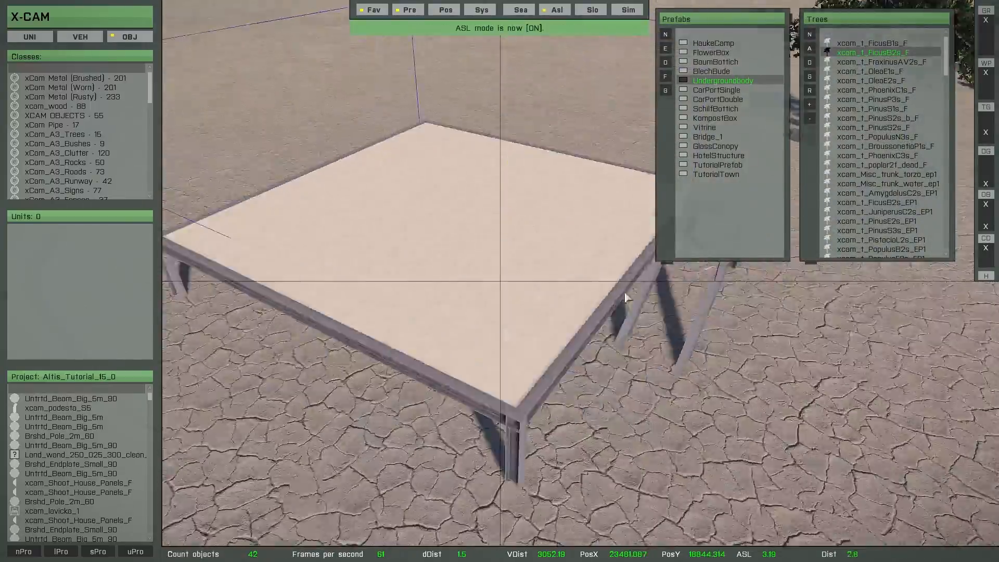
right_drag(626, 297, 464, 319)
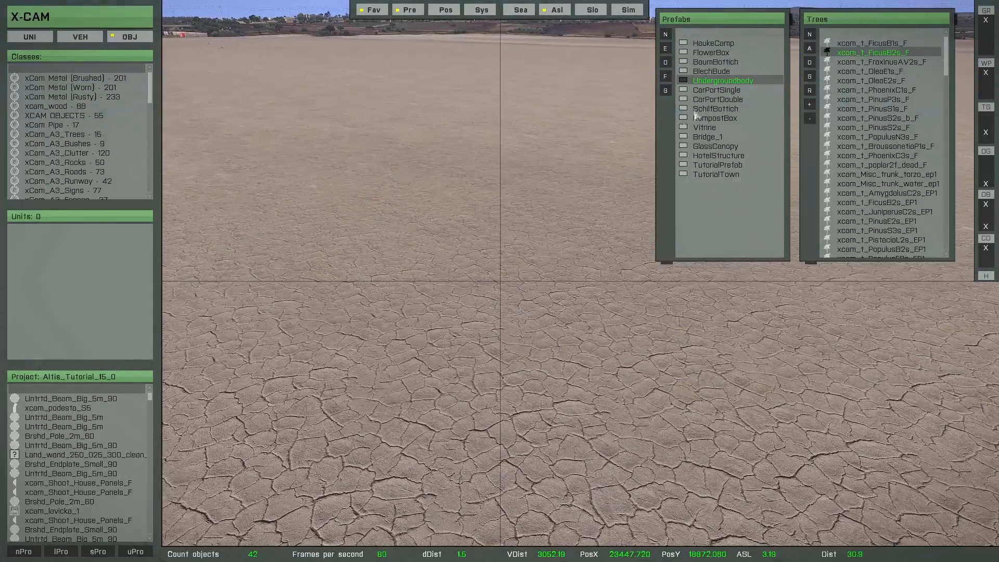
Insert the CarPortDouble prefab.
click(710, 99)
right_drag(466, 265, 410, 290)
key(a)
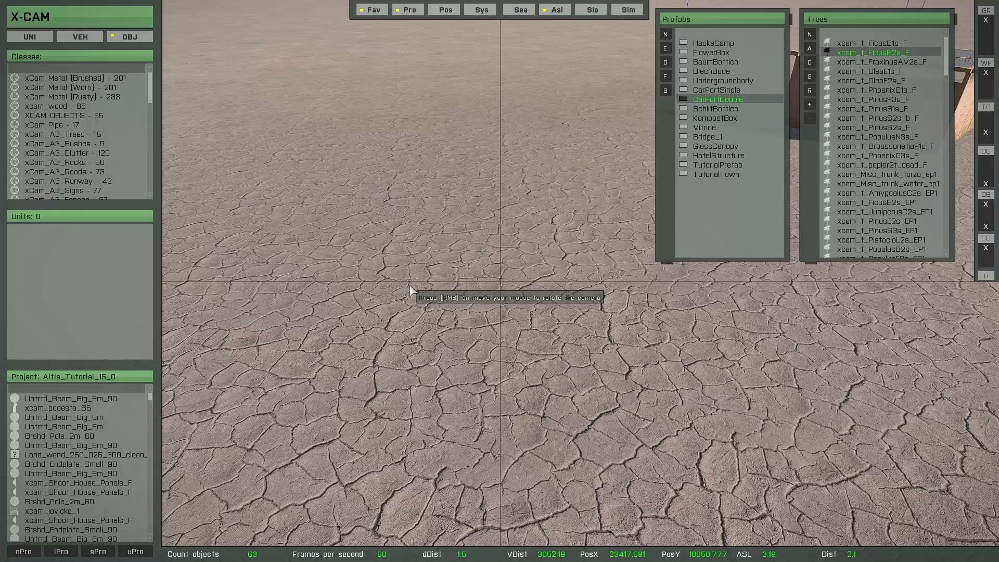
key(w)
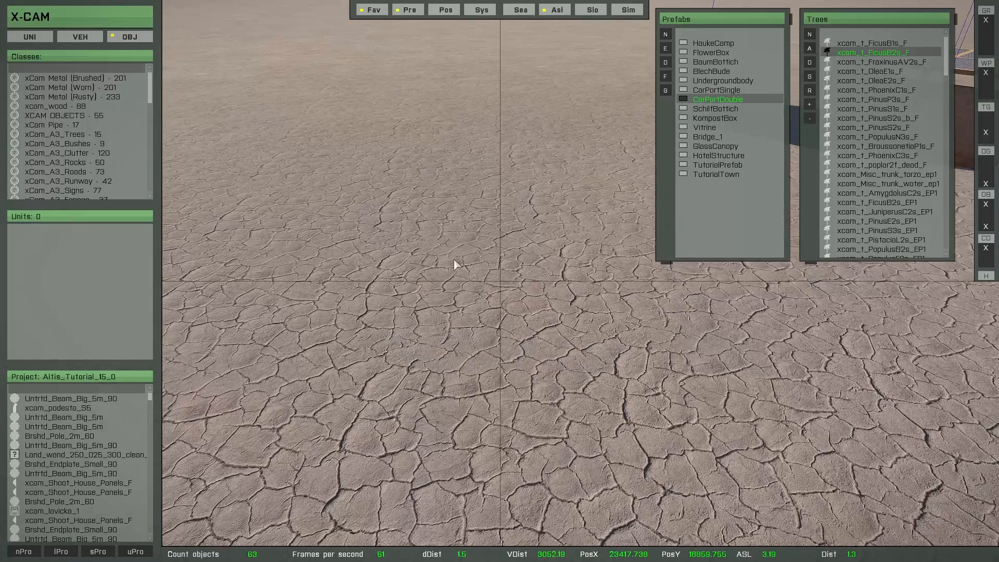
Insert the Vitrine prefab and drag it to a new spot on the ground.
click(694, 128)
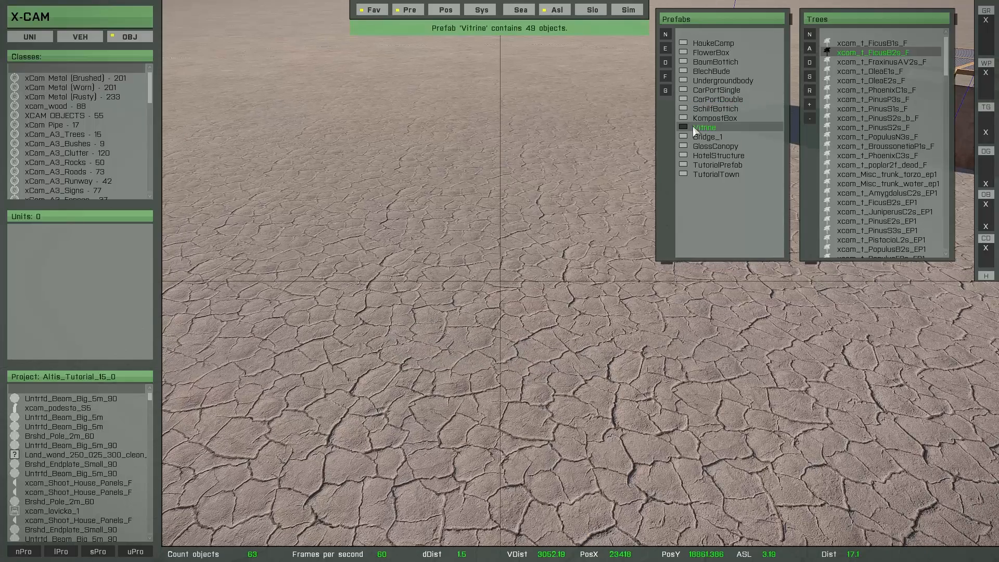
double_click(699, 126)
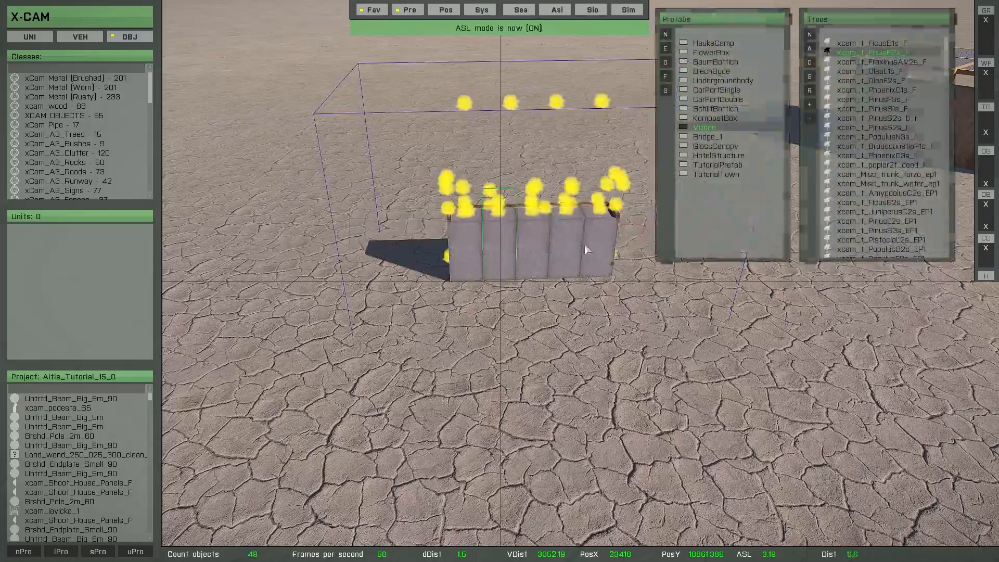
right_drag(584, 247, 486, 296)
key(w)
key(w)
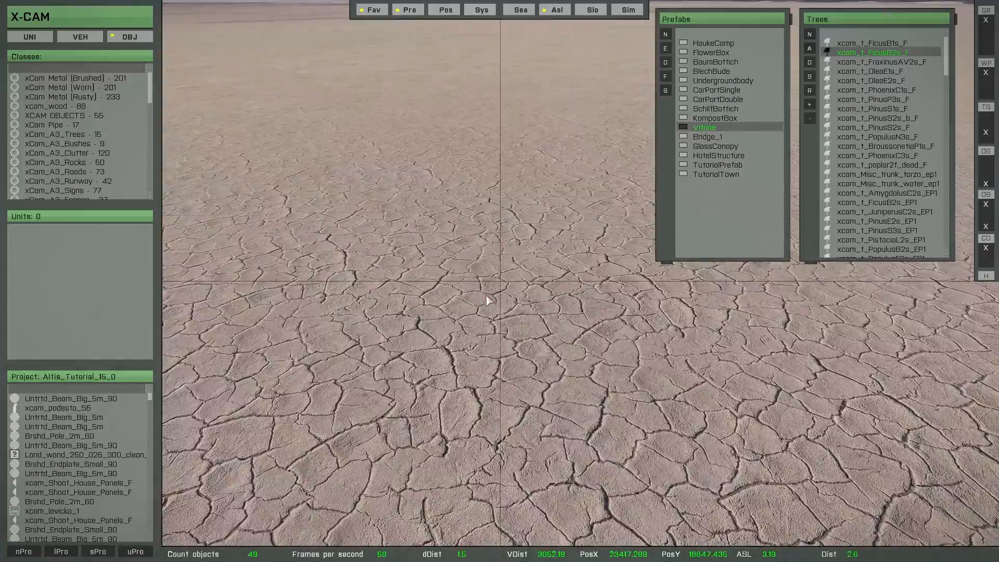
Insert the TutorialTown prefab.
key(space)
key(space)
key(s)
key(a)
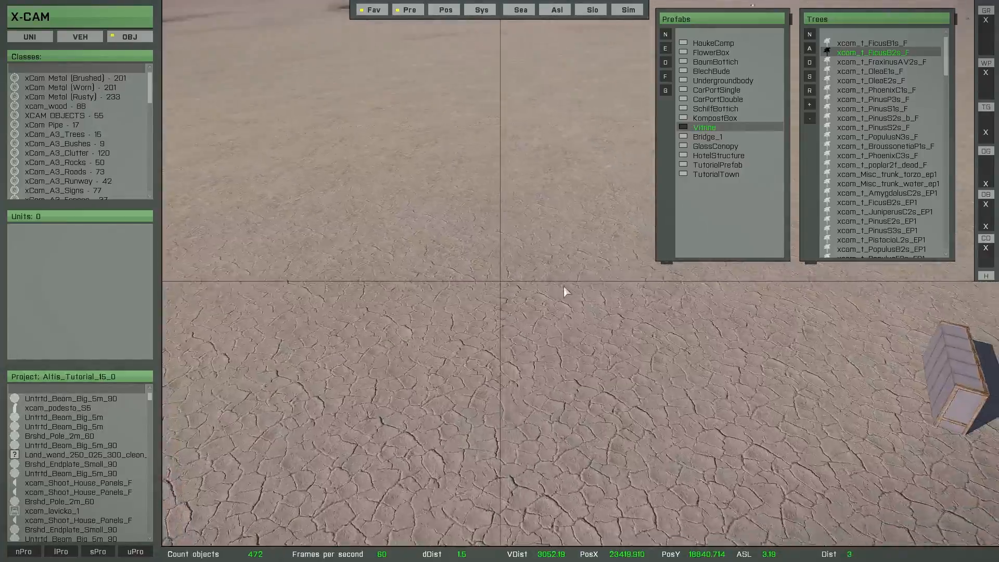
key(w)
right_drag(571, 285, 390, 317)
key(w)
right_drag(459, 311, 540, 302)
key(a)
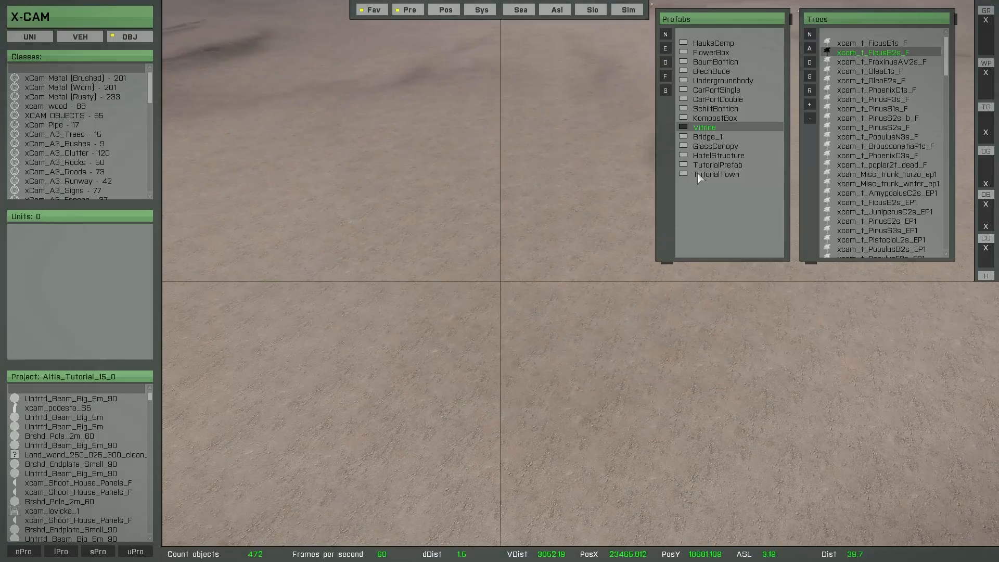
double_click(716, 174)
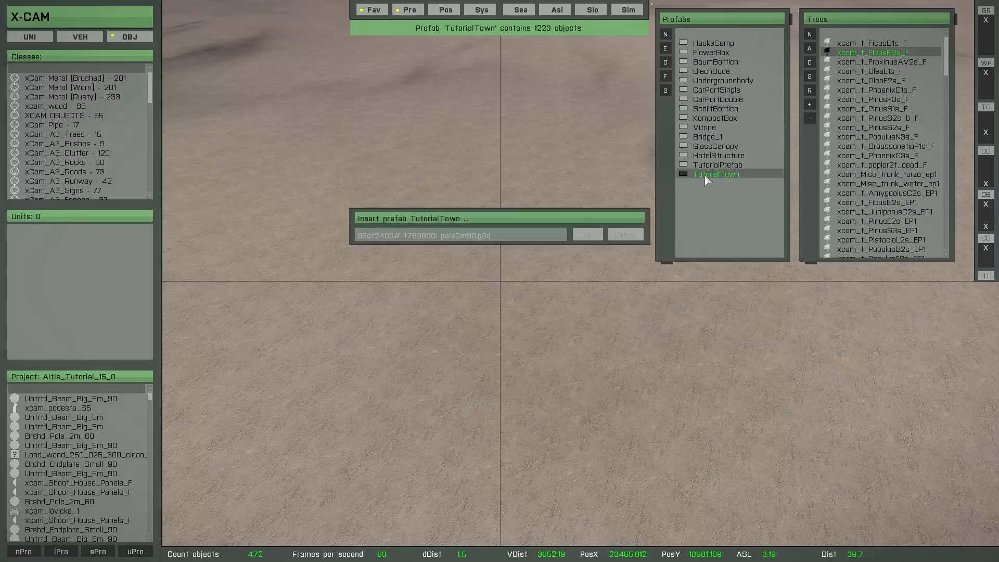
key(s)
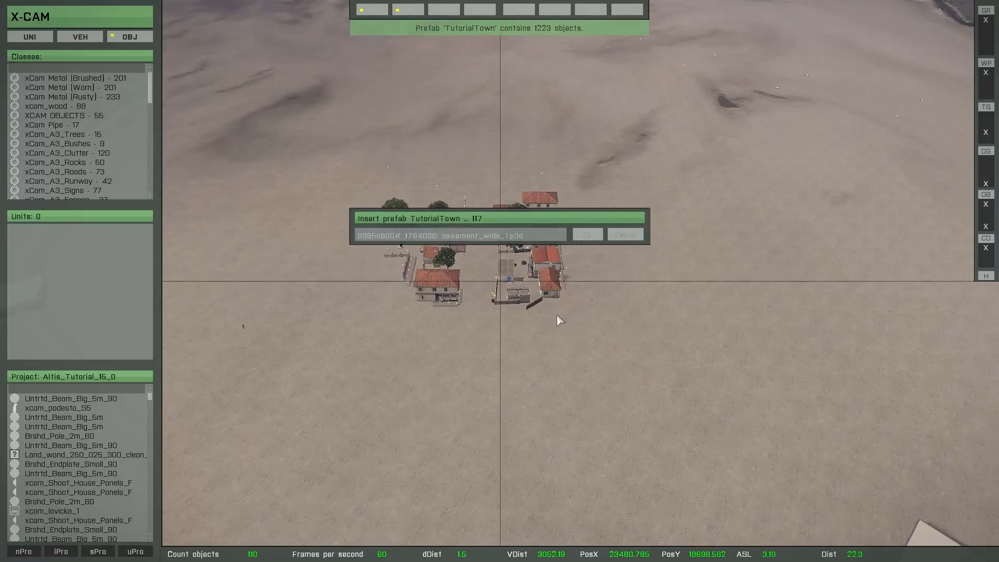
key(a)
right_drag(555, 320, 597, 337)
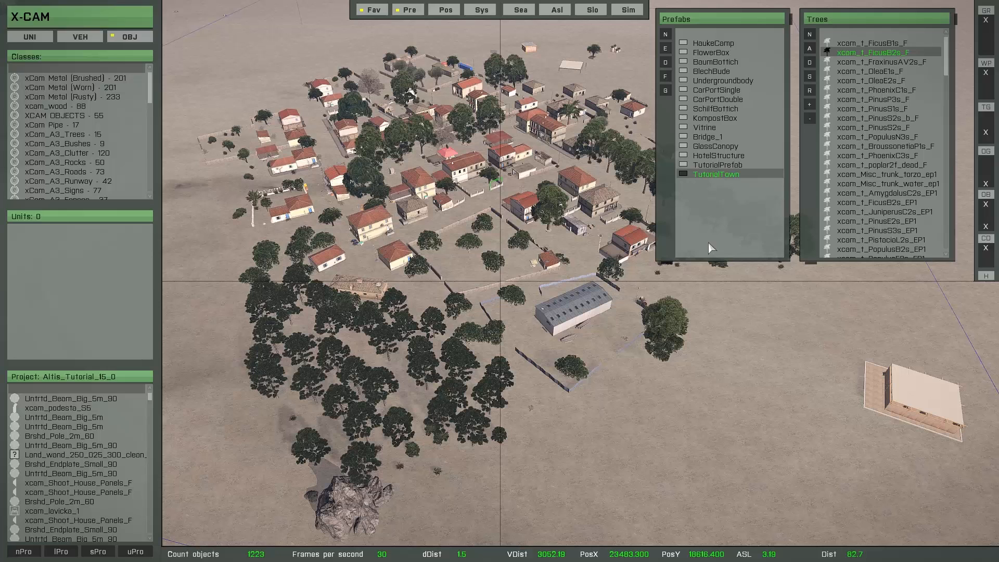
Delete all the inserted TutorialTown objects.
scroll(510, 300, down, 3)
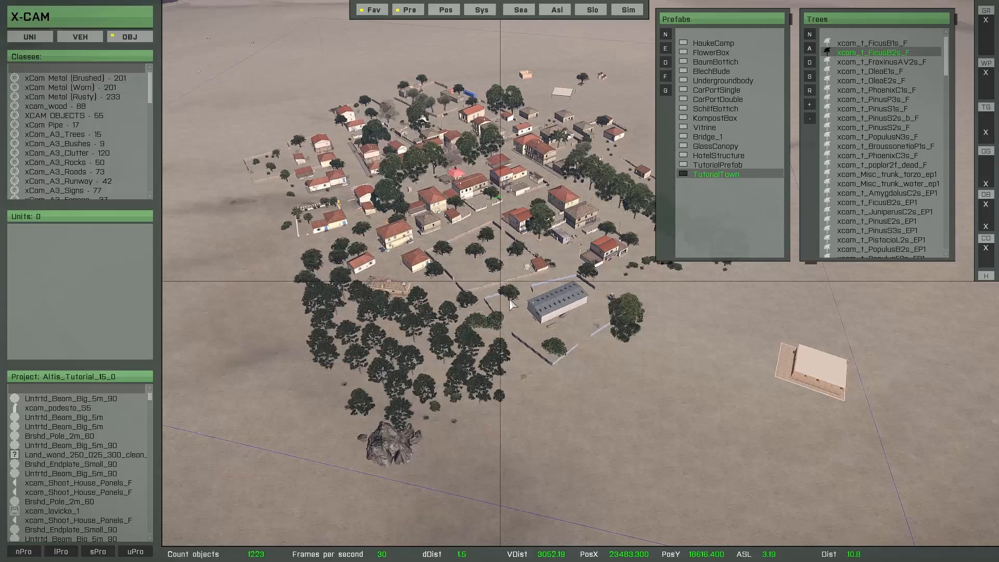
scroll(510, 304, down, 2)
scroll(507, 295, up, 2)
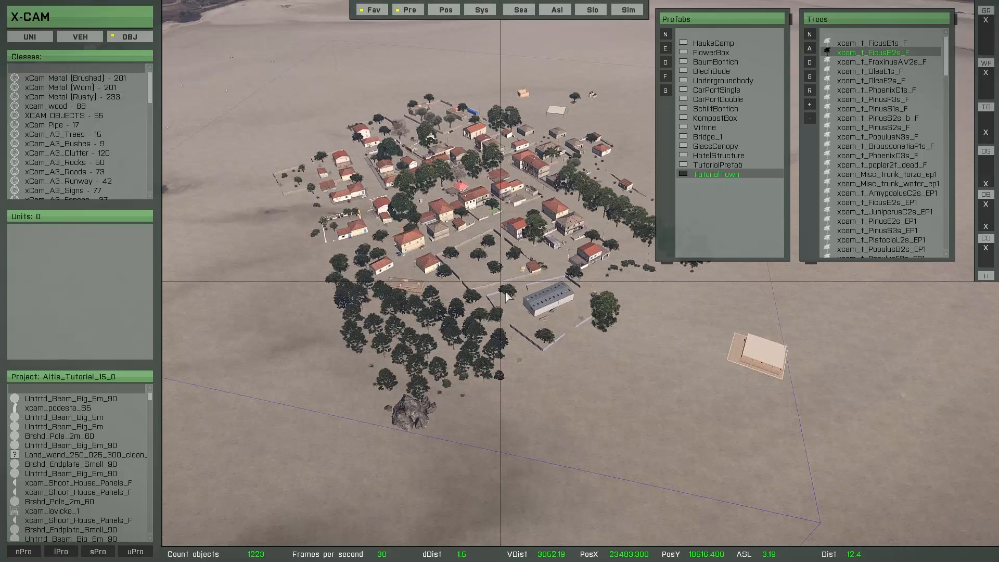
key(Delete)
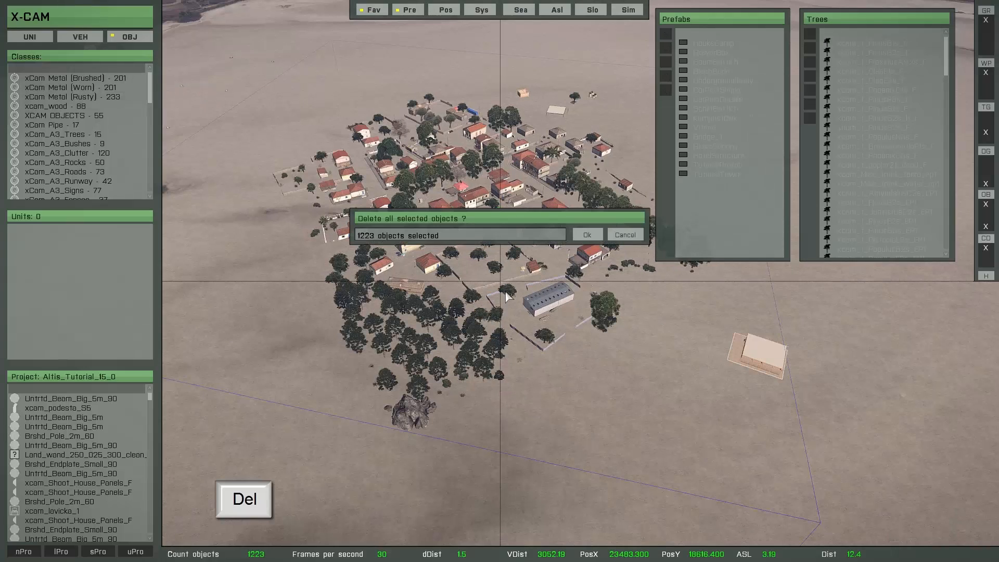
click(582, 235)
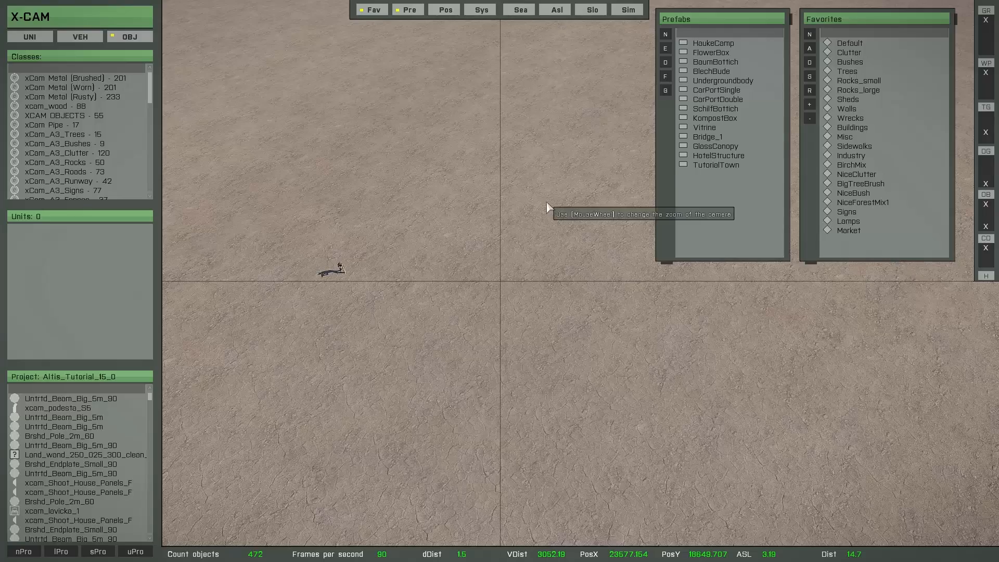
Box-select the carport building together with its base slab.
key(d)
key(s)
key(d)
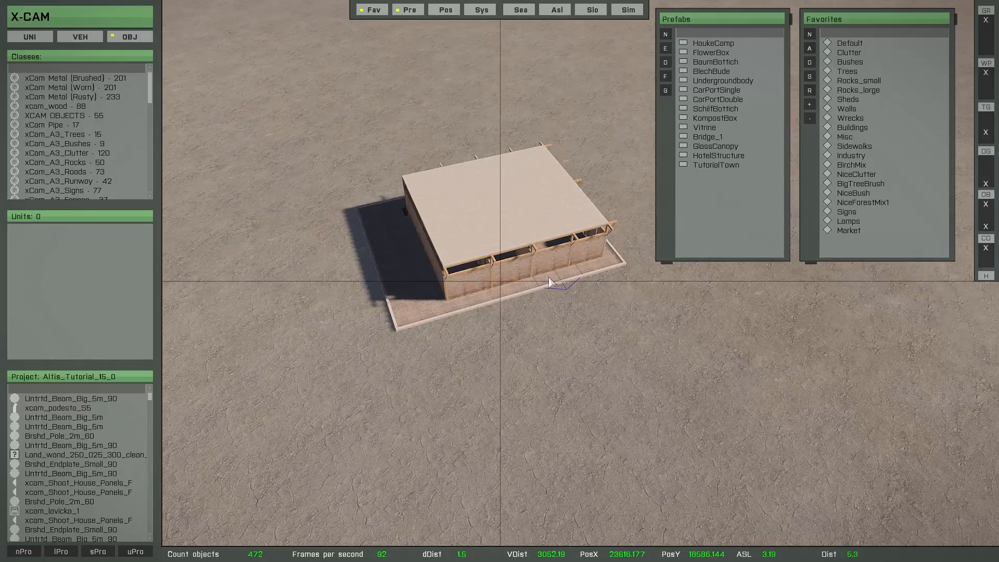
scroll(549, 302, up, 5)
middle_drag(572, 288, 428, 321)
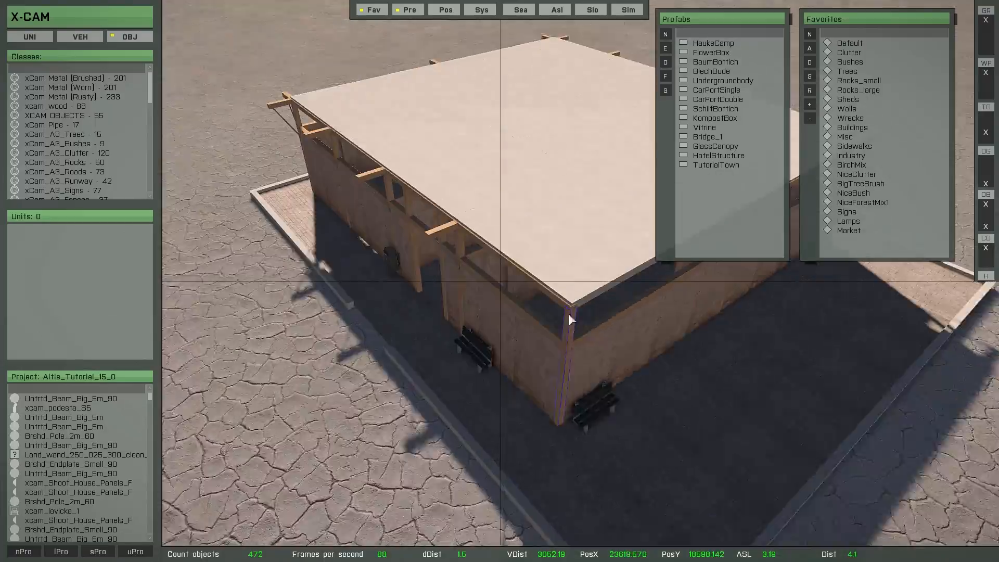
scroll(479, 301, down, 5)
key(Return)
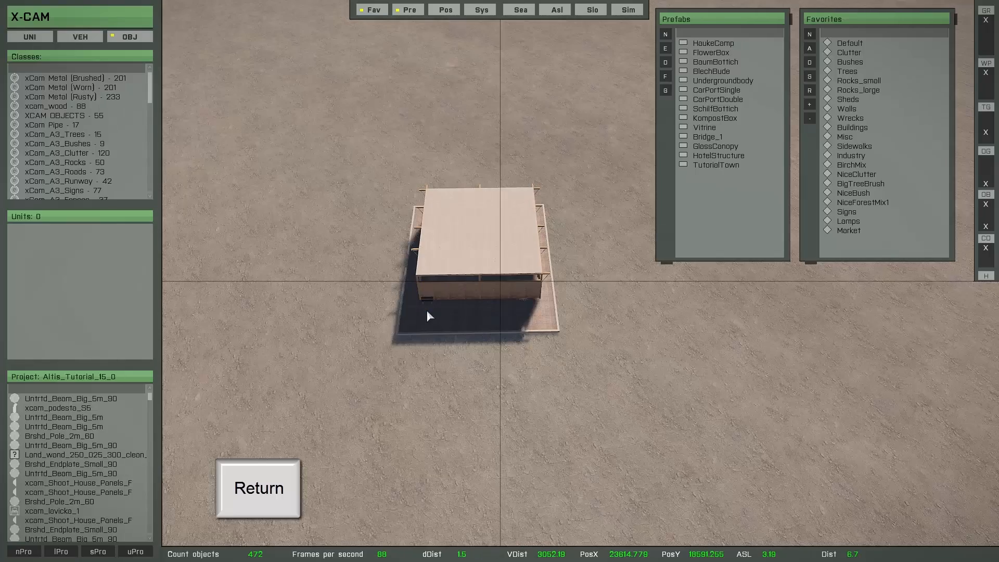
drag(308, 136, 655, 416)
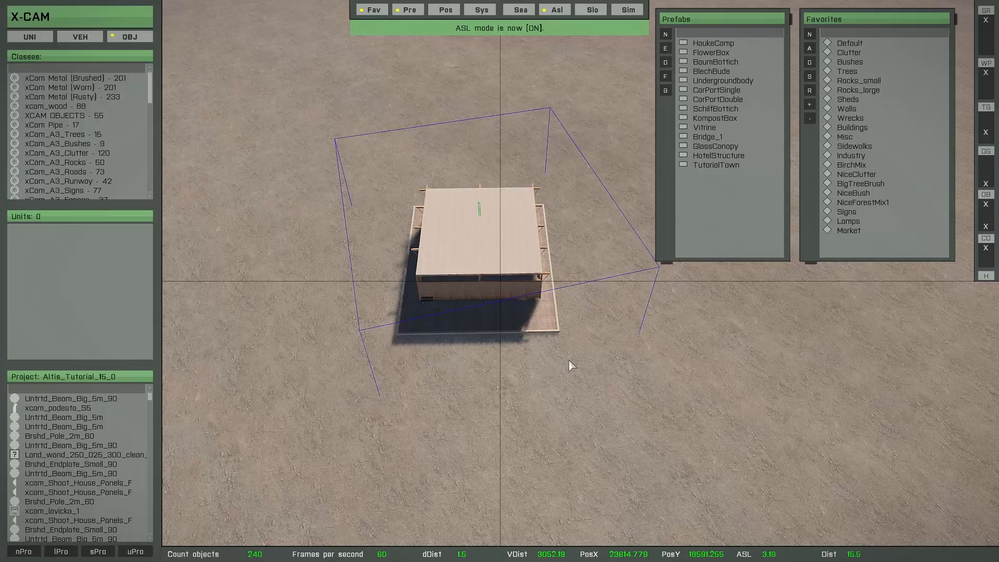
Create a new prefab named TutorialPrefab from the selected building.
click(668, 38)
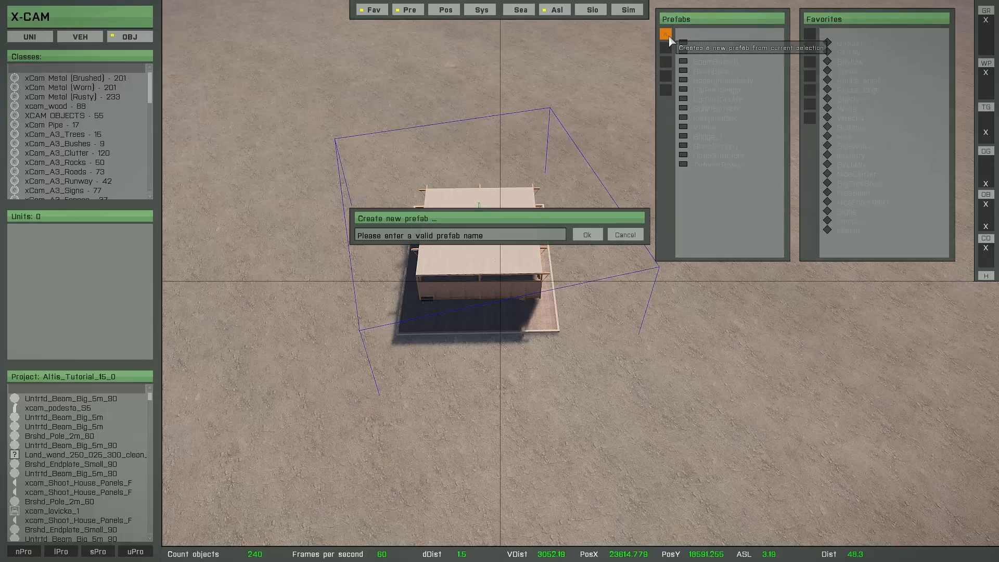
click(487, 239)
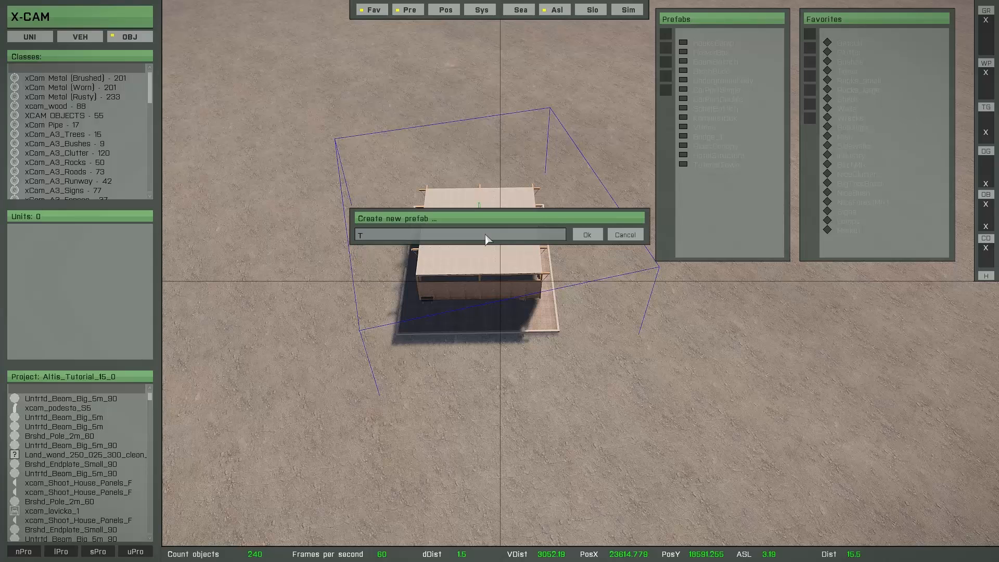
text(TutorialPrefab)
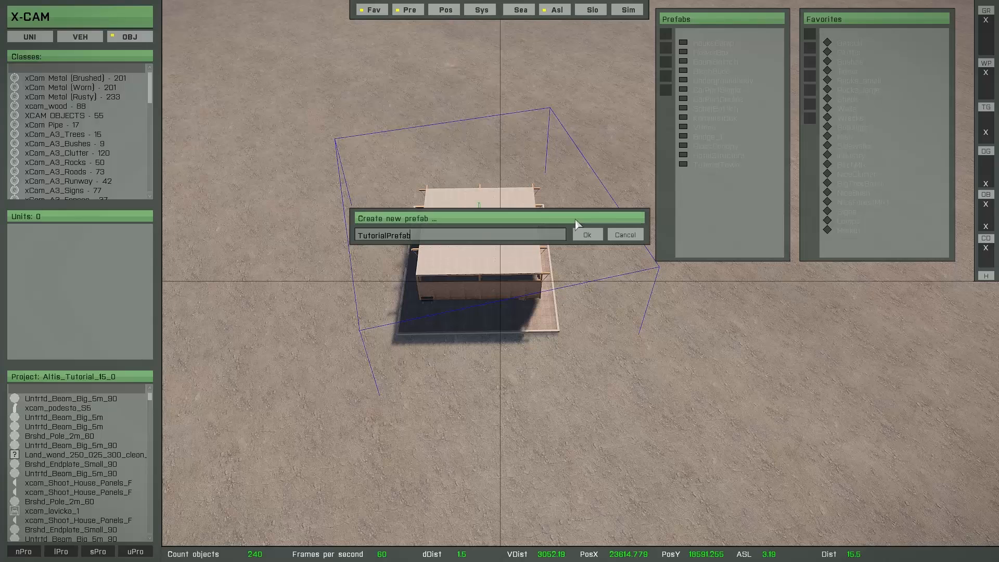
click(584, 237)
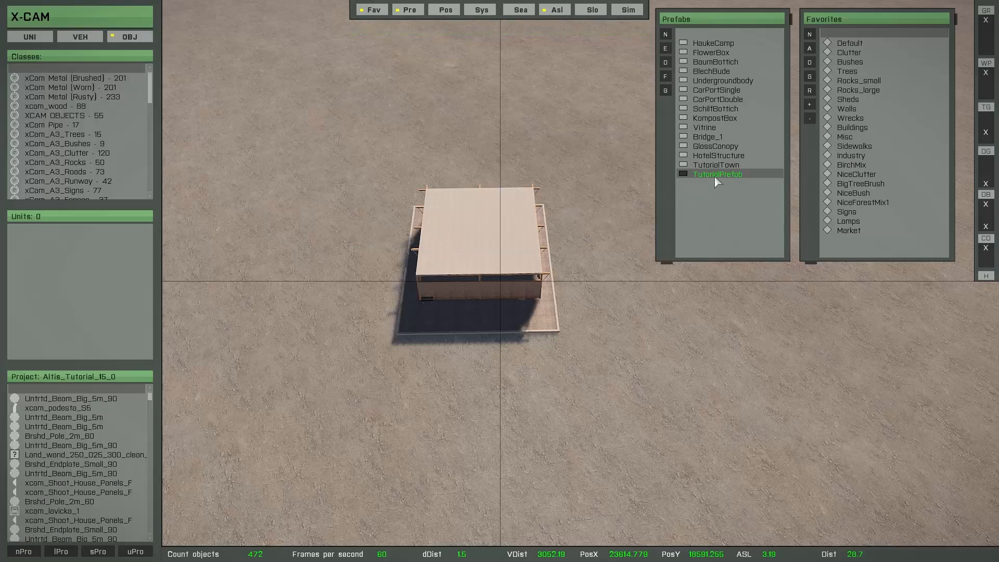
Insert a copy of TutorialPrefab beside the original building, then delete the inserted copy.
key(s)
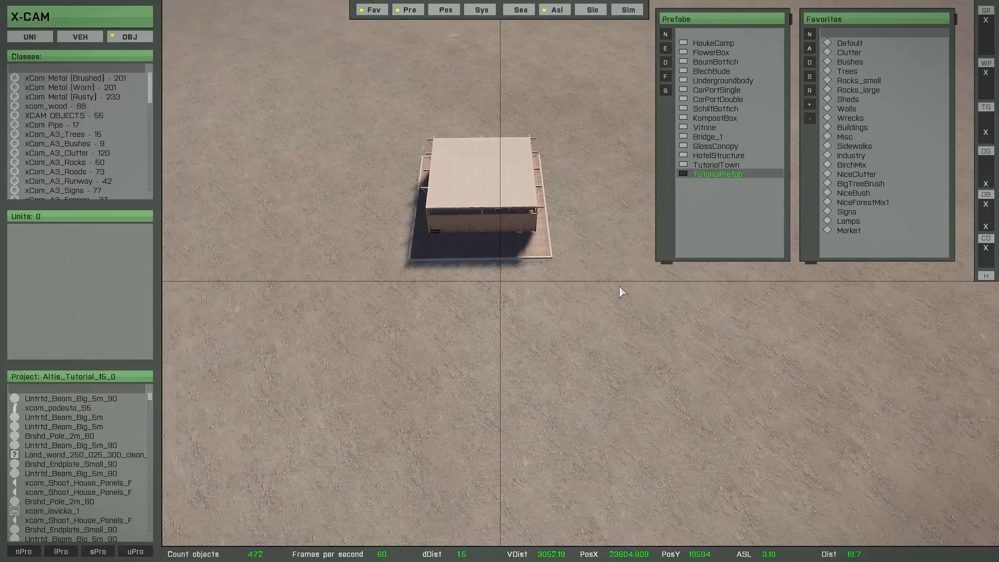
key(a)
key(a)
key(w)
key(w)
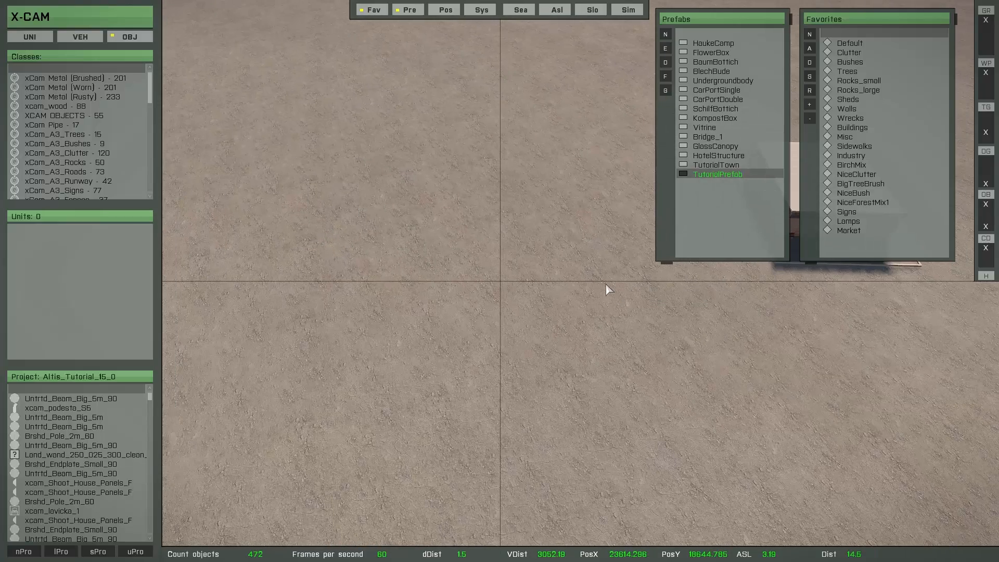
double_click(706, 175)
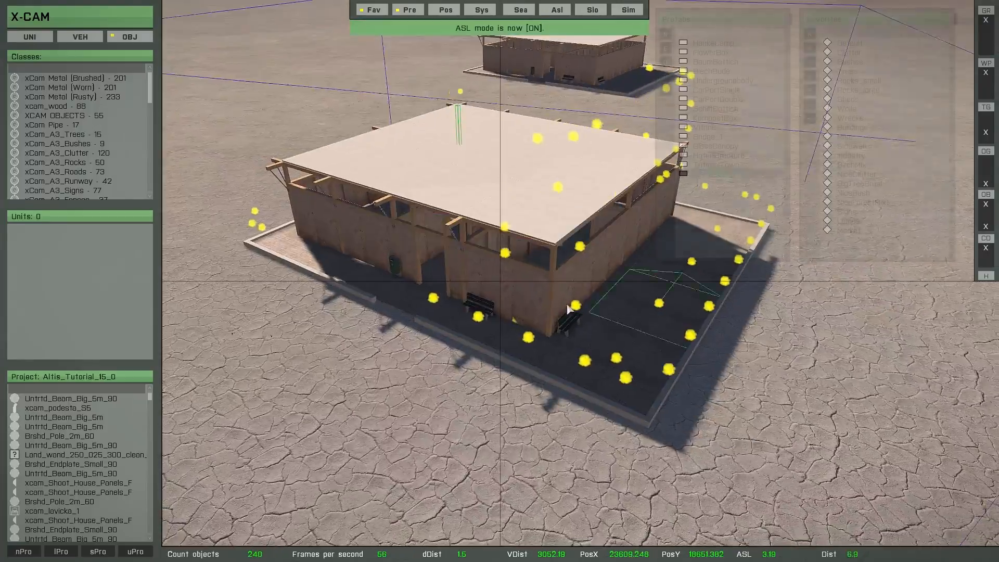
mouse_move(569, 310)
right_down()
mouse_move(726, 316)
mouse_move(676, 319)
mouse_move(708, 317)
mouse_move(561, 292)
mouse_move(554, 302)
right_up()
scroll(560, 292, down, 3)
key(a)
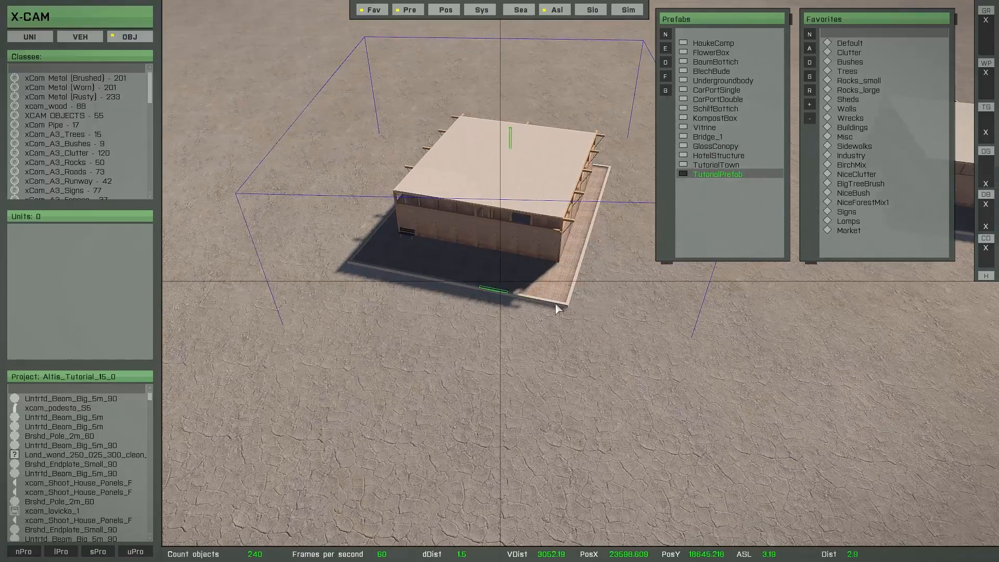
key(Delete)
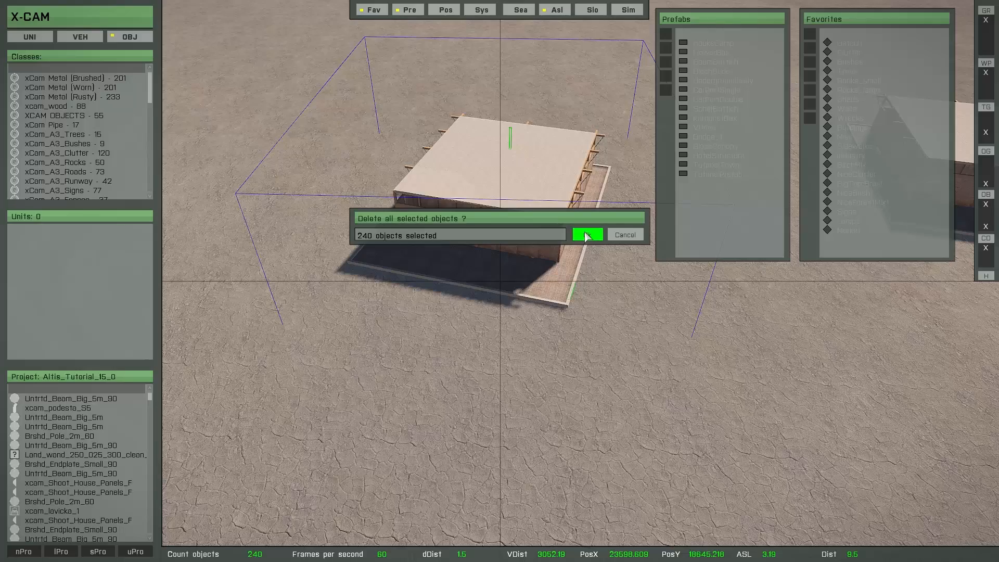
click(586, 234)
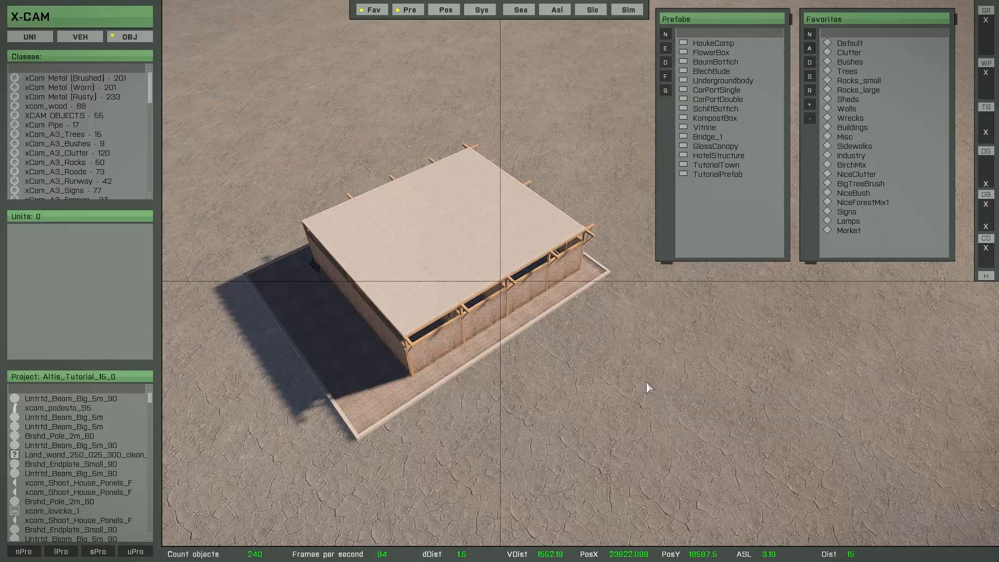
Delete all remaining objects from the project.
key(l)
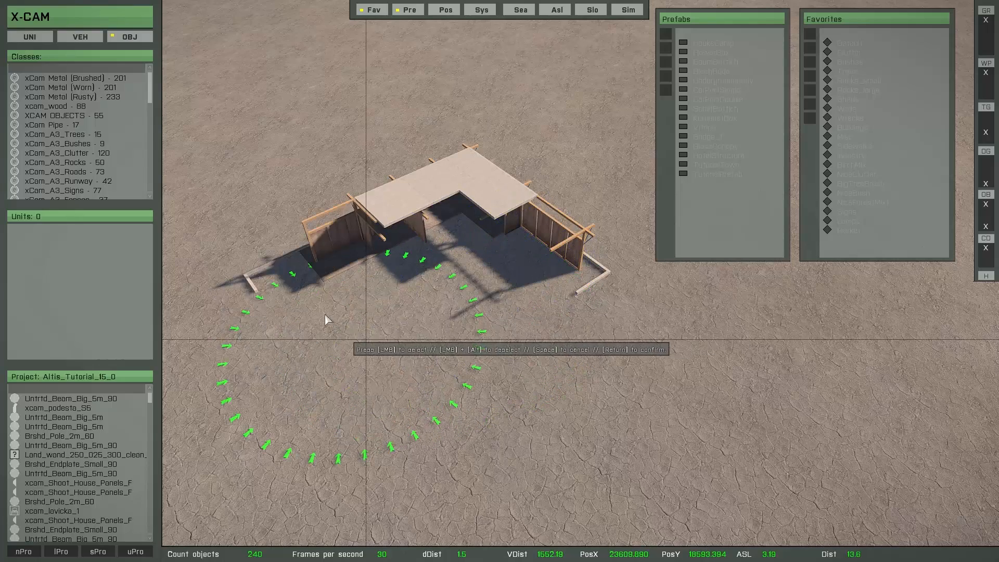
key(Return)
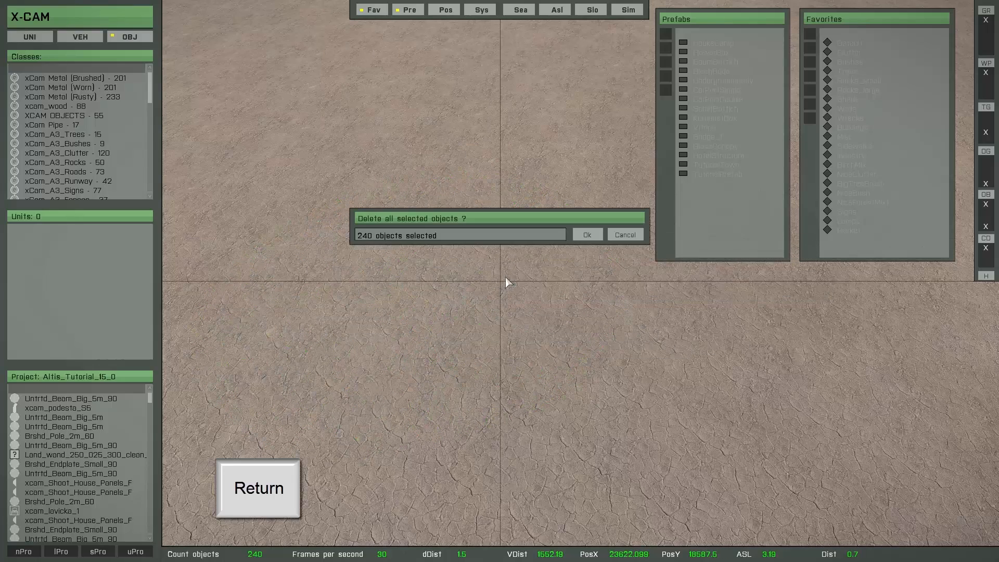
click(588, 235)
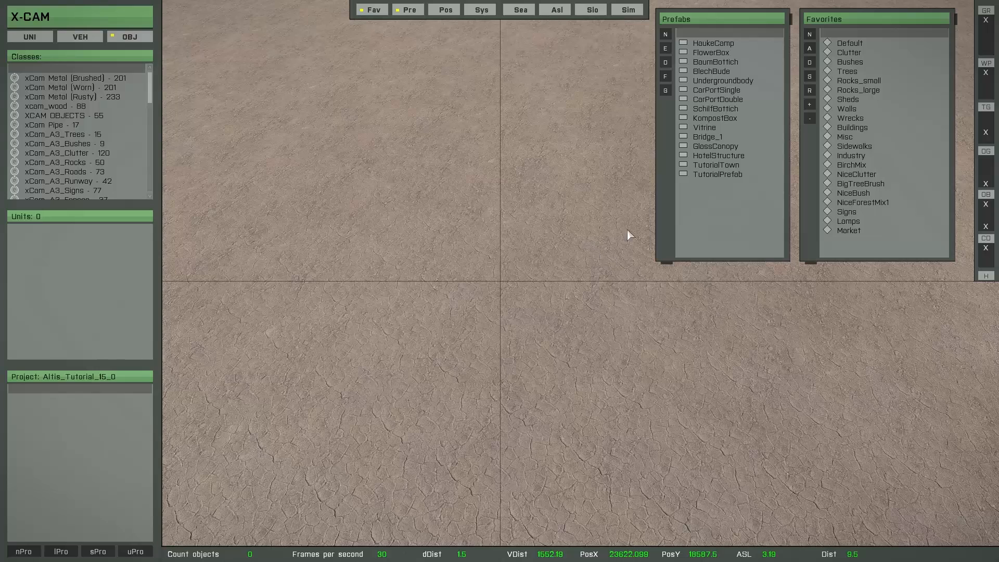
Open the TutorialPrefab prefab for editing.
click(714, 175)
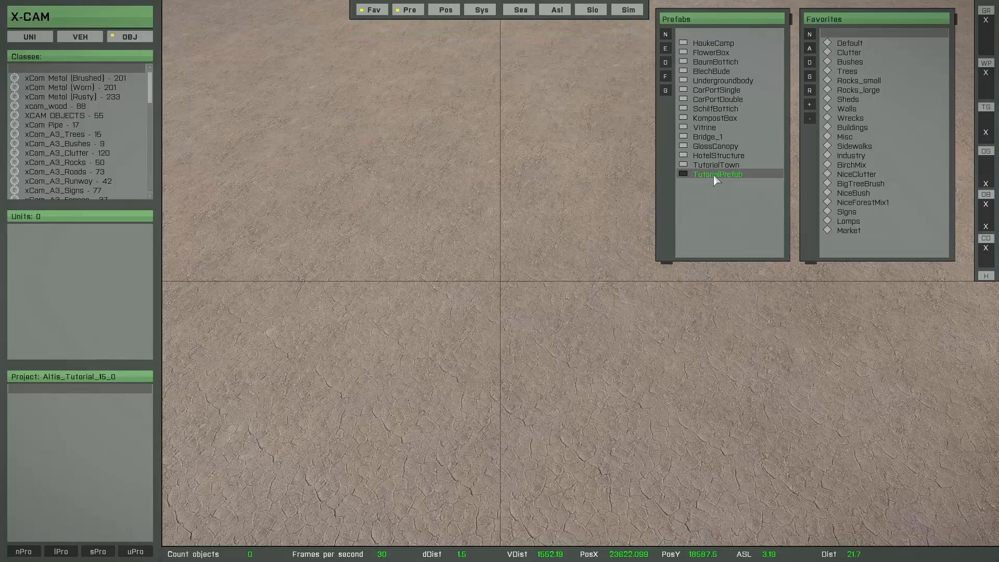
click(666, 48)
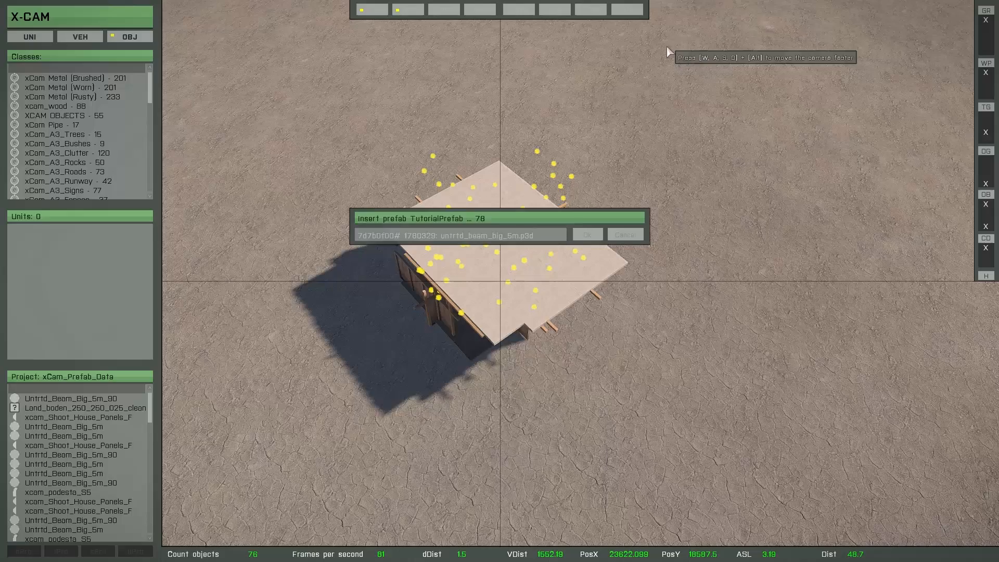
click(576, 289)
key(s)
key(a)
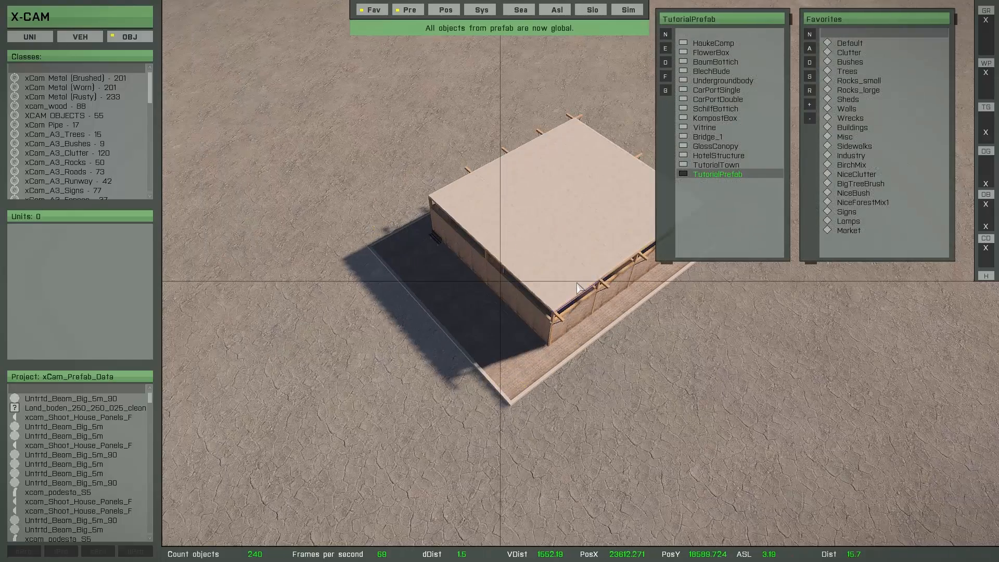
key(d)
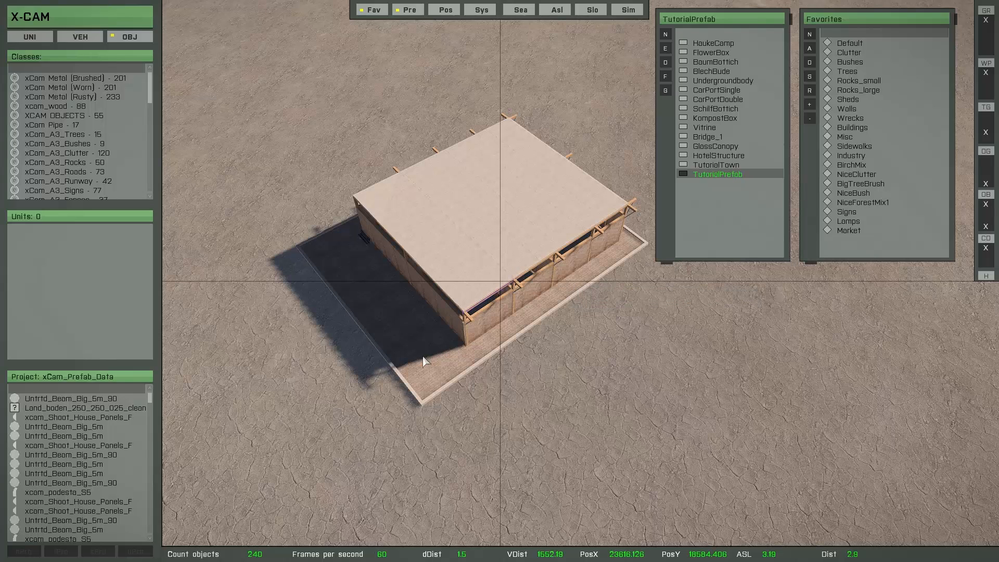
Save and close the prefab edit, then open TutorialPrefab for editing again.
mouse_move(157, 386)
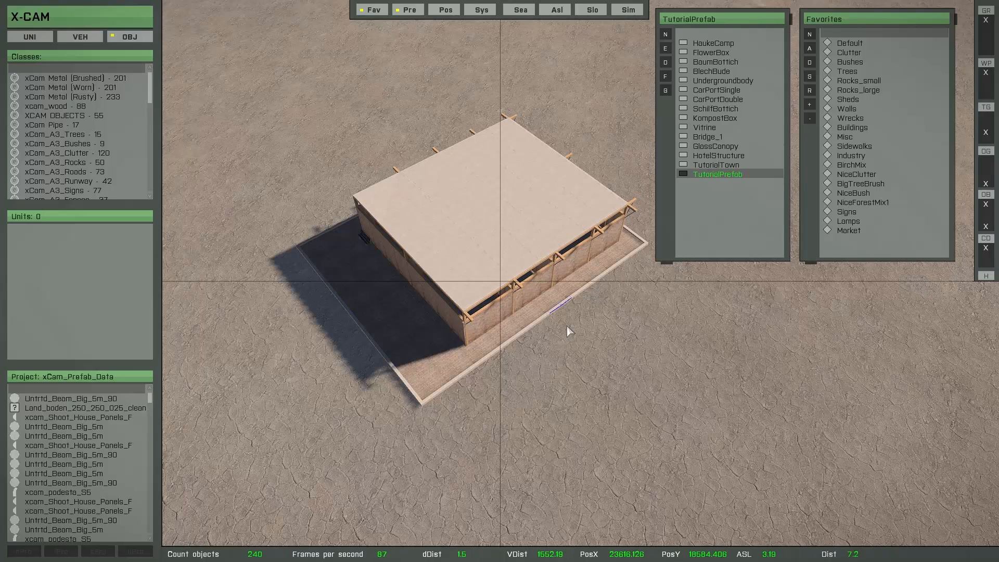
click(668, 50)
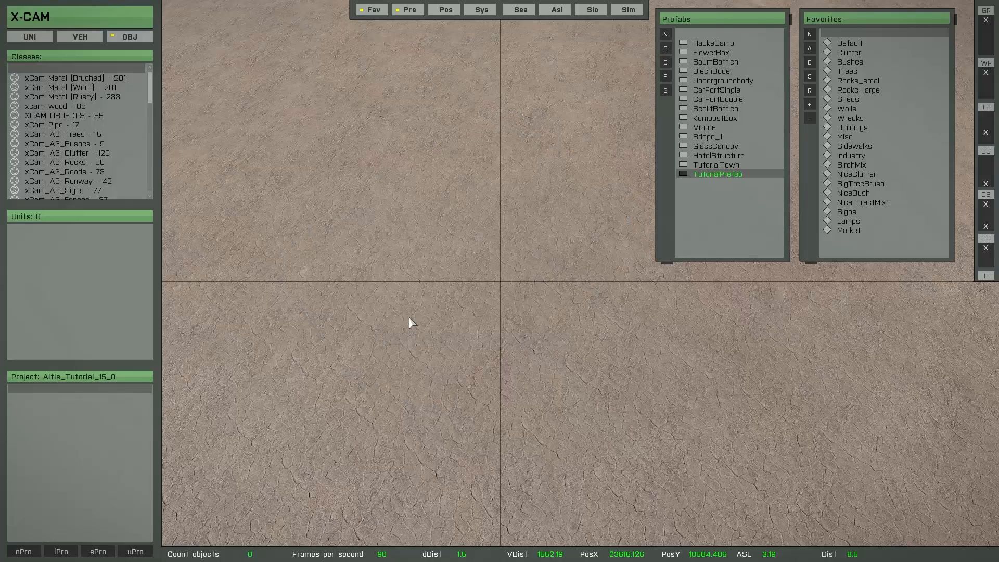
mouse_move(124, 391)
click(670, 52)
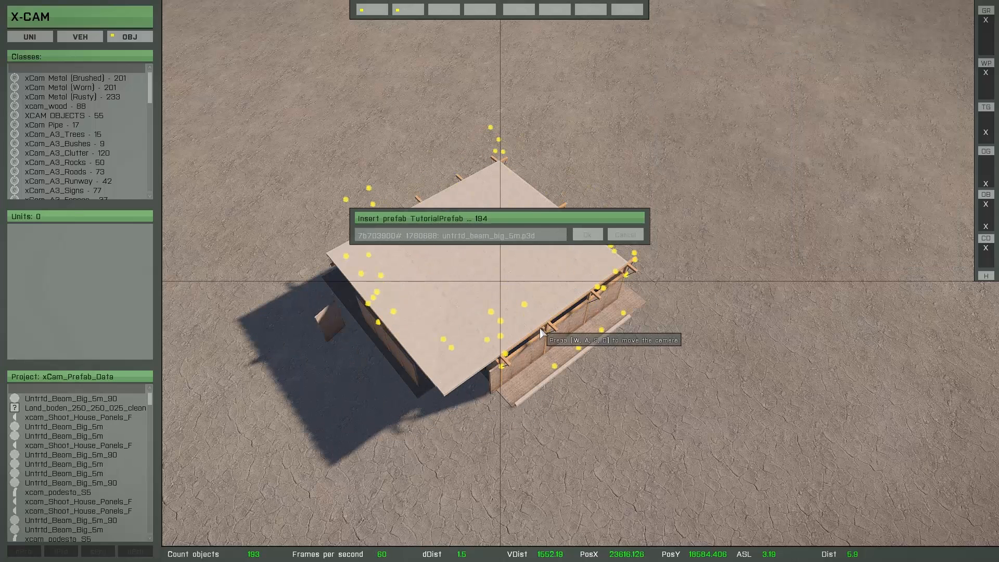
Look around the opened TutorialPrefab building and close the prefab and favourites lists.
key(s)
key(a)
mouse_move(530, 336)
right_down()
mouse_move(576, 322)
mouse_move(577, 344)
mouse_move(505, 354)
mouse_move(561, 336)
mouse_move(564, 302)
mouse_move(604, 275)
mouse_move(631, 275)
mouse_move(575, 284)
mouse_move(548, 332)
mouse_move(520, 333)
right_up()
key(w)
key(a)
key(d)
key(q)
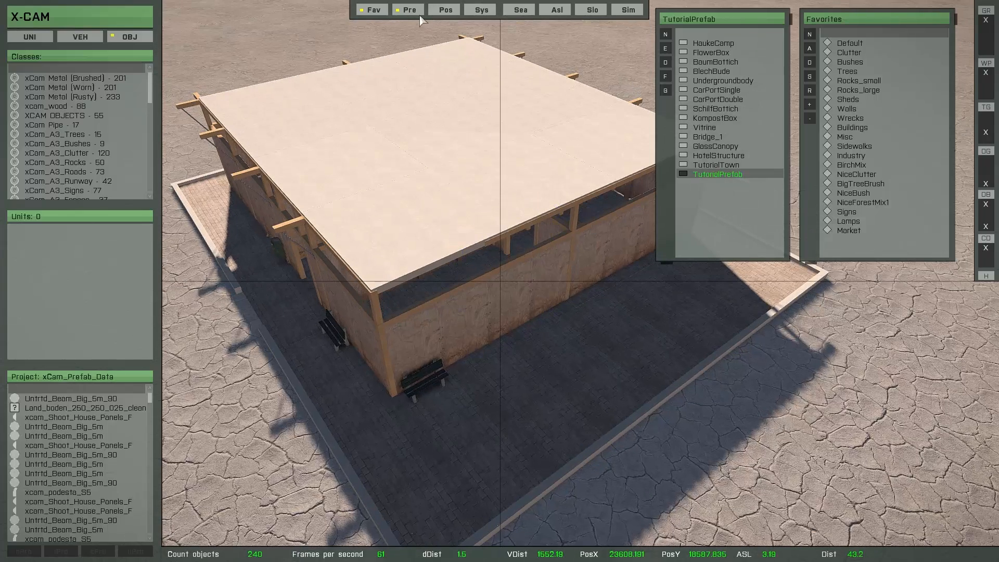
click(409, 10)
click(375, 10)
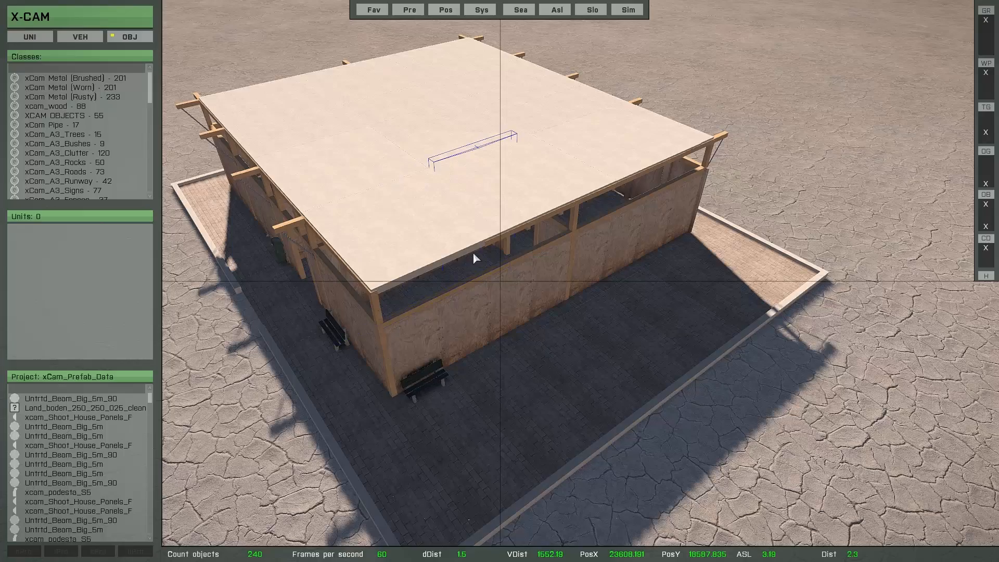
scroll(473, 251, down, 2)
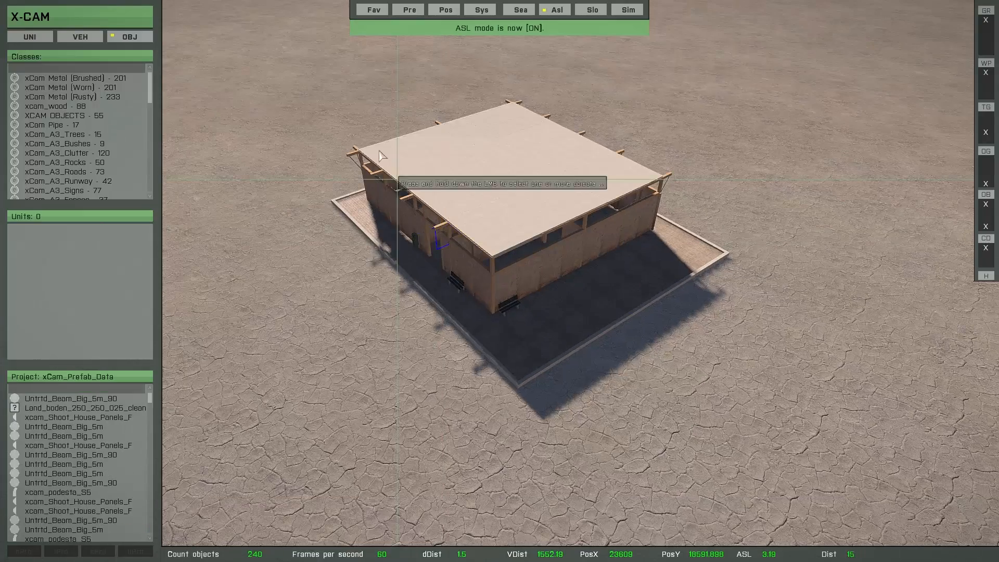
Select the roof, move it off beside the building, and save the selection as a new object group.
drag(309, 59, 671, 314)
drag(542, 236, 323, 111)
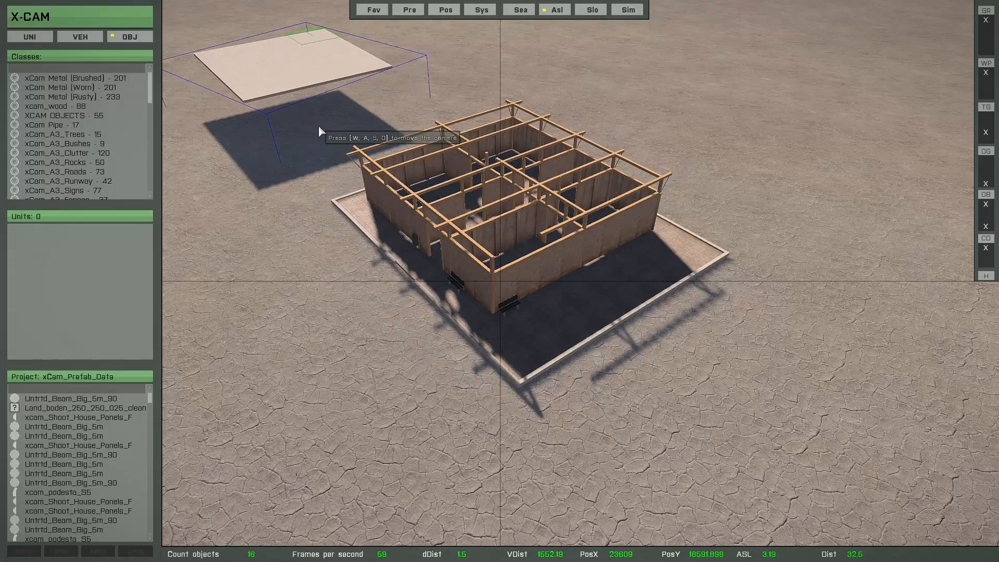
key(w)
key(a)
right_drag(319, 125, 346, 172)
key(w)
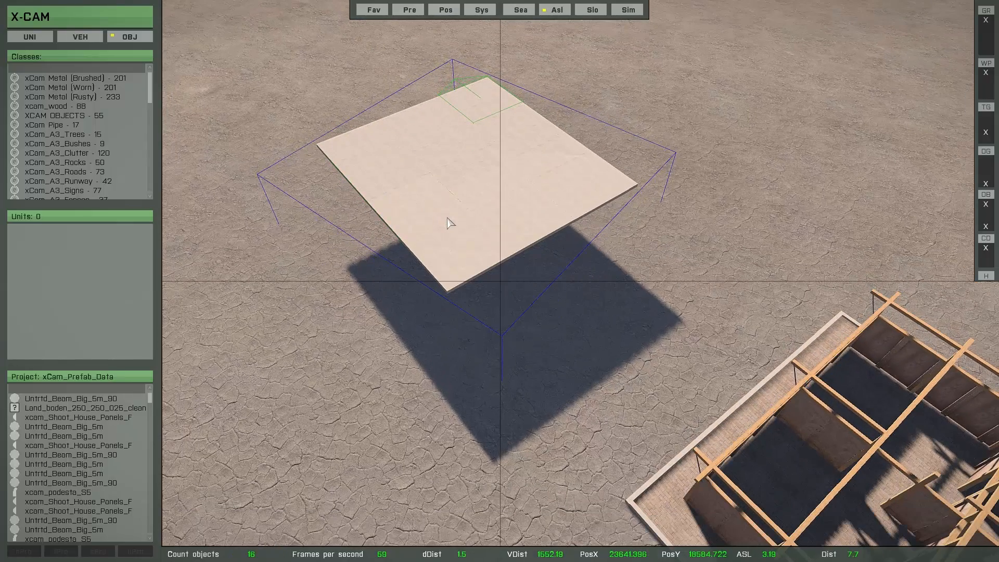
key(g)
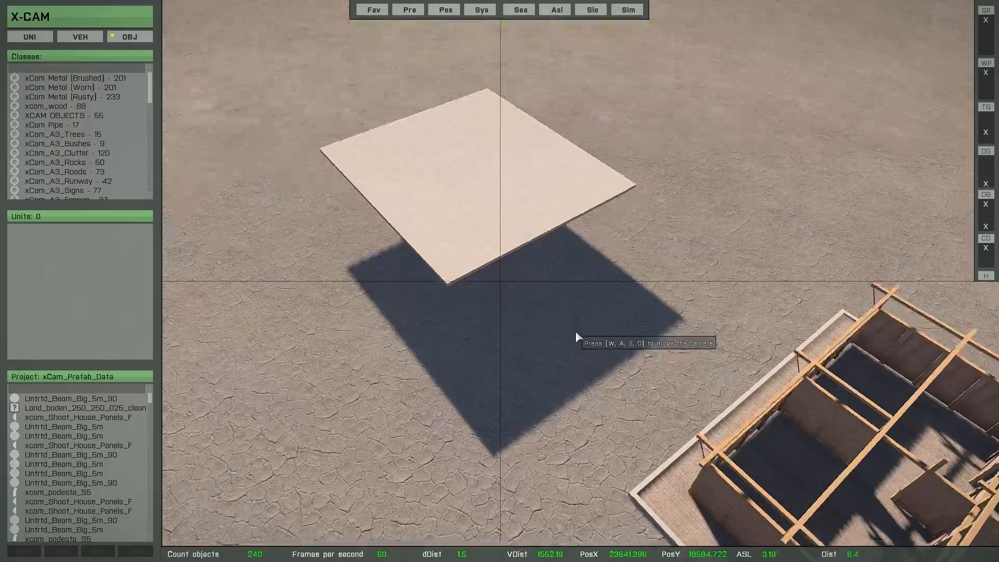
Duplicate the selected beam and a wall element on the frame, then drag the copy into position.
key(d)
key(s)
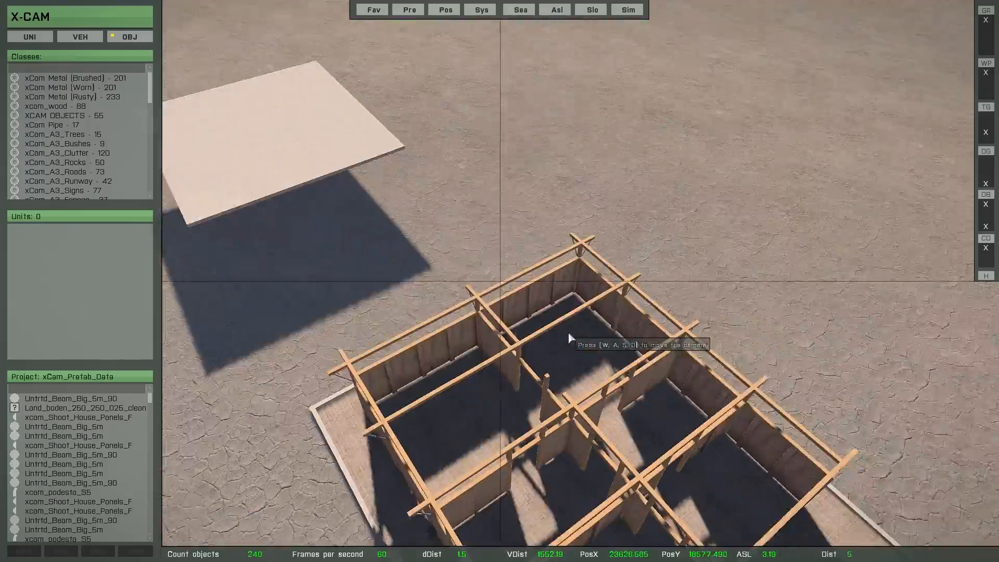
key(s)
key(w)
key(a)
right_drag(548, 323, 580, 334)
key(d)
key(a)
key(w)
key(a)
key(d)
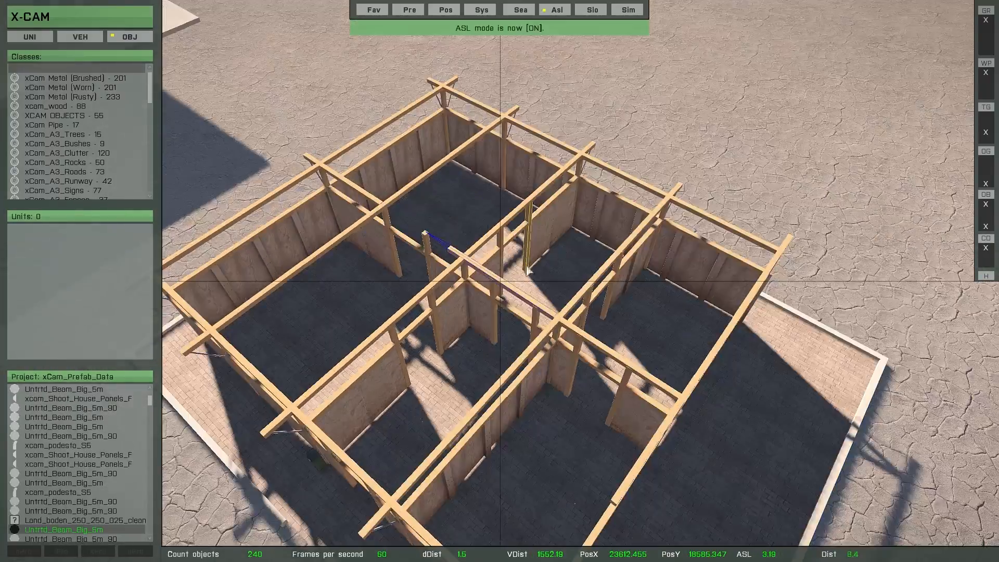
key(w)
key(c)
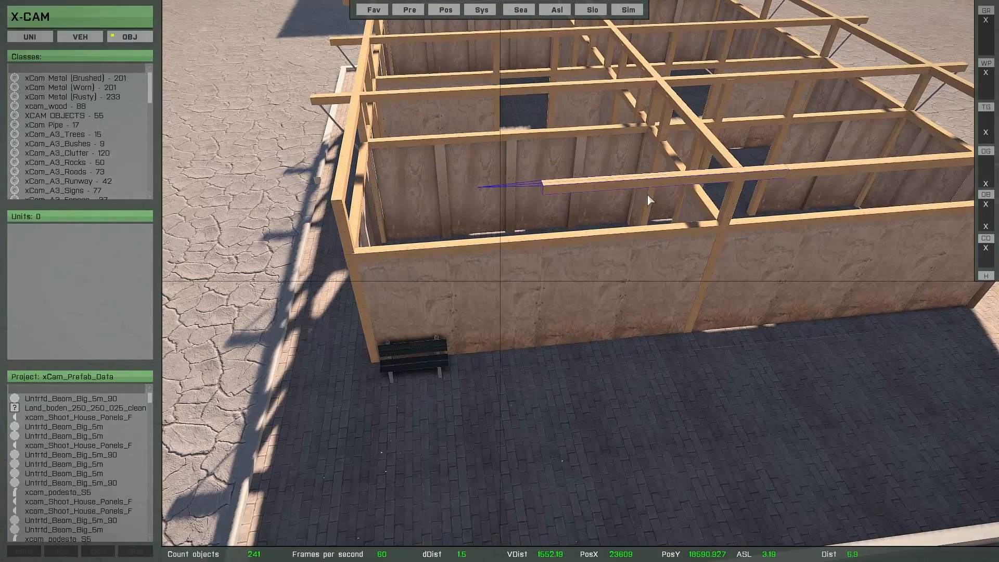
key(b)
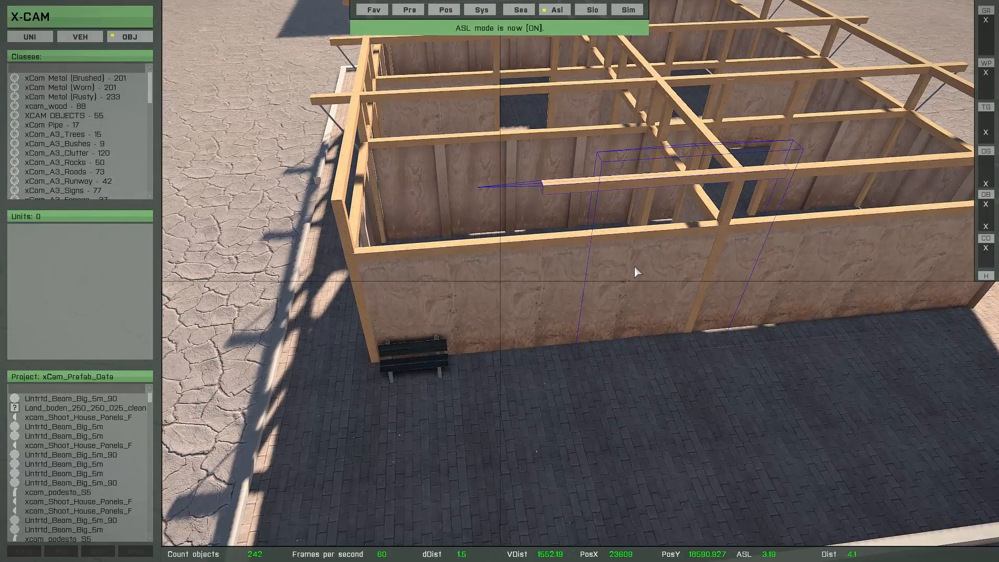
drag(629, 260, 582, 180)
key(y)
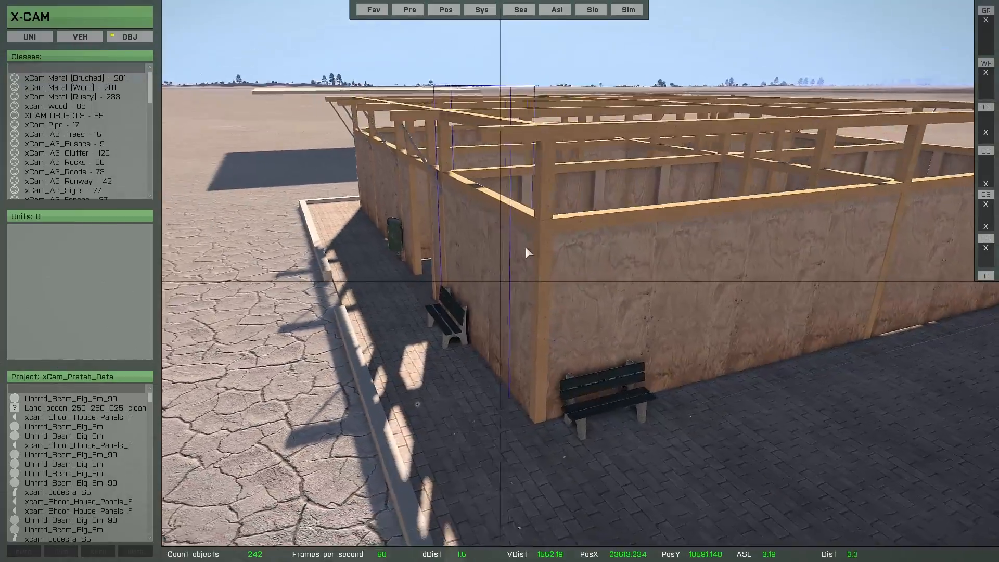
Select three roof beams, duplicate them, and move the copies along the X axis.
right_drag(525, 250, 550, 375)
ctrl+click(455, 288)
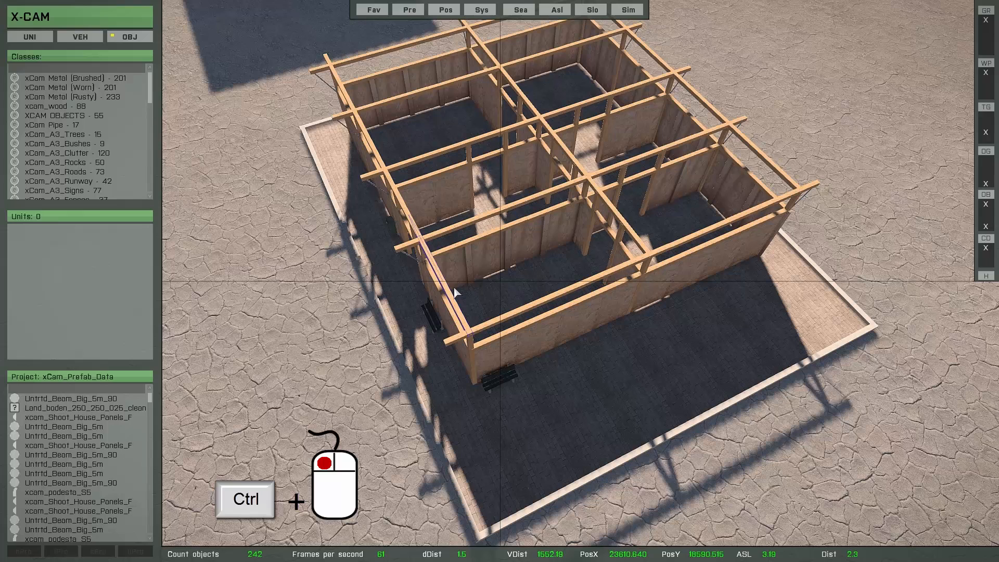
ctrl+click(620, 225)
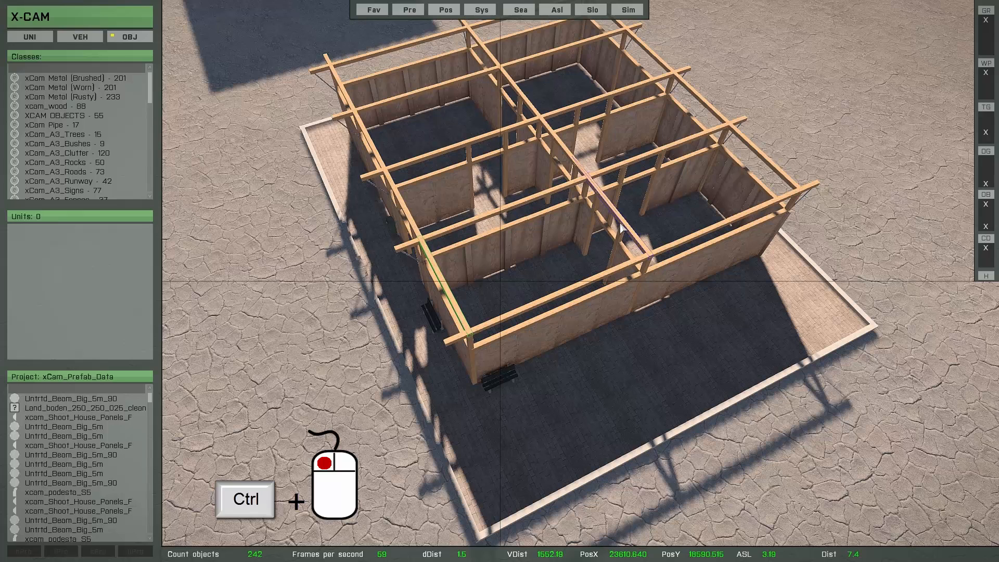
ctrl+click(764, 162)
key(Return)
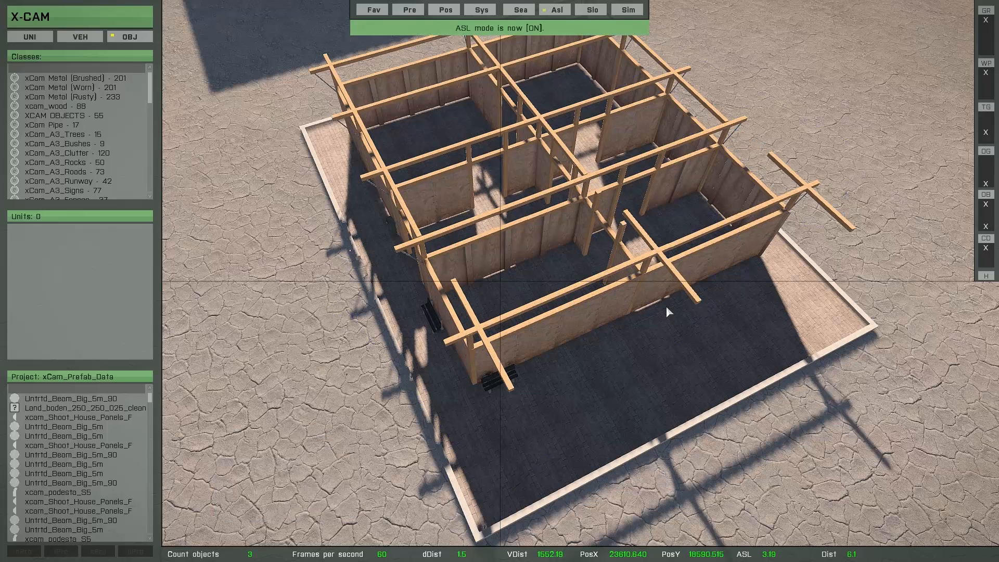
key(e)
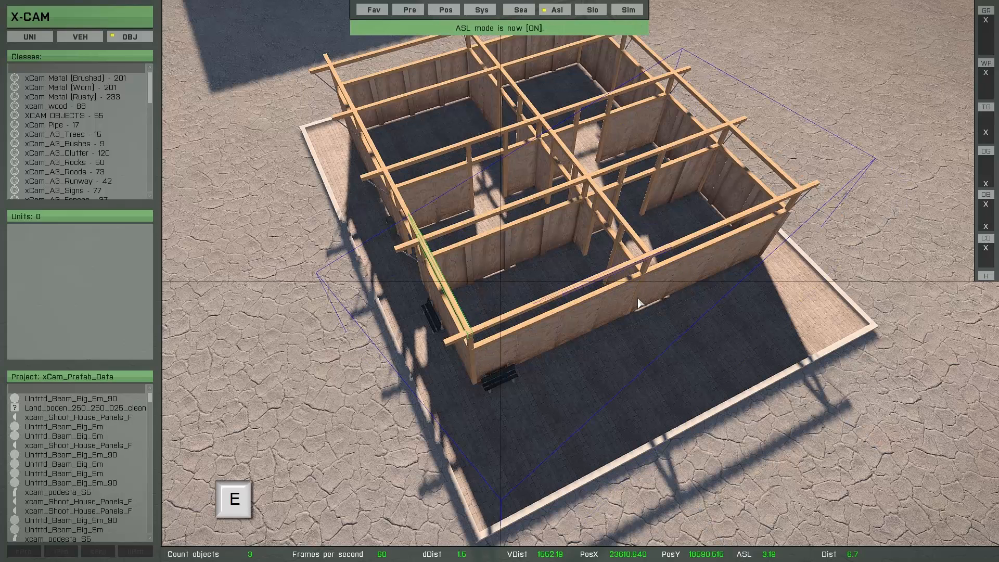
key(c)
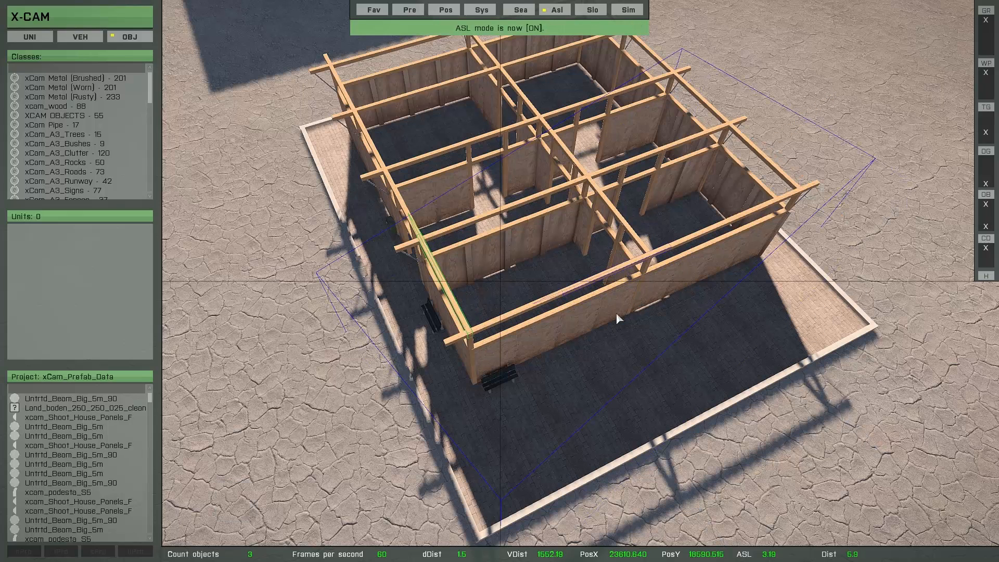
key(x)
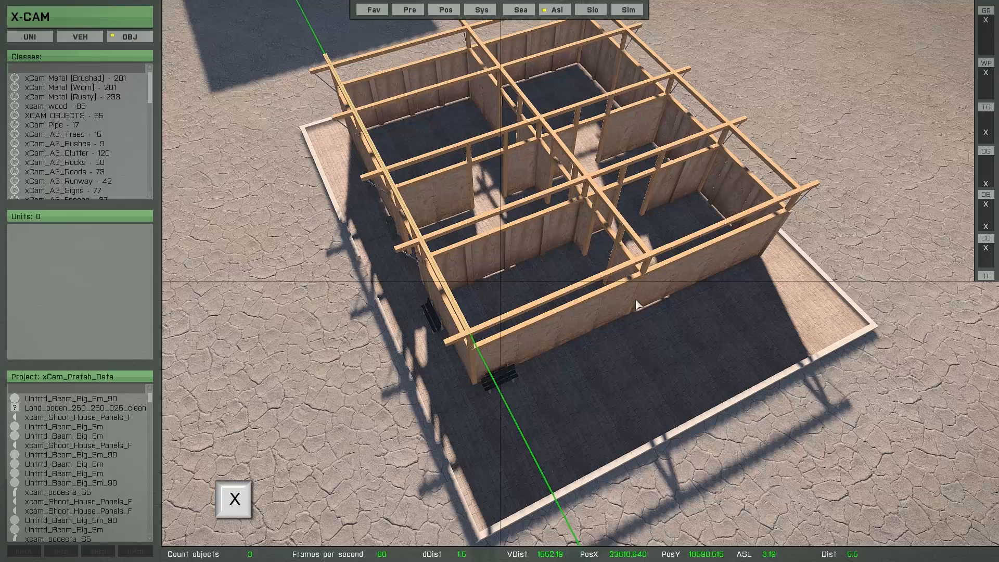
drag(625, 251, 654, 424)
drag(638, 275, 607, 357)
key(w)
right_drag(606, 357, 722, 279)
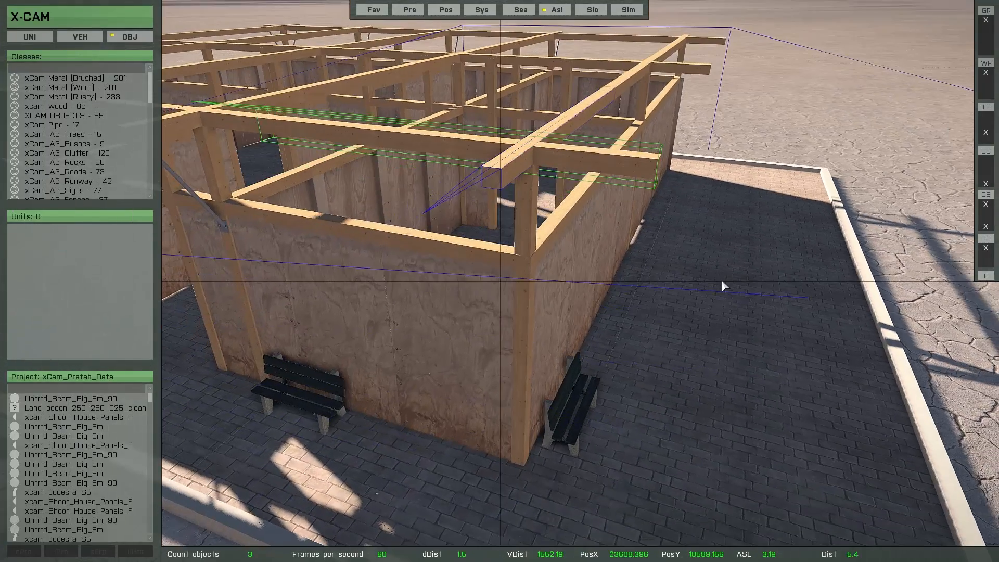
Reposition the copied beams along the X axis so they line up with the frame.
key(x)
drag(681, 330, 626, 218)
key(q)
right_drag(626, 219, 625, 281)
mouse_move(625, 281)
mouse_down()
mouse_move(625, 268)
mouse_move(633, 291)
mouse_up()
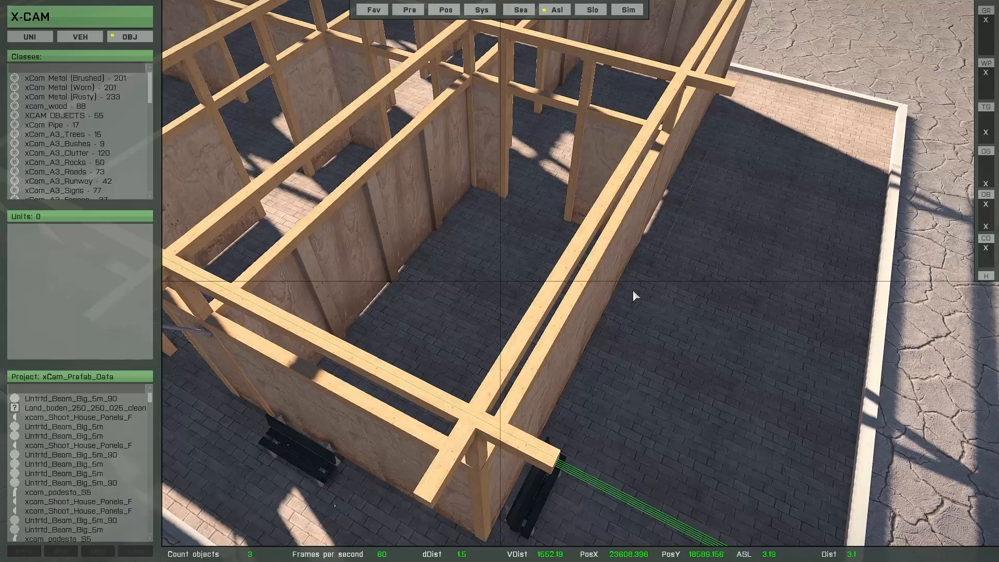
click(667, 322)
key(s)
right_drag(668, 323, 564, 247)
key(w)
key(q)
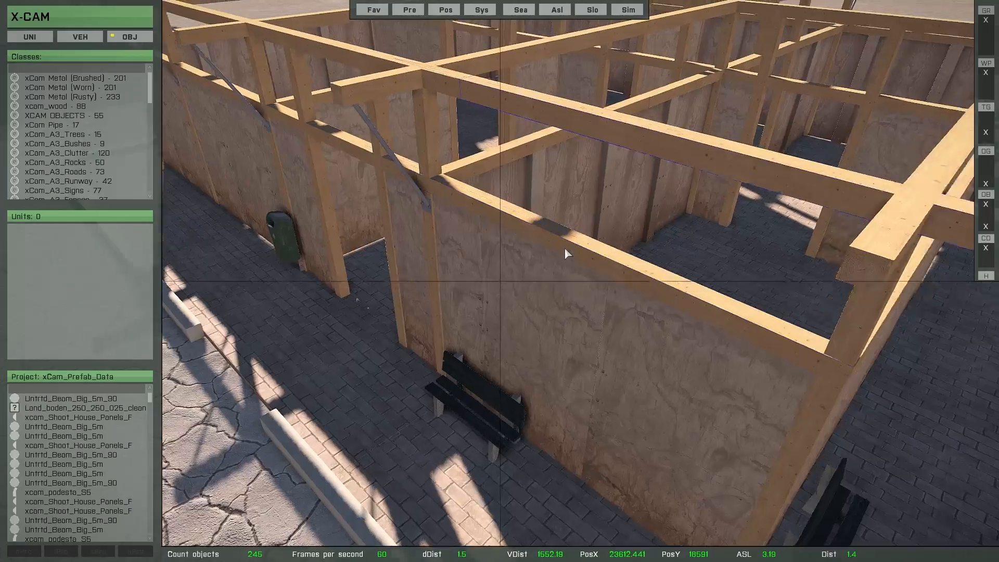
Set the detection distance to 0.2, select the diagonal brace and its bracket, and duplicate them.
key(w)
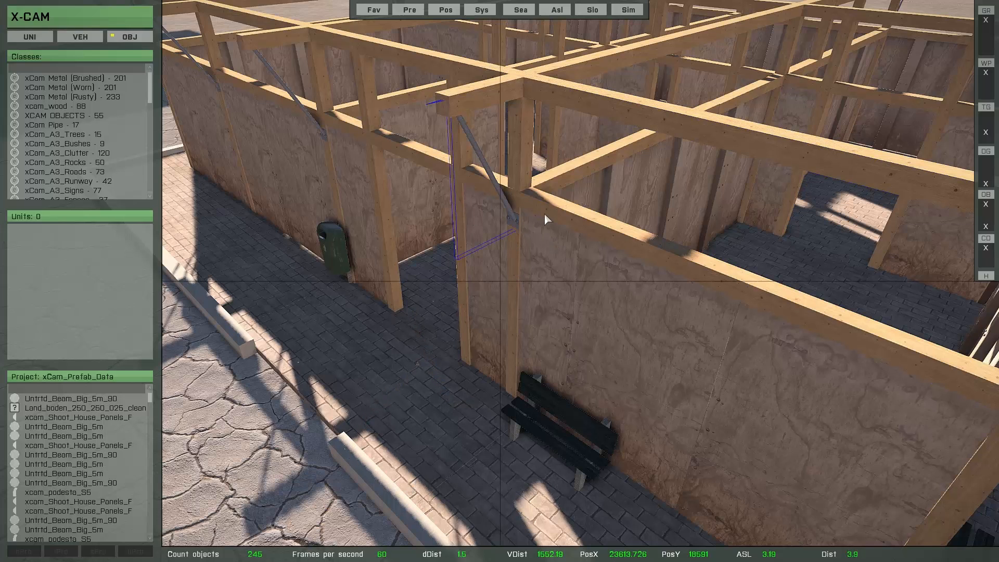
key(s)
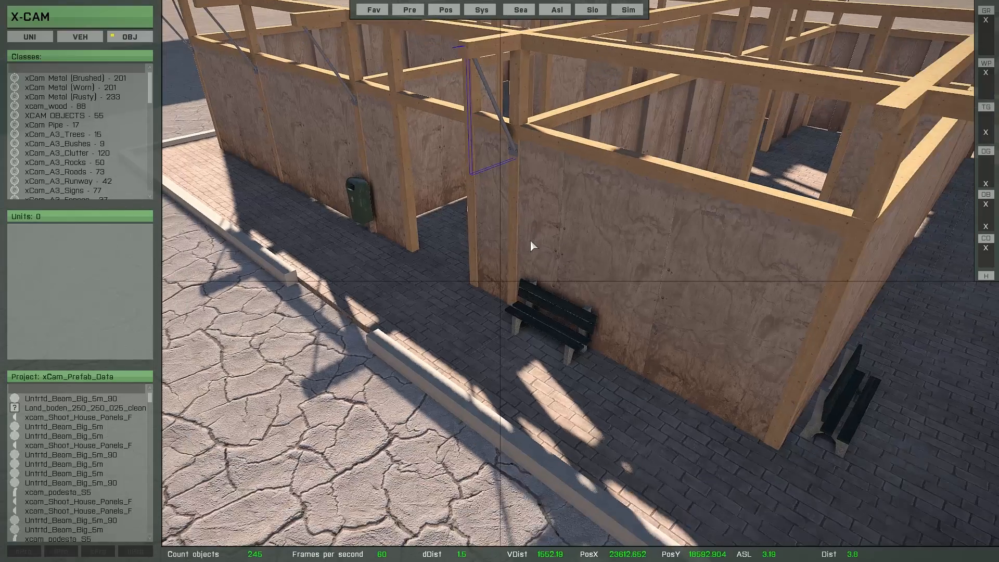
key(w)
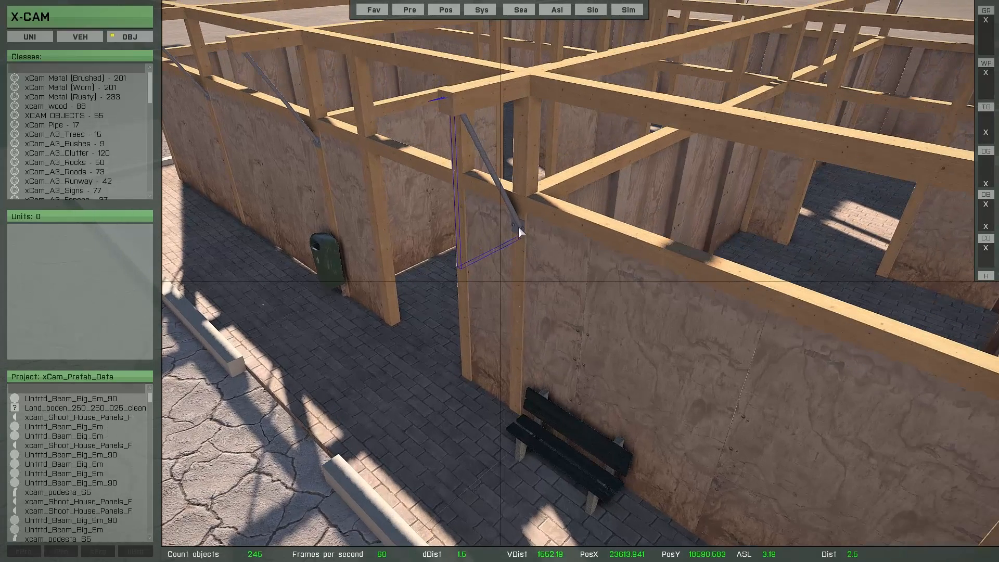
key(2)
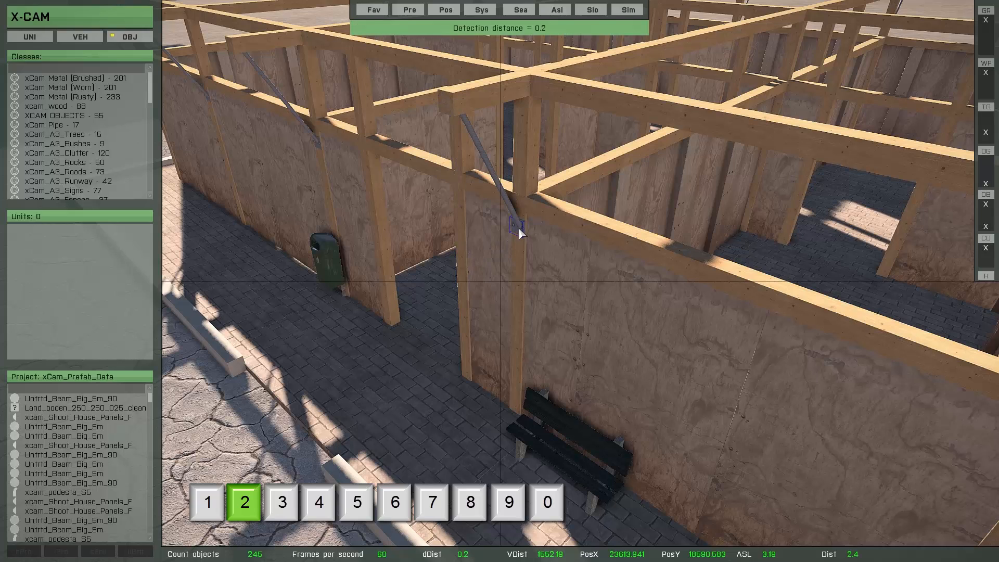
ctrl+click(501, 177)
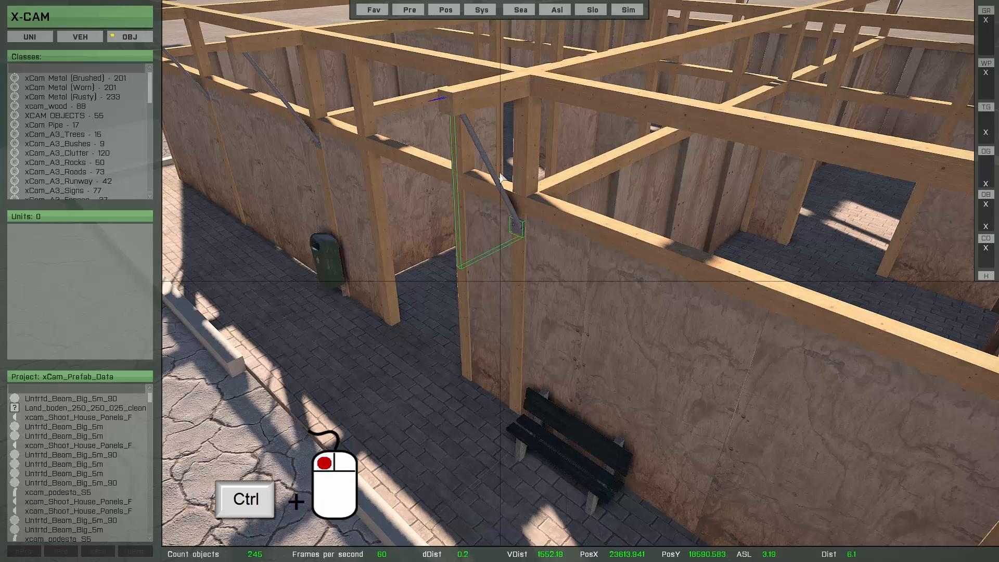
key(Return)
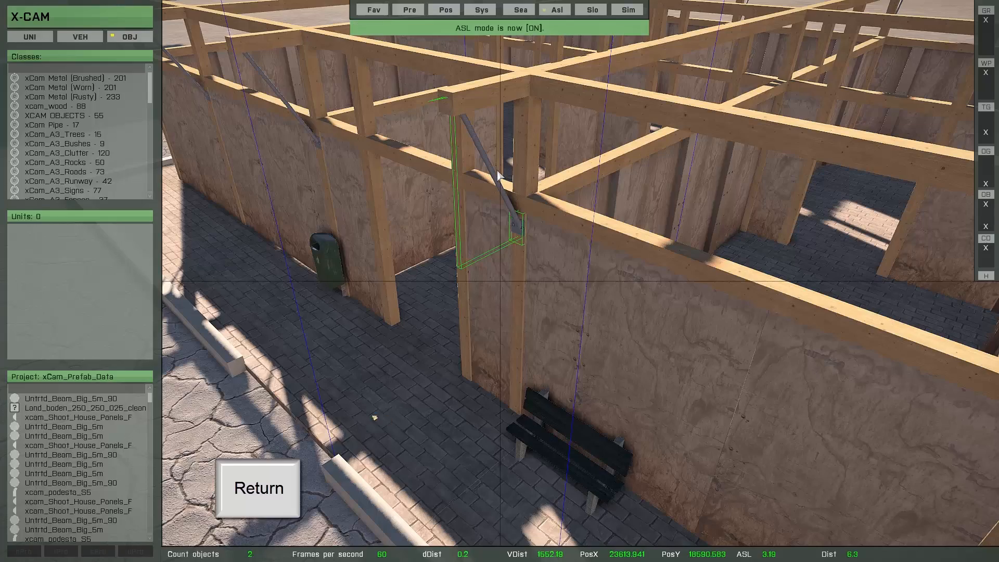
key(c)
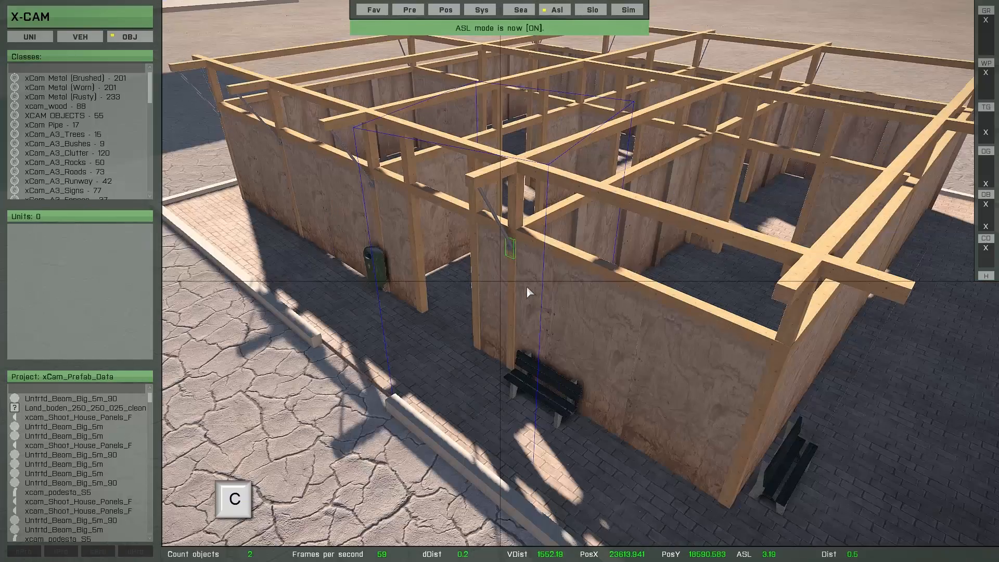
scroll(536, 258, up, 2)
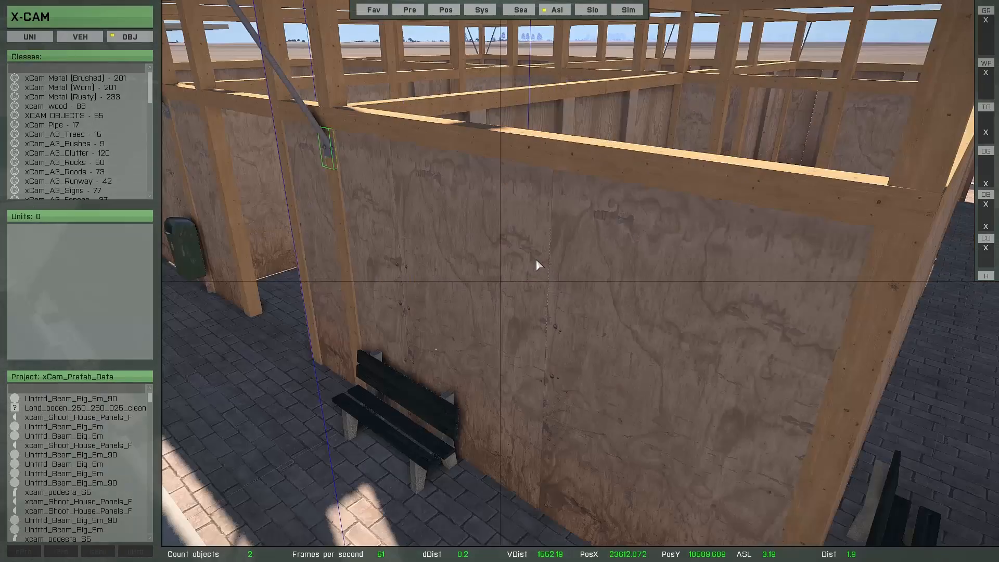
right_drag(536, 258, 535, 271)
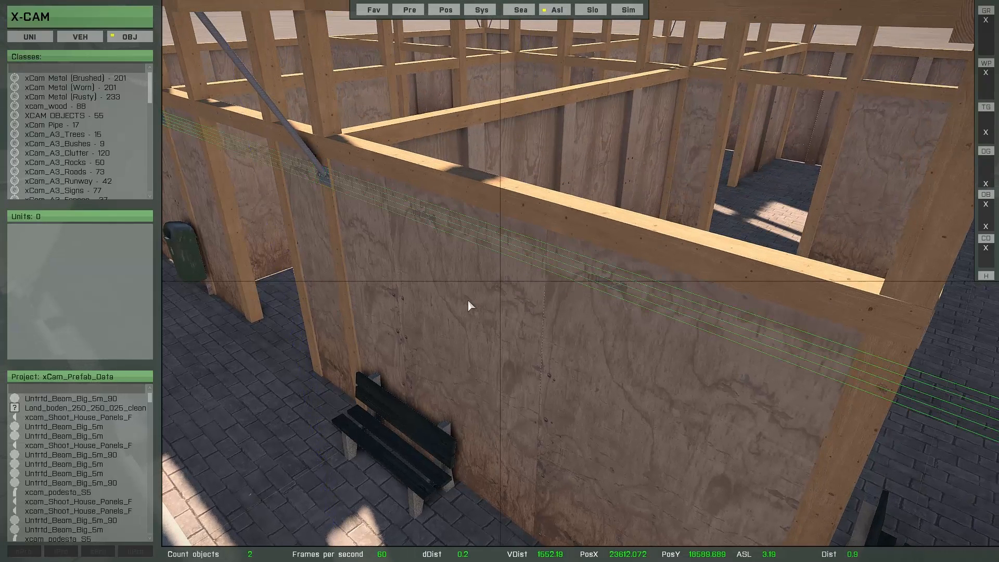
Move the copied brace along the X axis to the building's other corner.
key(x)
drag(435, 310, 641, 382)
right_drag(703, 377, 661, 384)
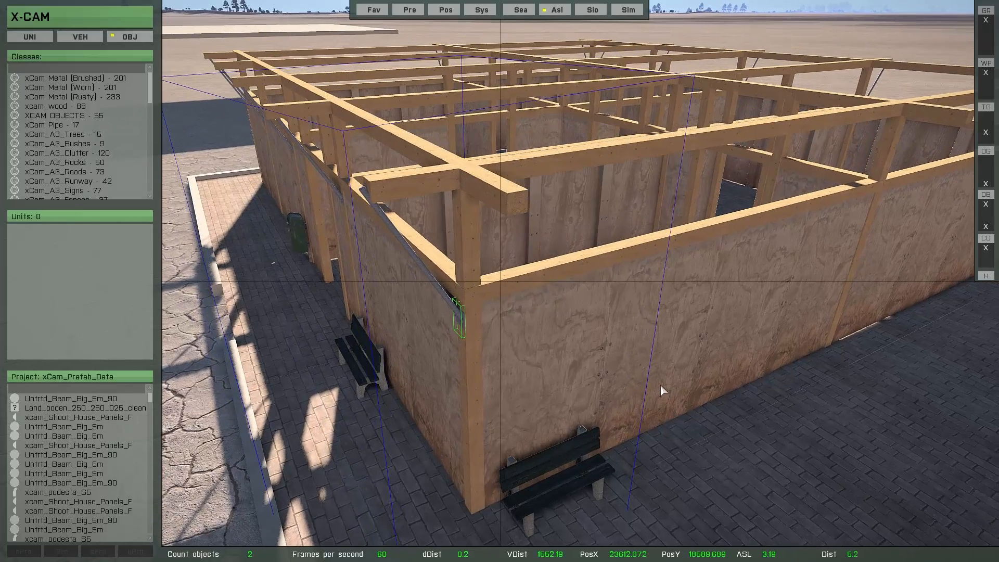
key(space)
key(w)
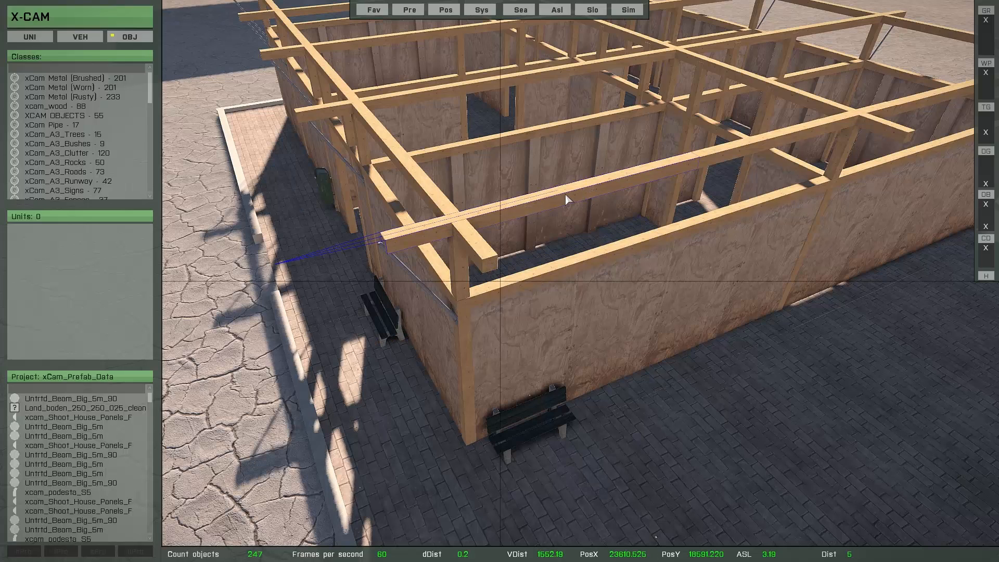
Shift the copied brace along the Y axis into the corner of the frame and release it.
key(b)
key(y)
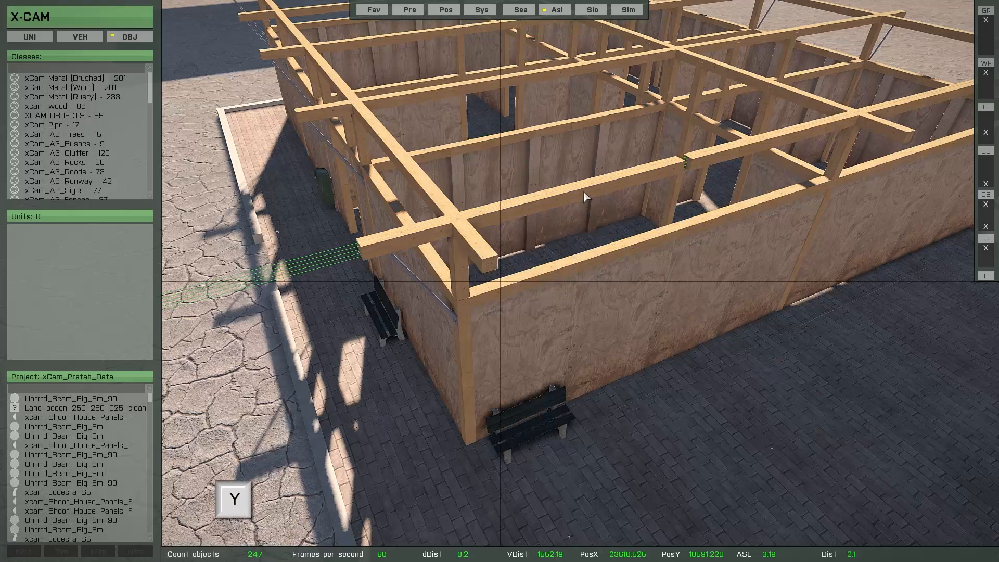
key(y)
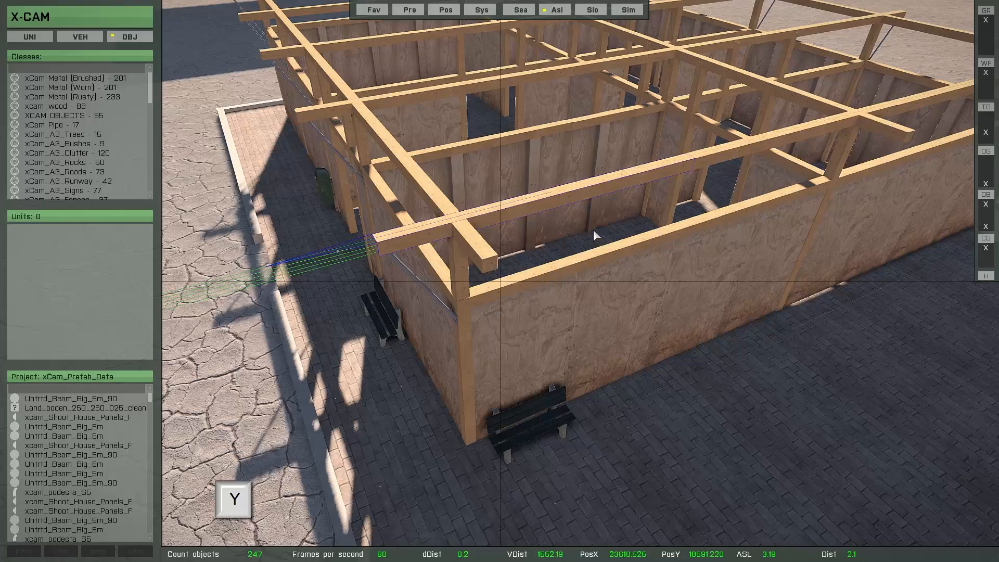
key(space)
Select the corner diagonal brace together with its bracket and duplicate them.
mouse_move(595, 277)
middle_down()
mouse_move(663, 285)
mouse_move(696, 269)
mouse_move(623, 249)
middle_up()
right_drag(623, 249, 515, 253)
key(w)
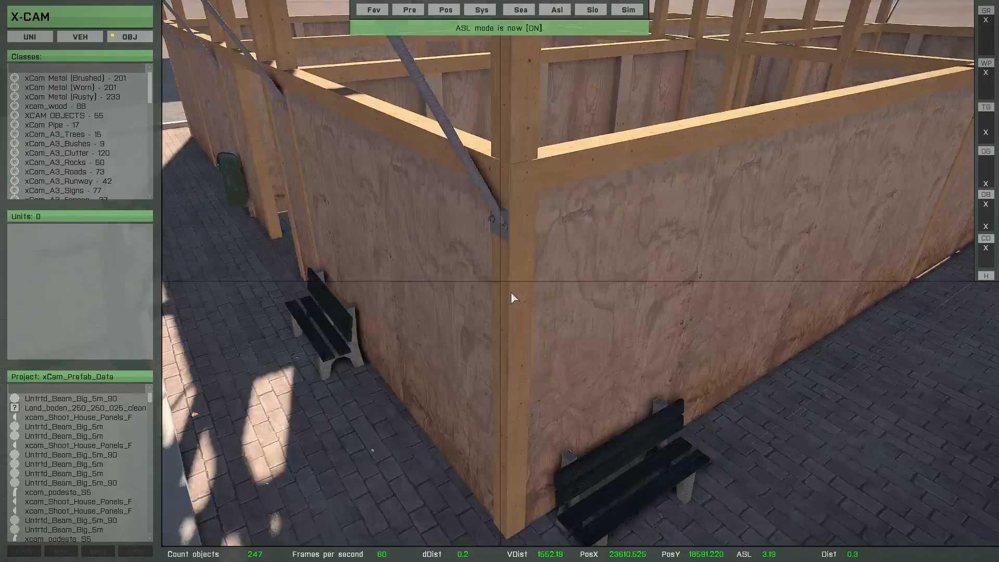
key(s)
scroll(649, 378, down, 5)
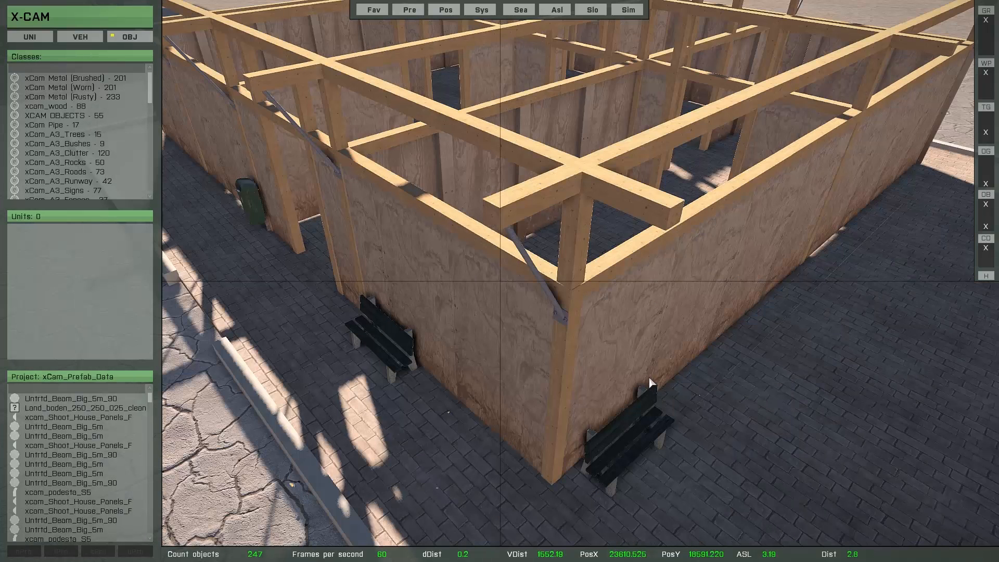
click(541, 271)
ctrl+click(541, 271)
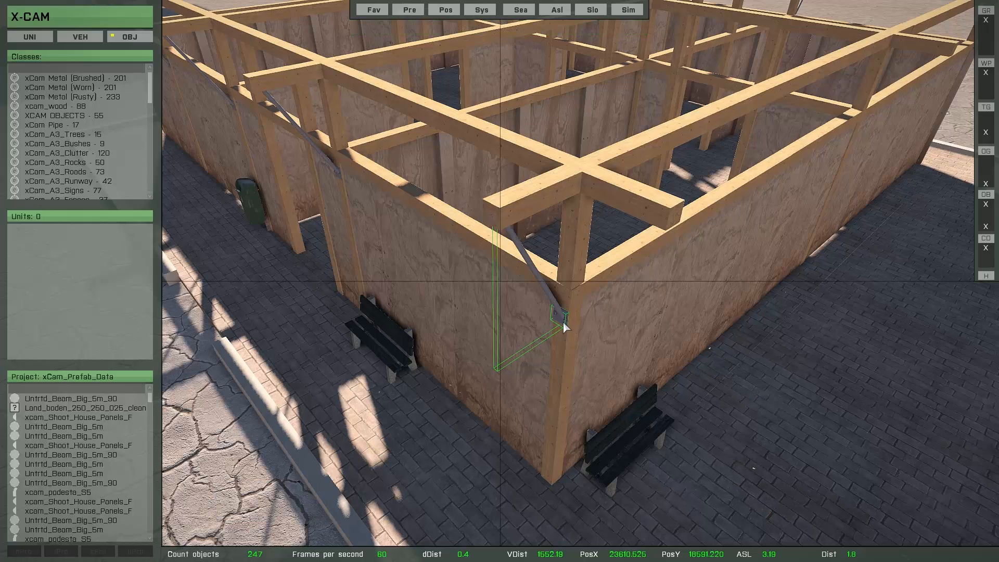
key(Return)
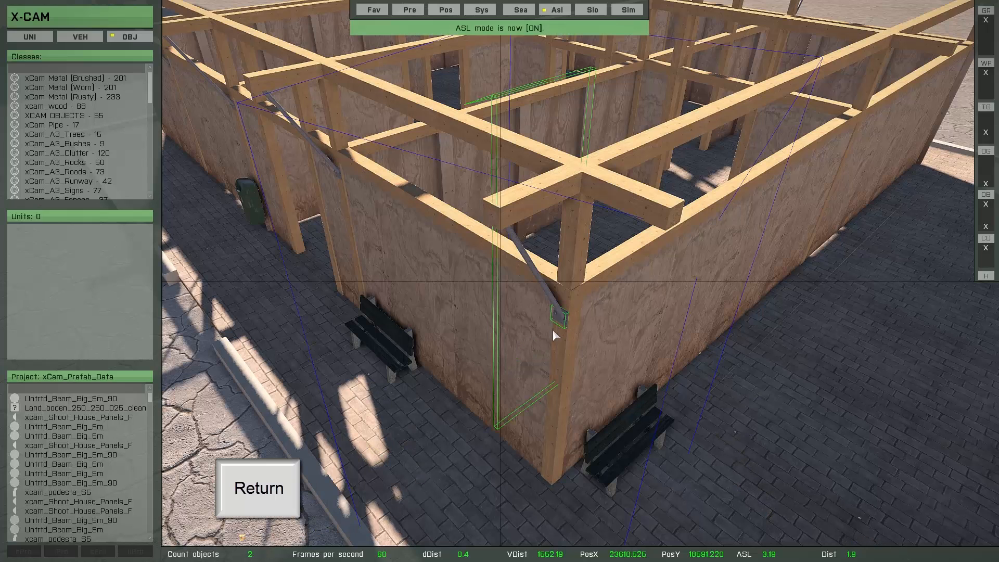
key(c)
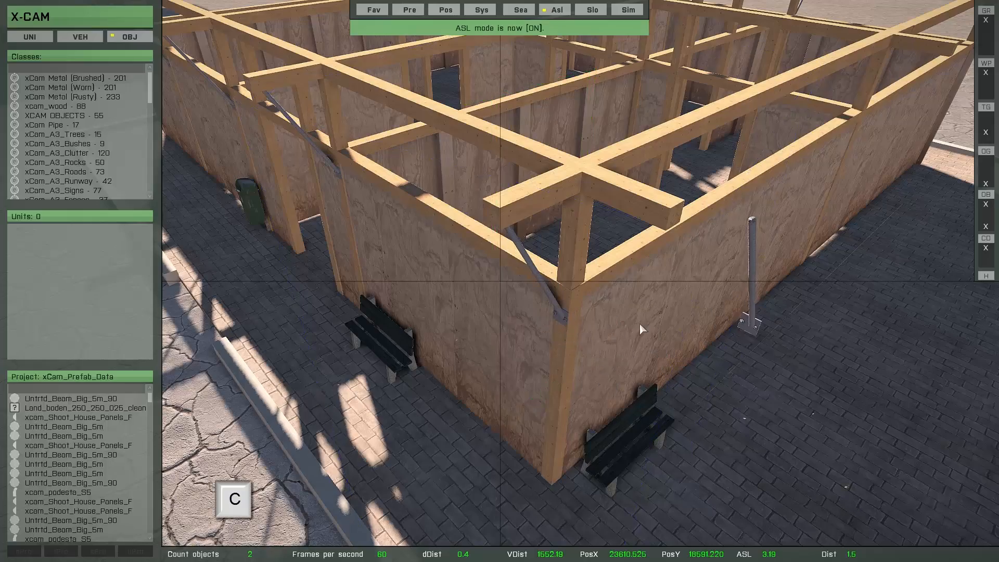
Rotate the duplicated brace and move it along the X and Y axes to the front corner post.
key(d)
right_drag(776, 373, 673, 398)
key(q)
key(w)
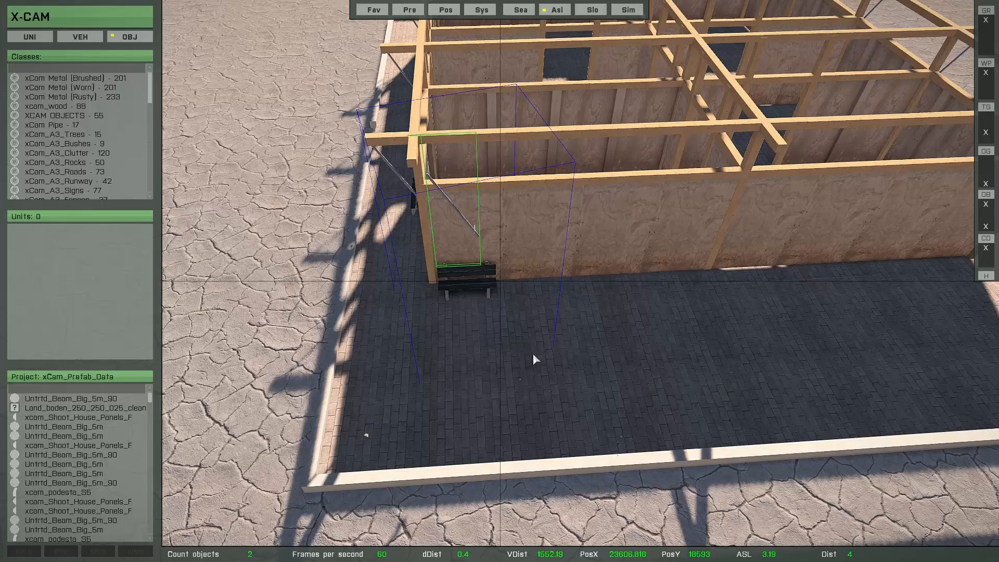
key(Page_Up)
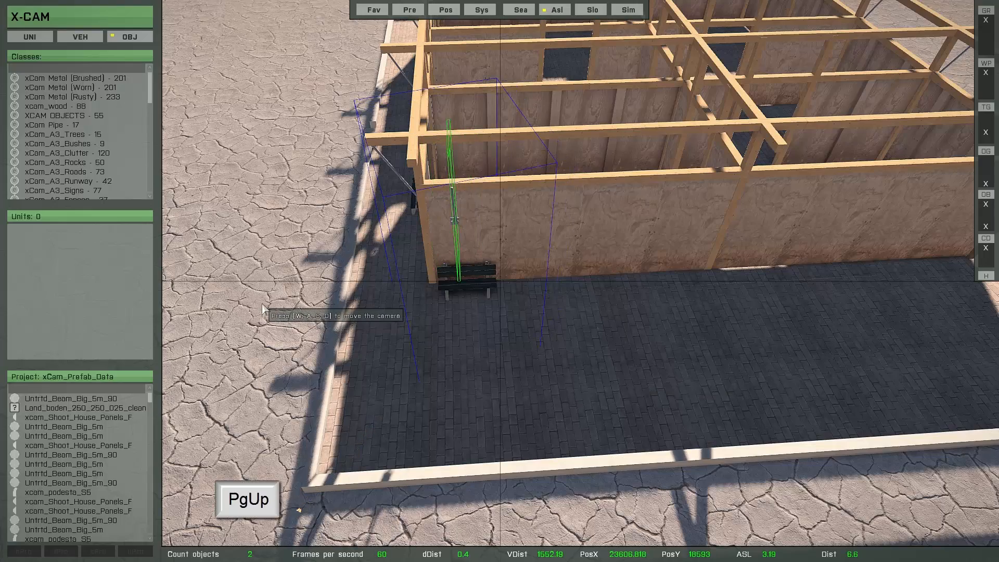
key(a)
right_drag(410, 347, 491, 313)
key(w)
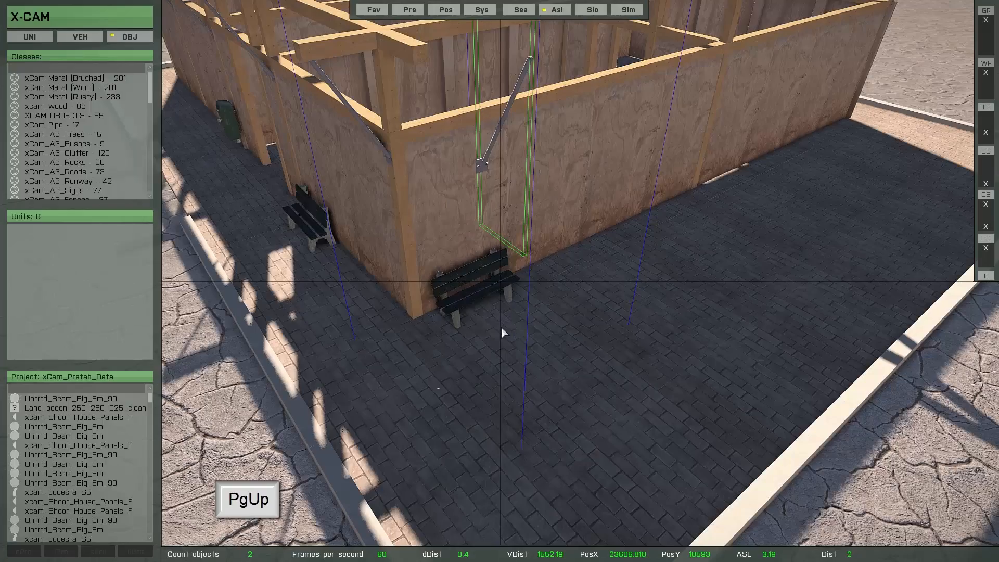
key(a)
key(w)
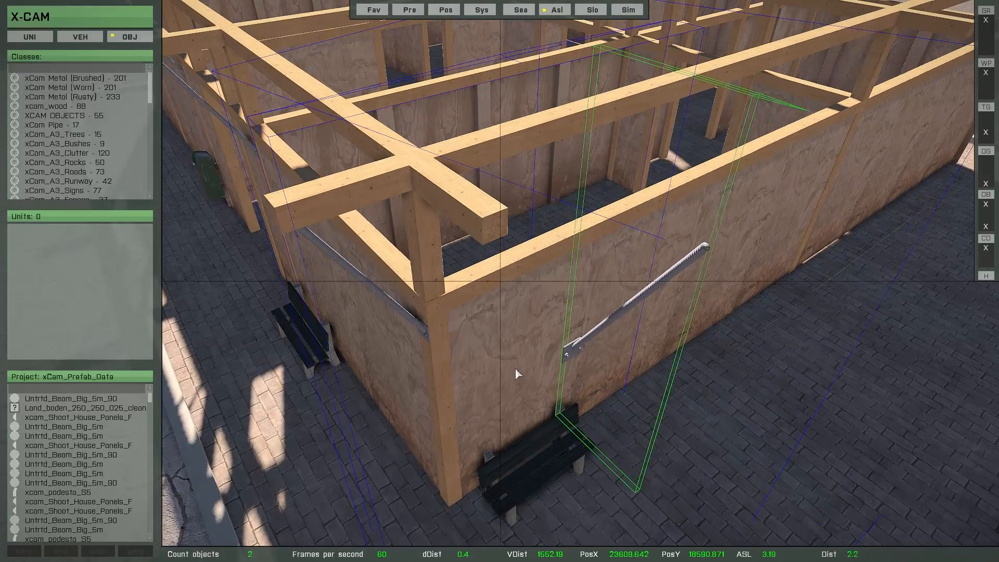
drag(595, 404, 488, 429)
key(x)
key(y)
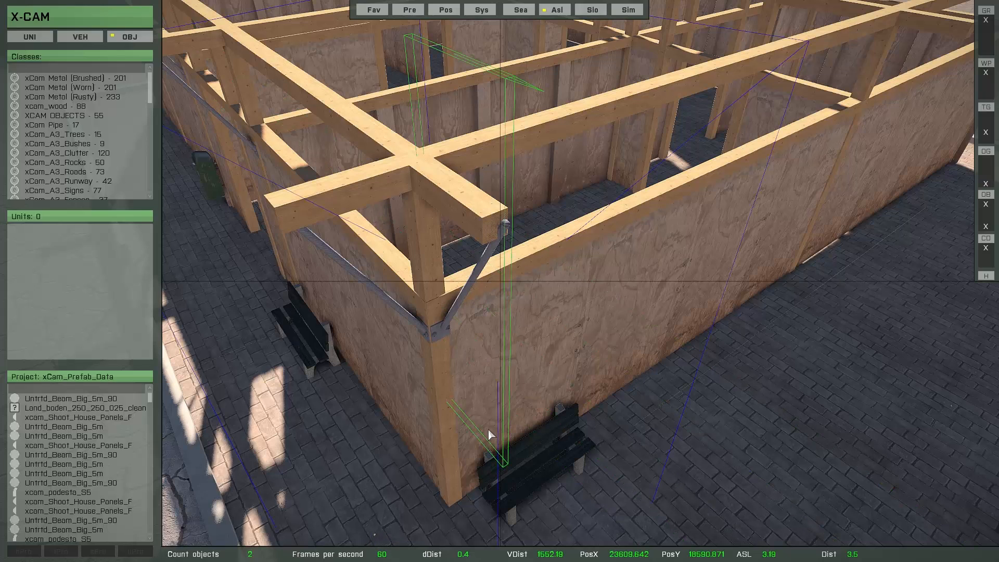
Reposition the brace along the X axis onto the next corner post of the frame.
key(c)
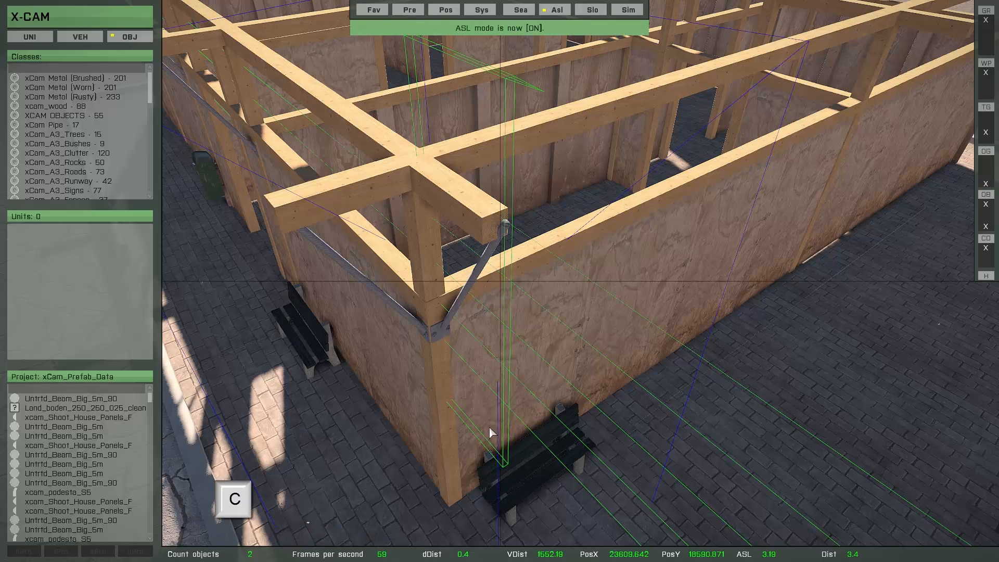
key(x)
drag(485, 424, 865, 314)
key(d)
right_drag(828, 321, 664, 303)
key(a)
key(alt)
key(w)
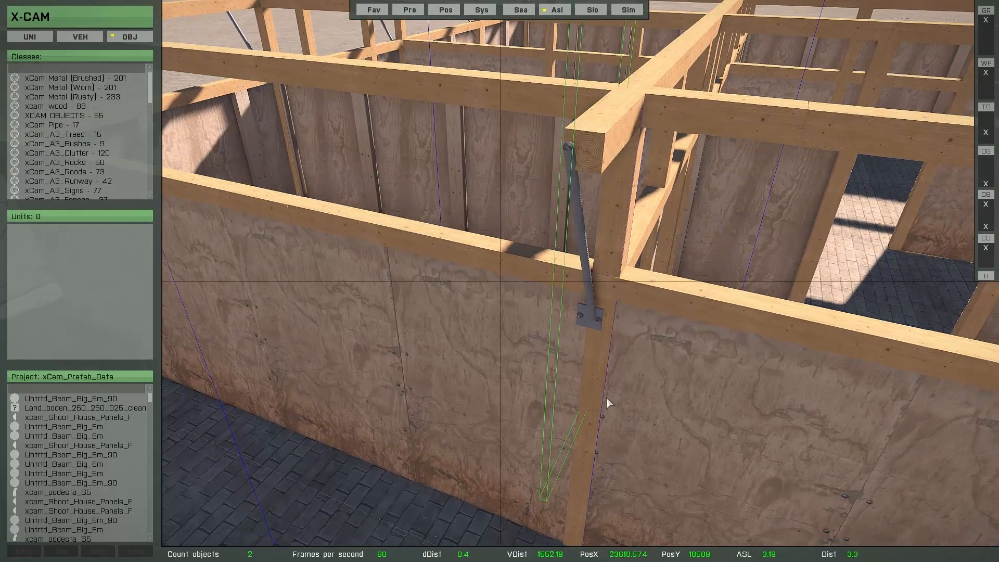
key(x)
drag(586, 395, 608, 401)
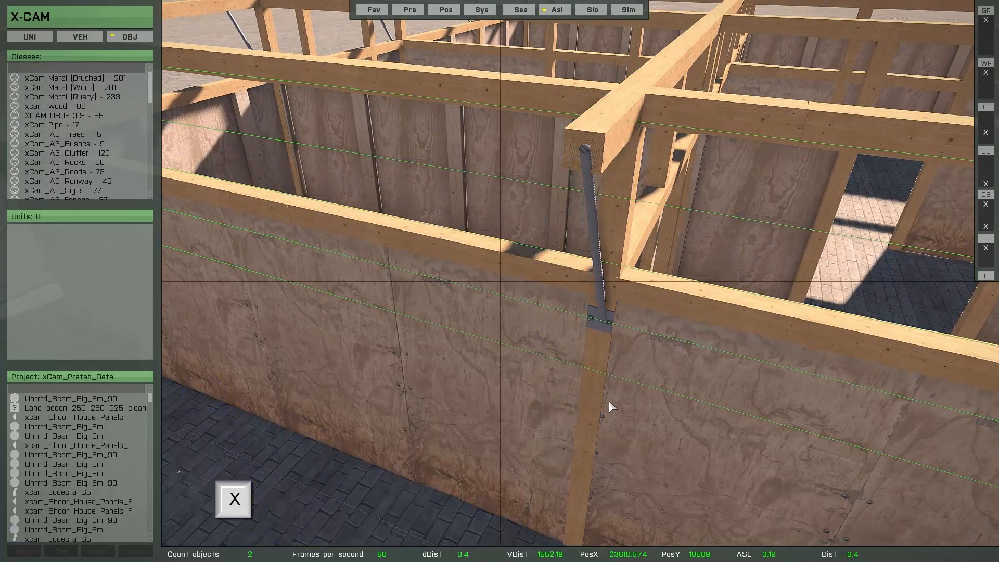
key(c)
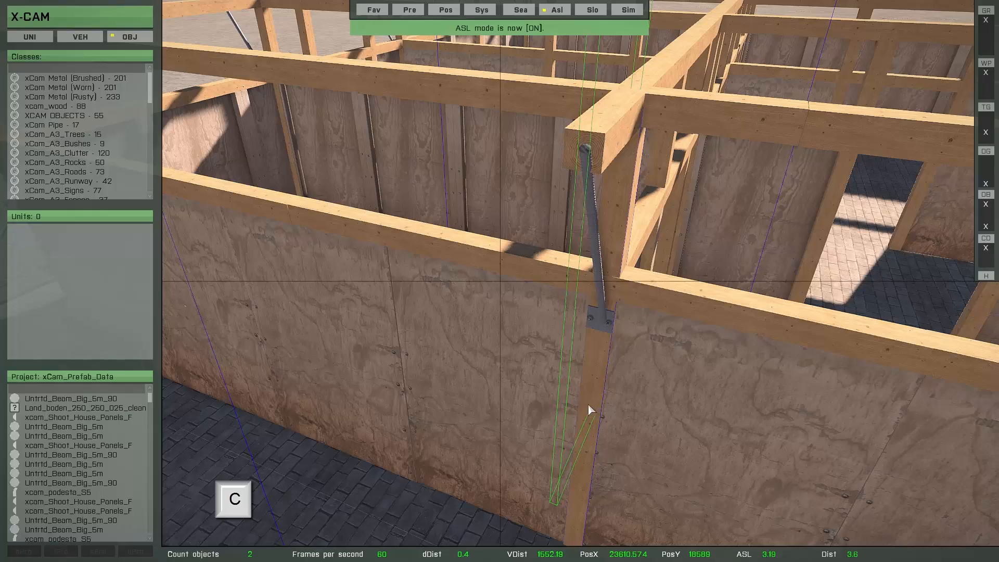
Slide the brace along the X axis into place against the far corner post and release it.
key(s)
key(d)
key(x)
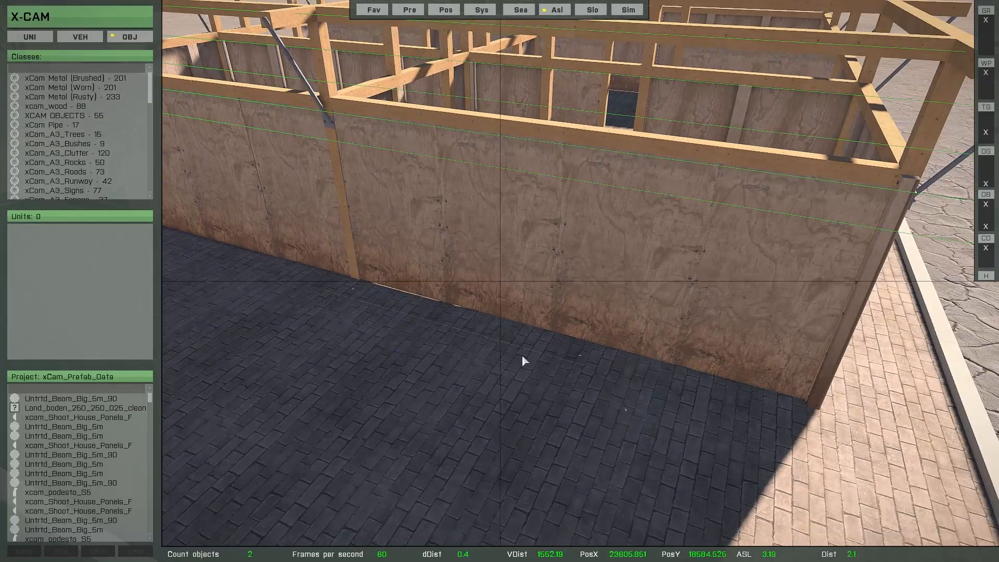
drag(292, 298, 859, 336)
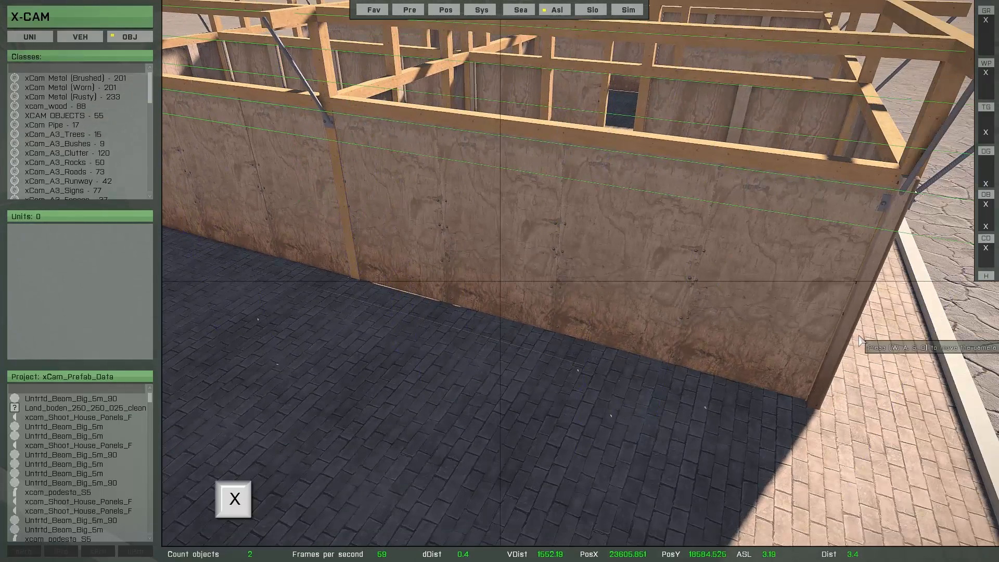
key(d)
right_drag(826, 338, 771, 328)
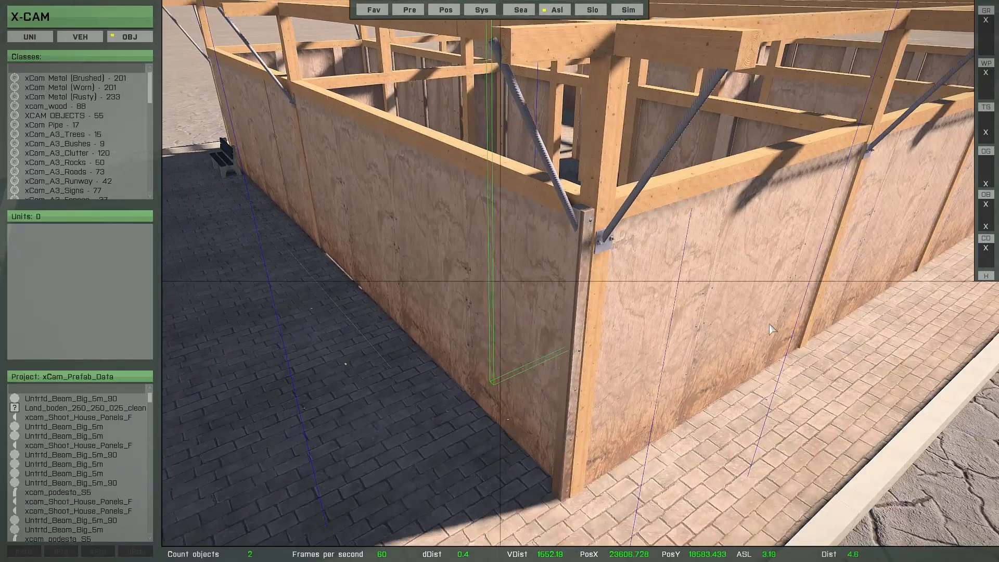
key(d)
mouse_move(690, 355)
mouse_down()
mouse_move(707, 360)
mouse_move(696, 360)
mouse_up()
key(space)
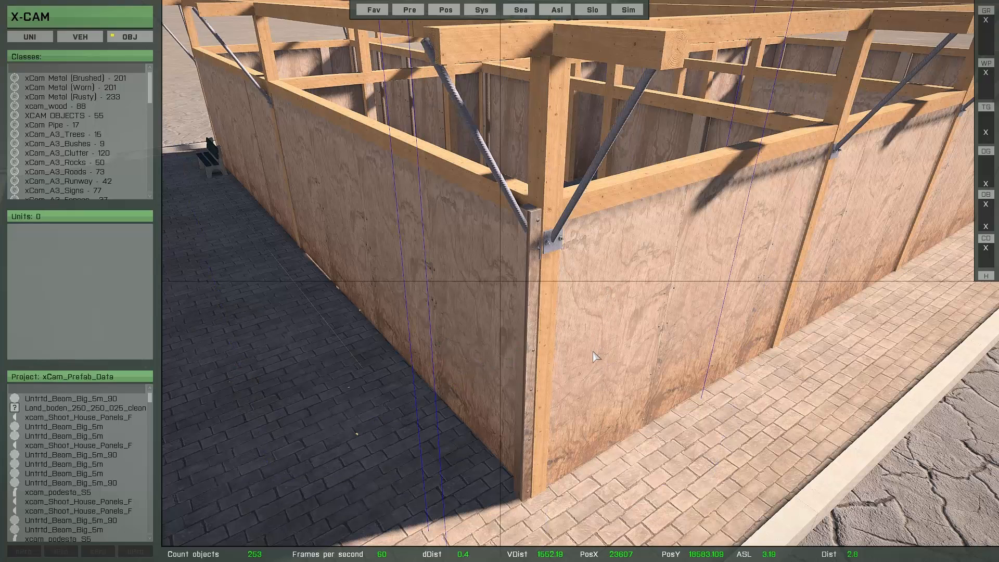
Reselect the last placed brace and nudge it along the X axis to seat it on the corner.
key(b)
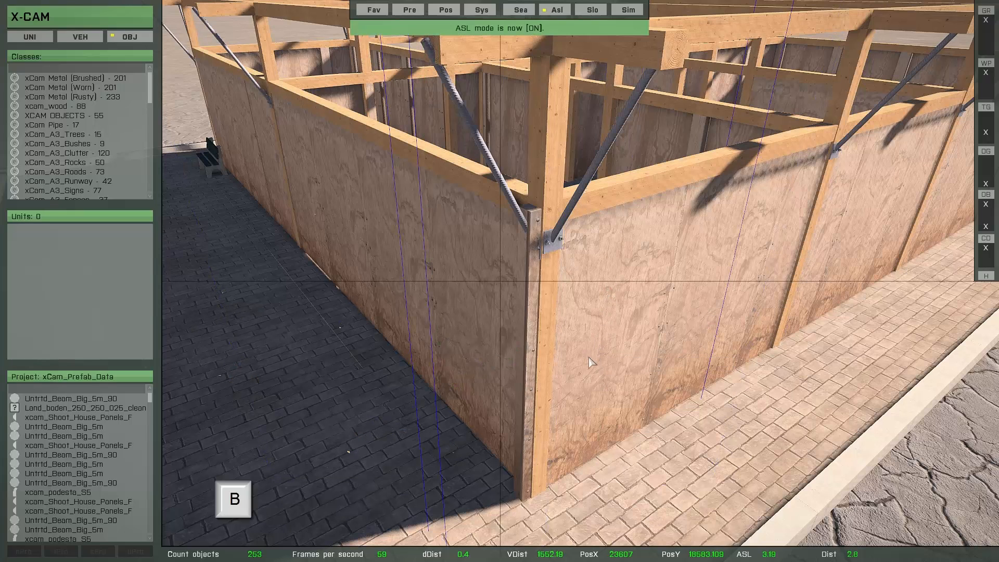
key(x)
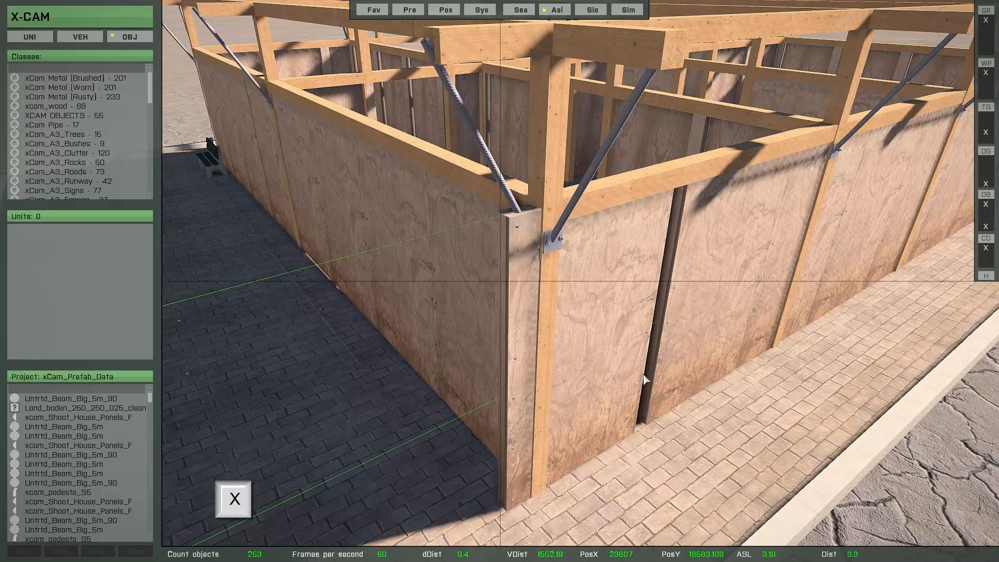
mouse_move(569, 378)
mouse_down()
mouse_move(484, 409)
mouse_move(562, 388)
mouse_up()
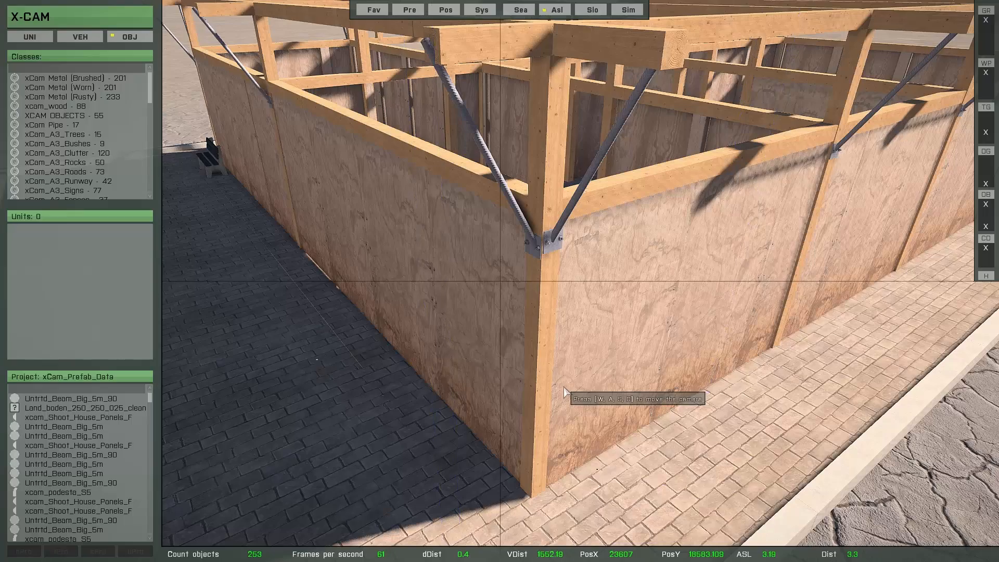
key(space)
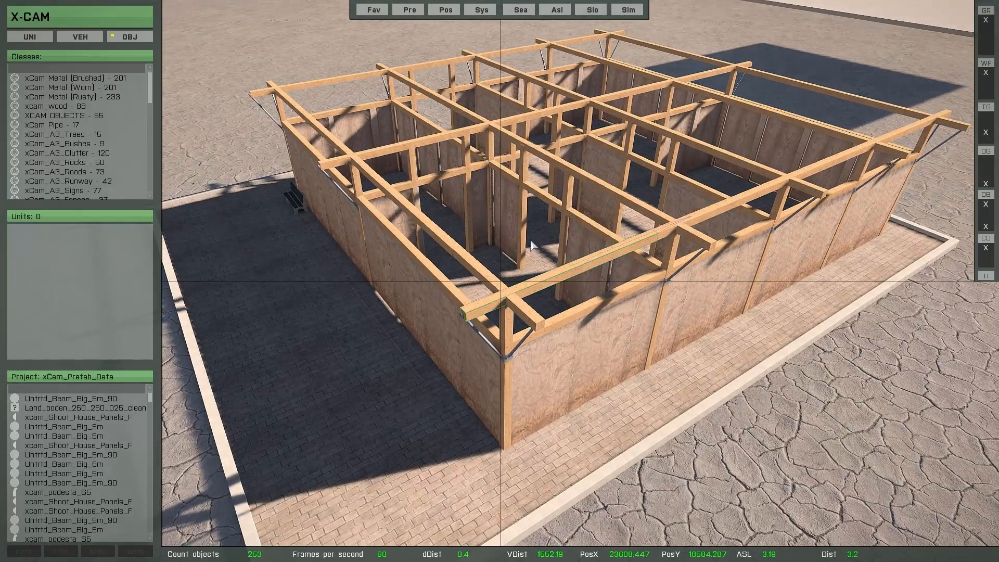
Select two roof beams on the near edge and adjust them along the Y axis.
ctrl+click(447, 136)
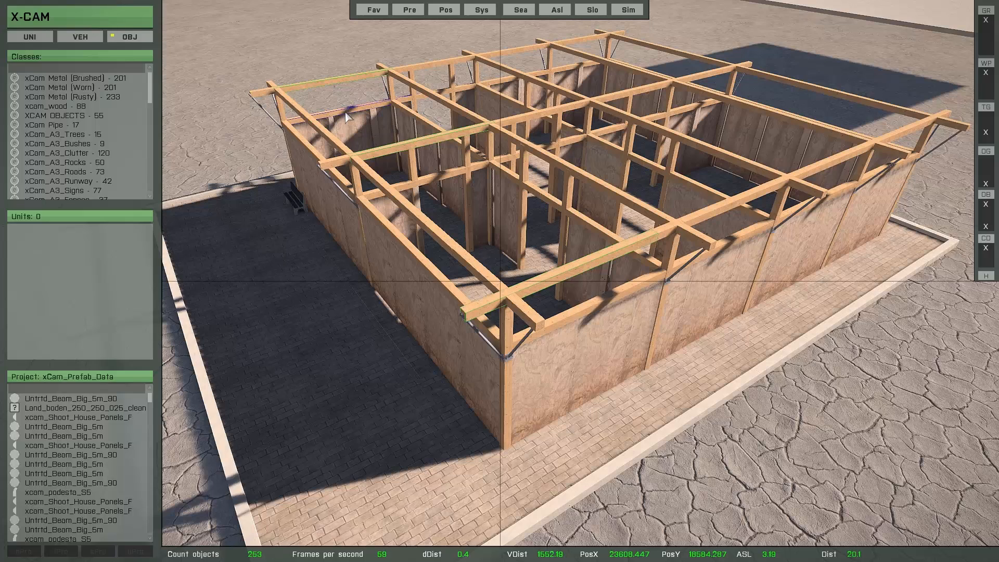
ctrl+click(310, 90)
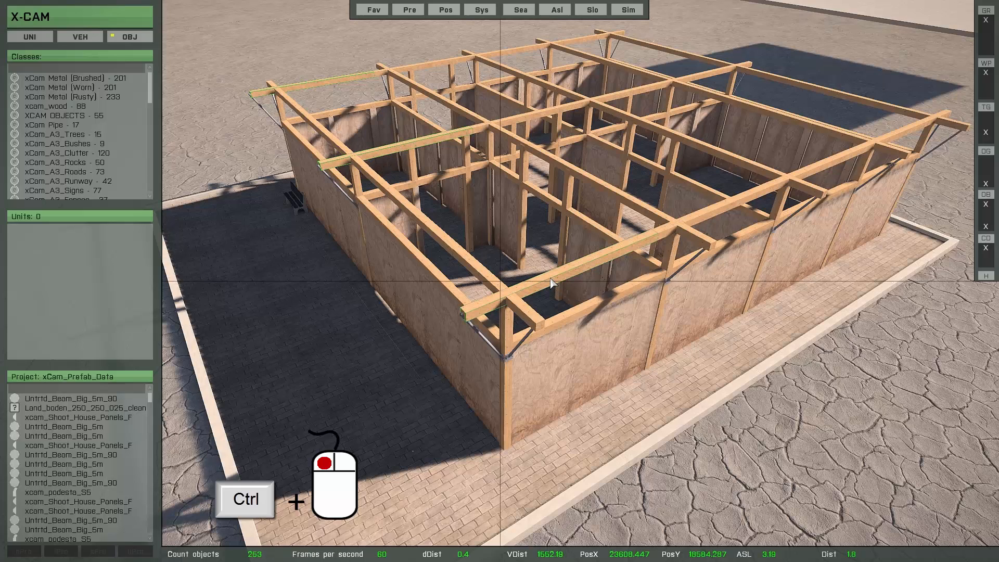
key(Return)
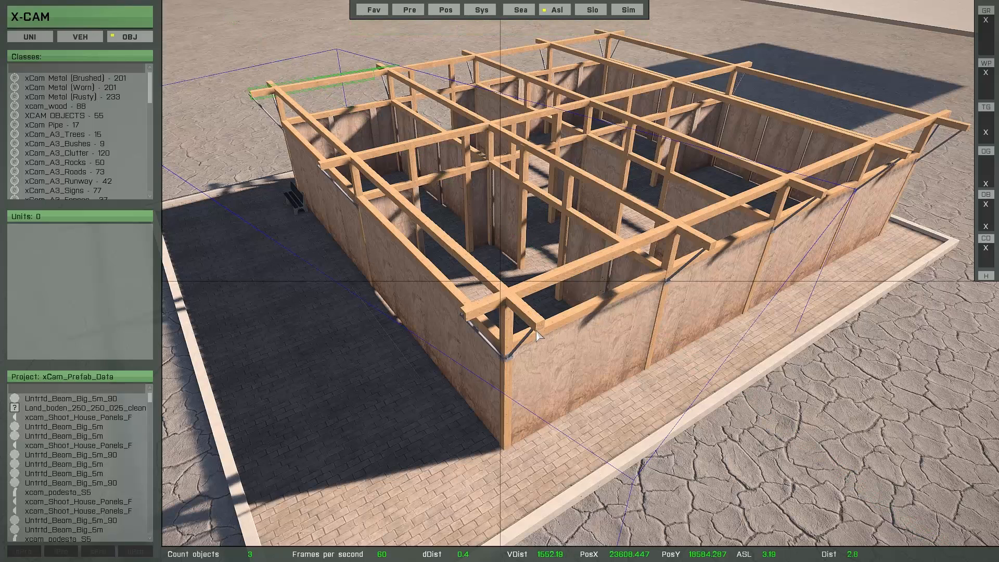
key(y)
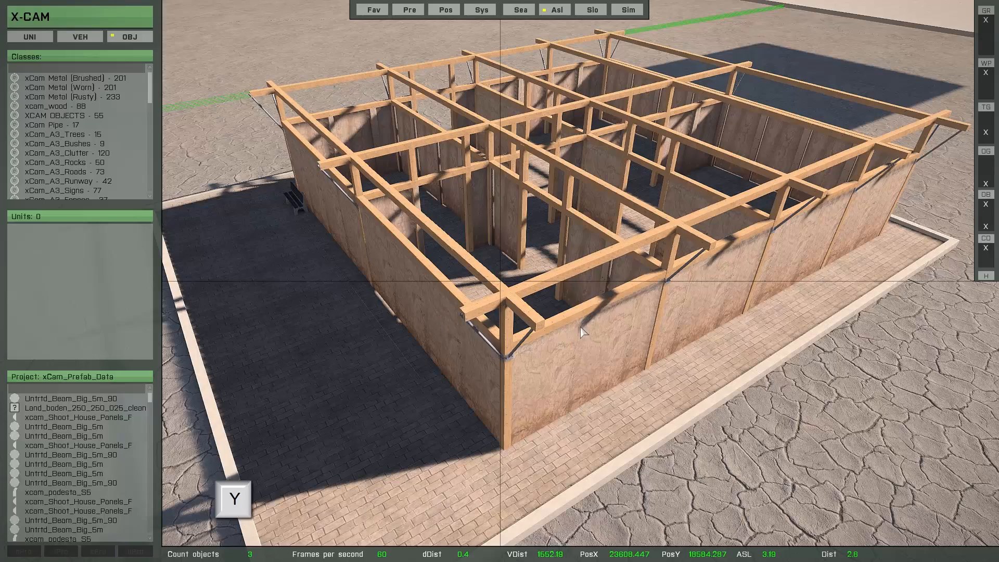
key(space)
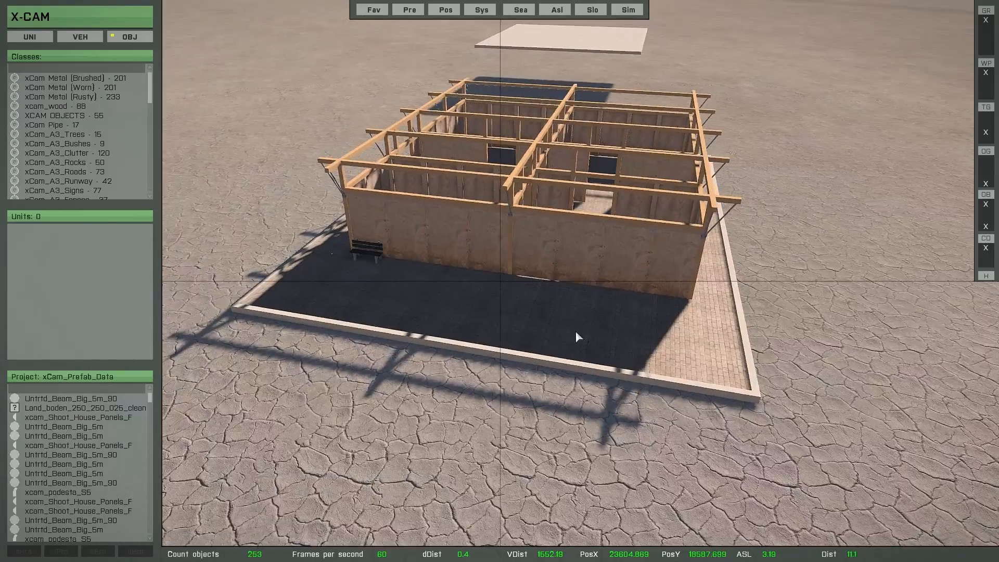
Set the detection distance to 1.5, select the flat roof plate, and move it onto the building.
key(a)
right_drag(575, 332, 478, 211)
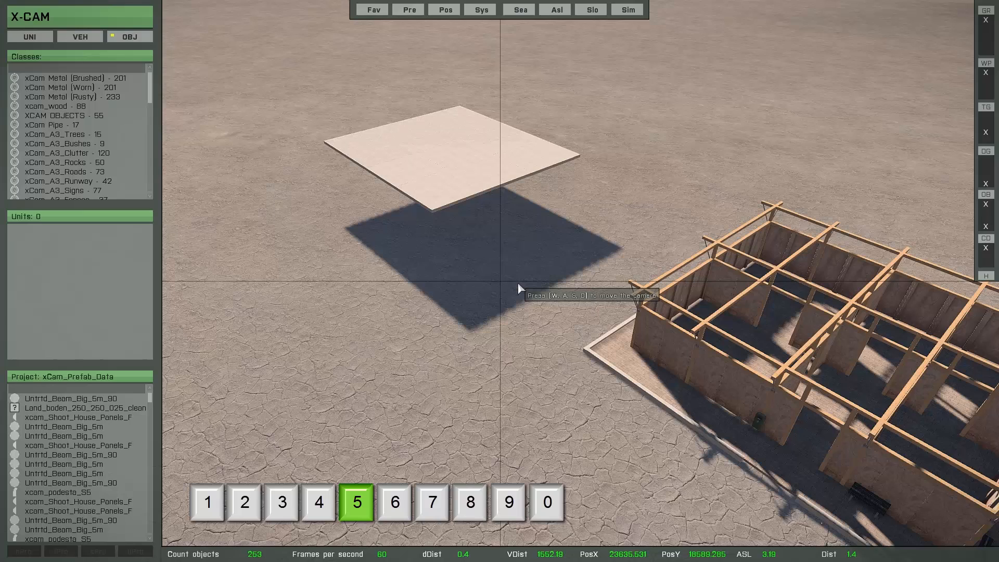
key(5)
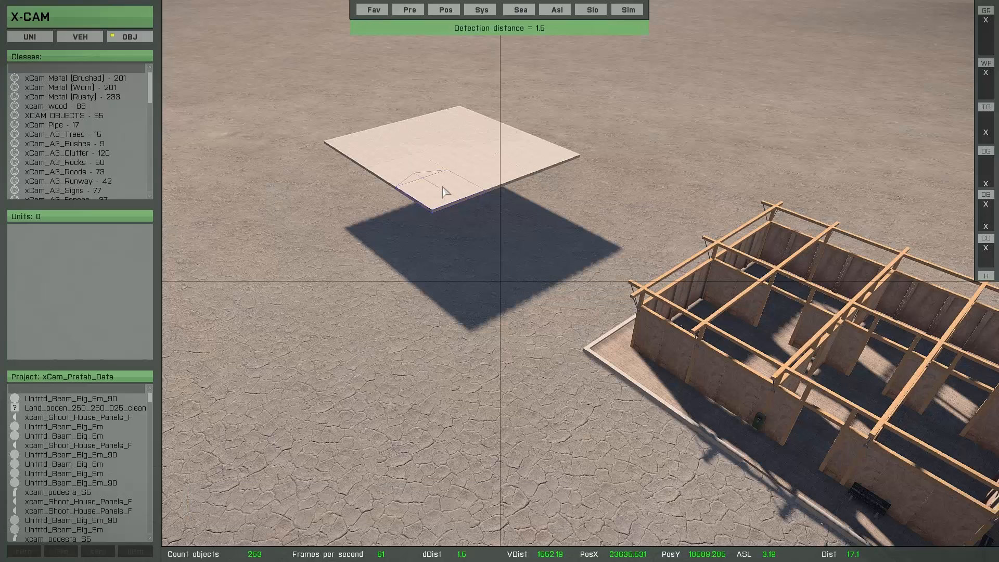
key(g)
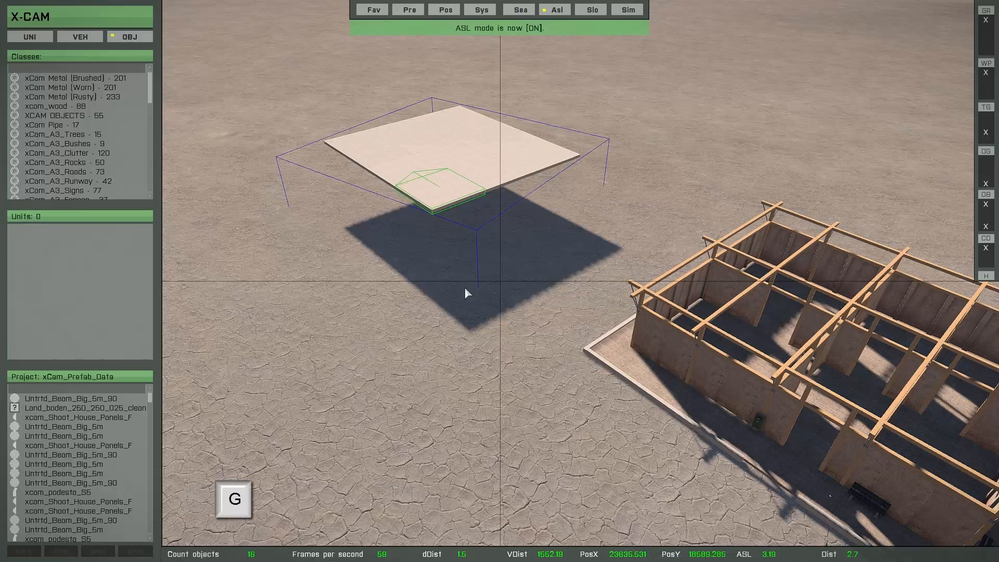
key(shift+e)
key(shift+e)
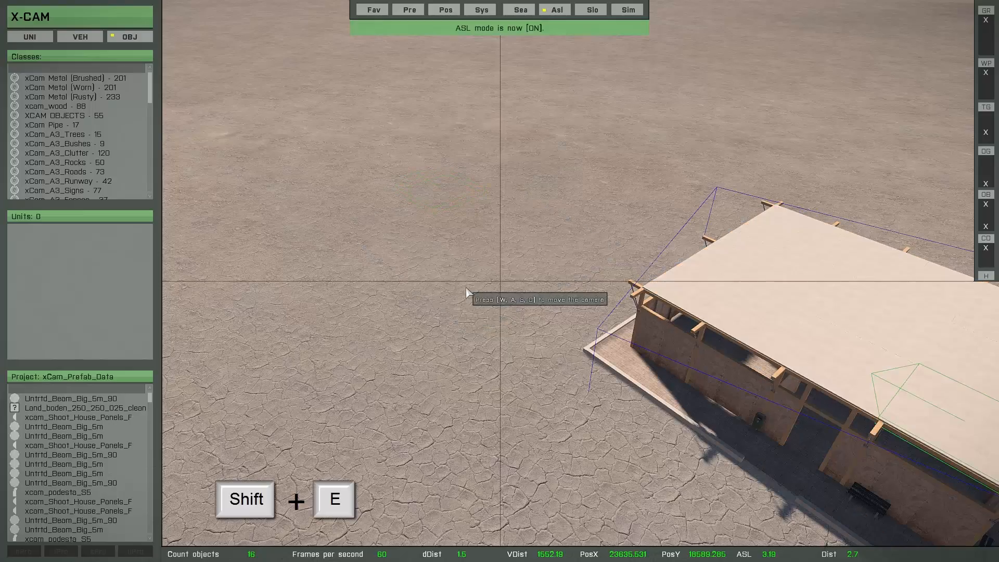
Open the Favorites prefab list.
key(d)
key(z)
right_drag(493, 282, 444, 310)
key(w)
key(a)
key(s)
key(q)
key(d)
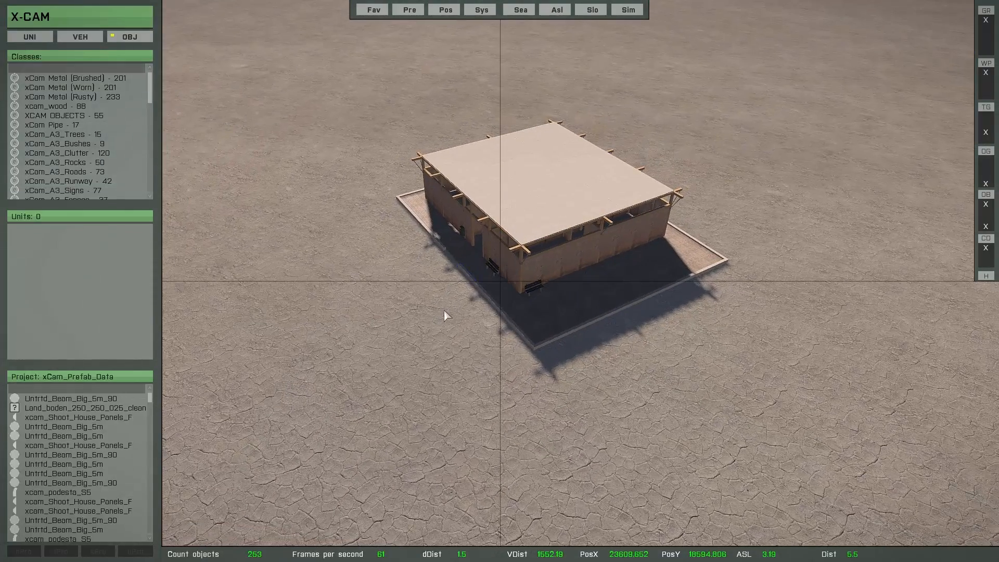
click(366, 11)
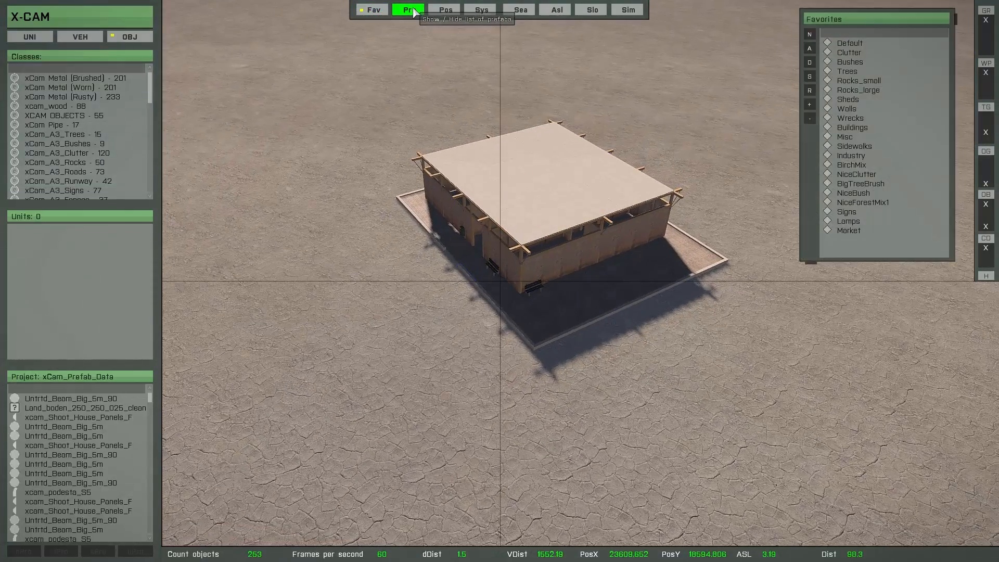
Save the edited prefab from the Prefabs list and return to the tutorial project.
click(408, 10)
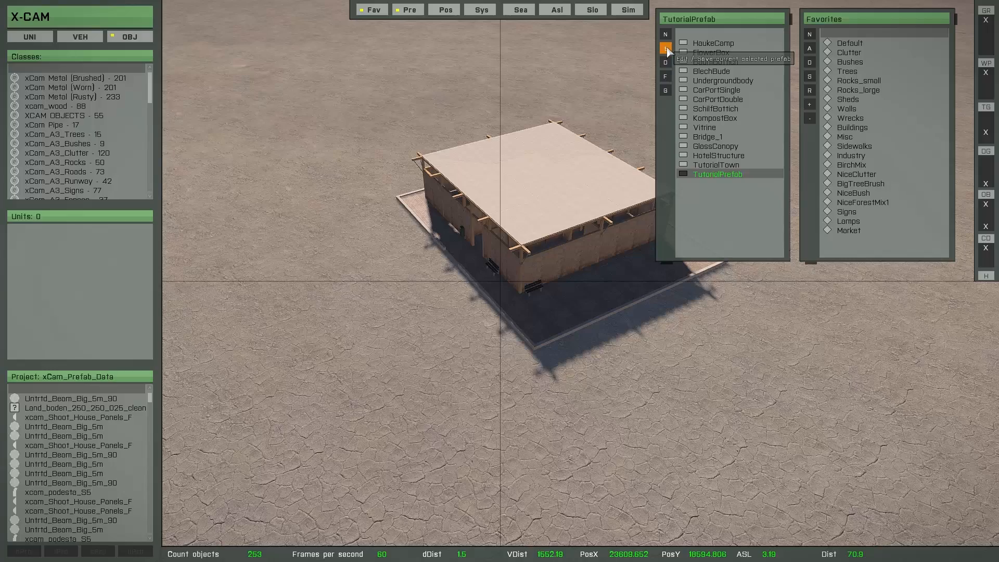
click(667, 48)
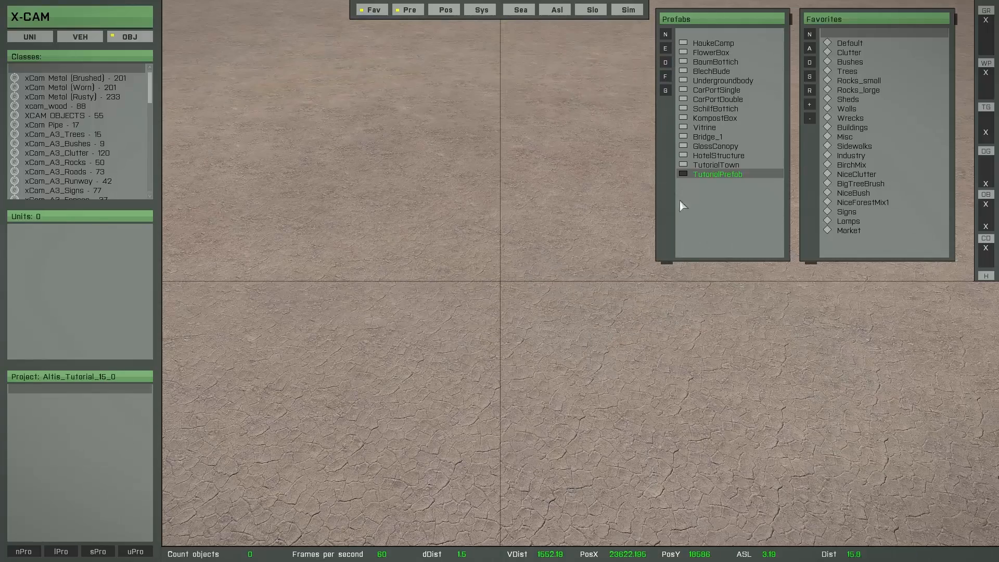
Insert TutorialPrefab into the scene and place it on the ground.
click(711, 175)
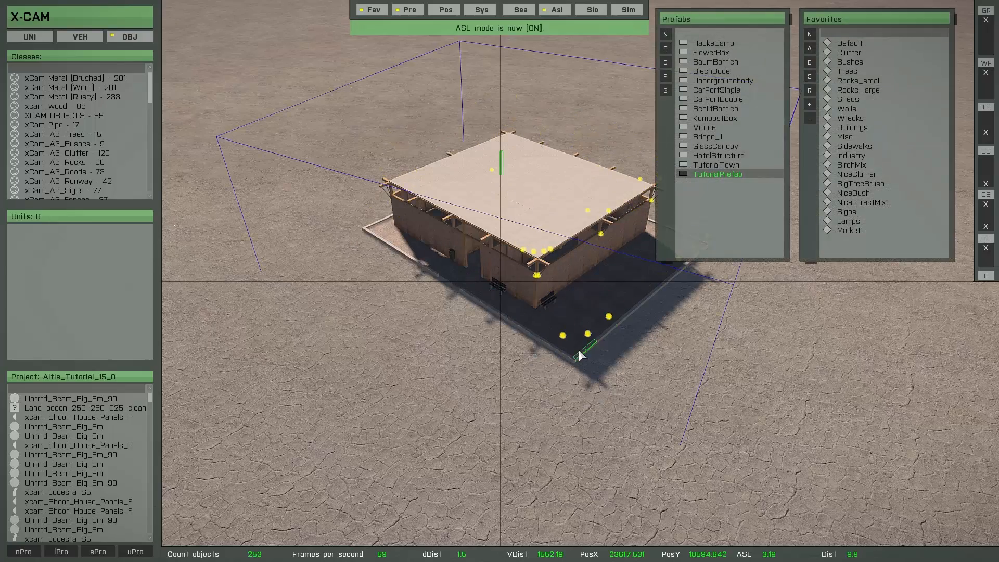
right_drag(578, 349, 530, 373)
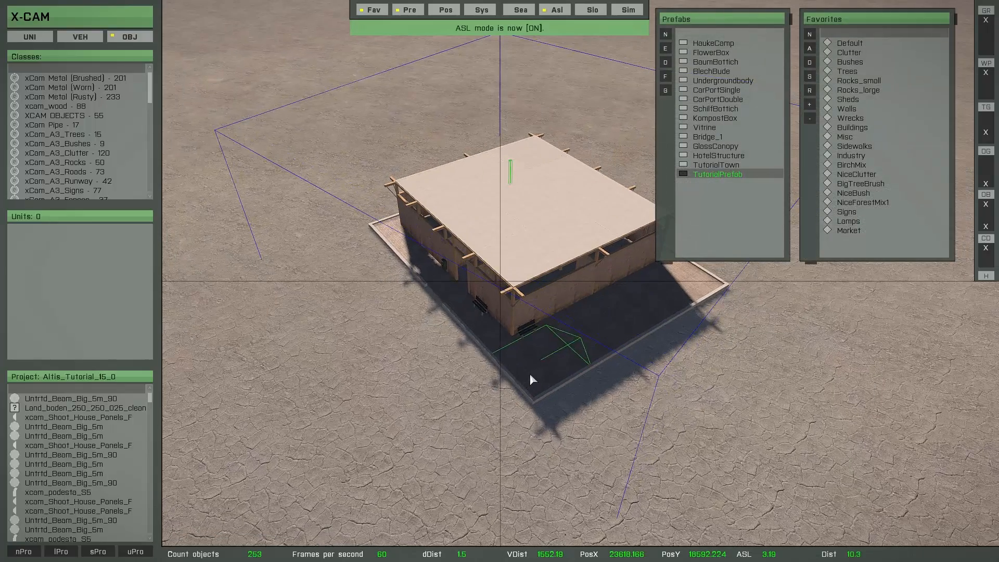
click(518, 258)
key(s)
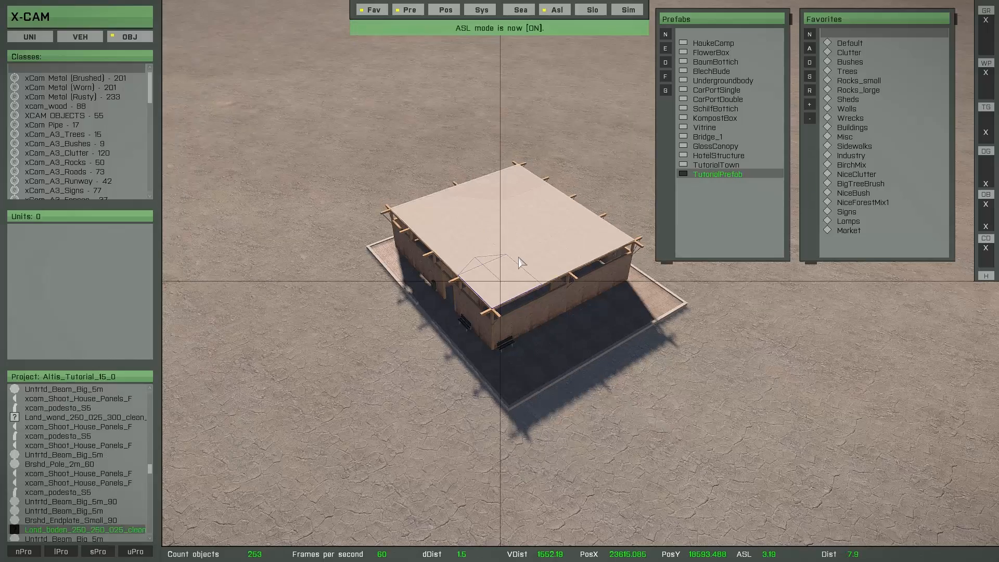
Box-select the placed prefab's objects and drag the roof plate away from the building.
drag(306, 89, 718, 429)
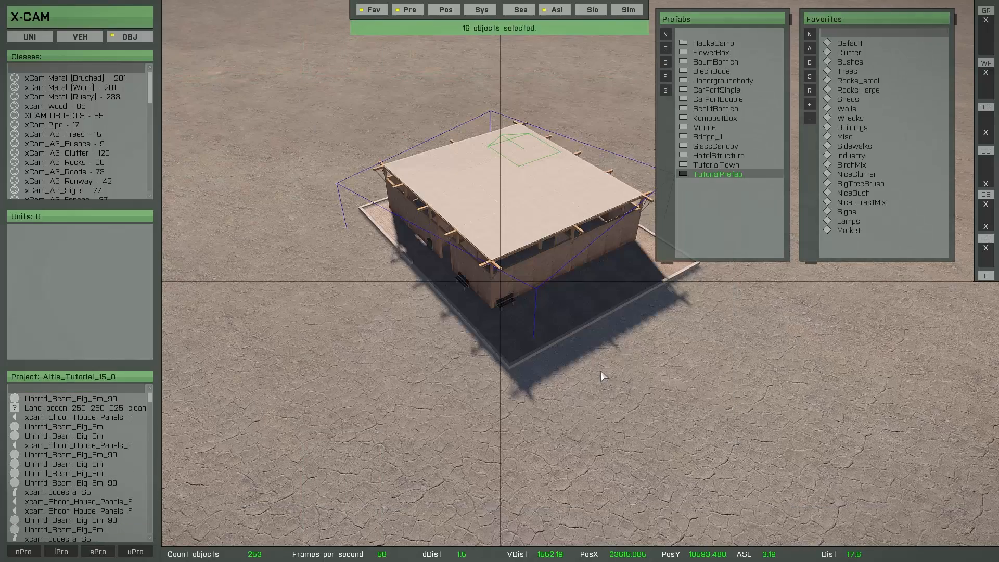
drag(589, 353, 386, 206)
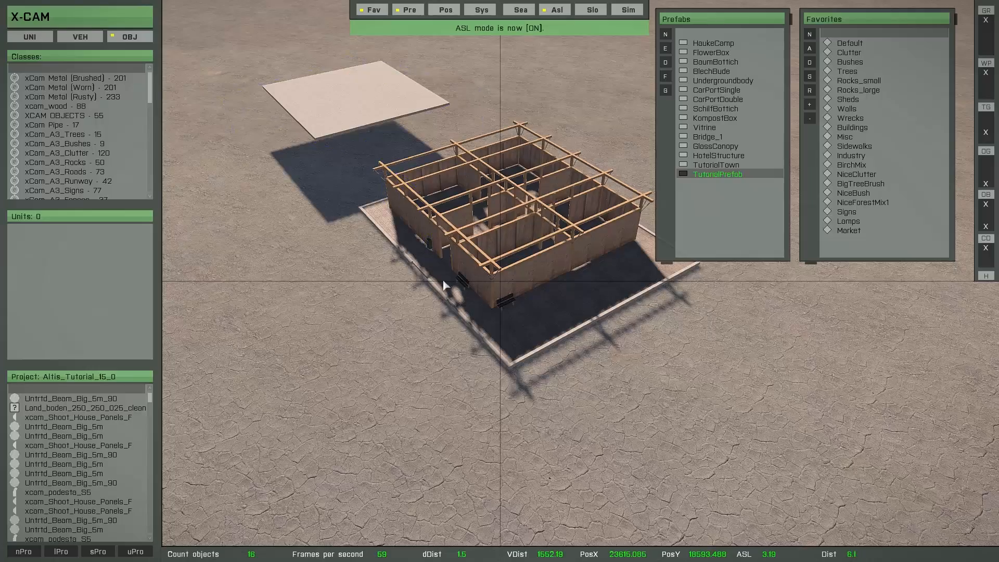
key(w)
right_drag(496, 377, 544, 397)
key(q)
key(a)
key(a)
key(w)
key(a)
key(w)
key(d)
key(a)
key(w)
key(s)
key(q)
key(w)
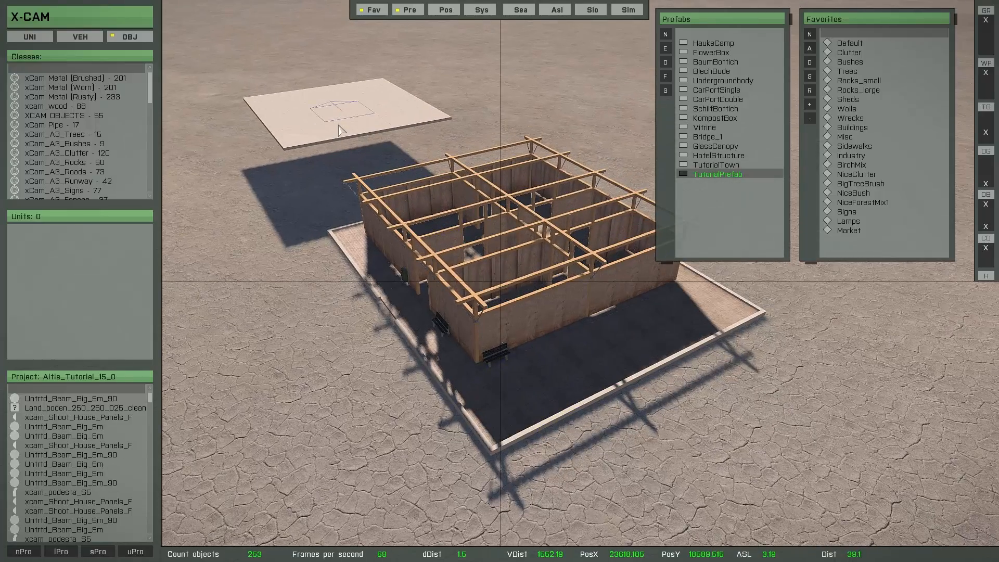
Select all objects and move the roof plate back onto the building.
key(ctrl+a)
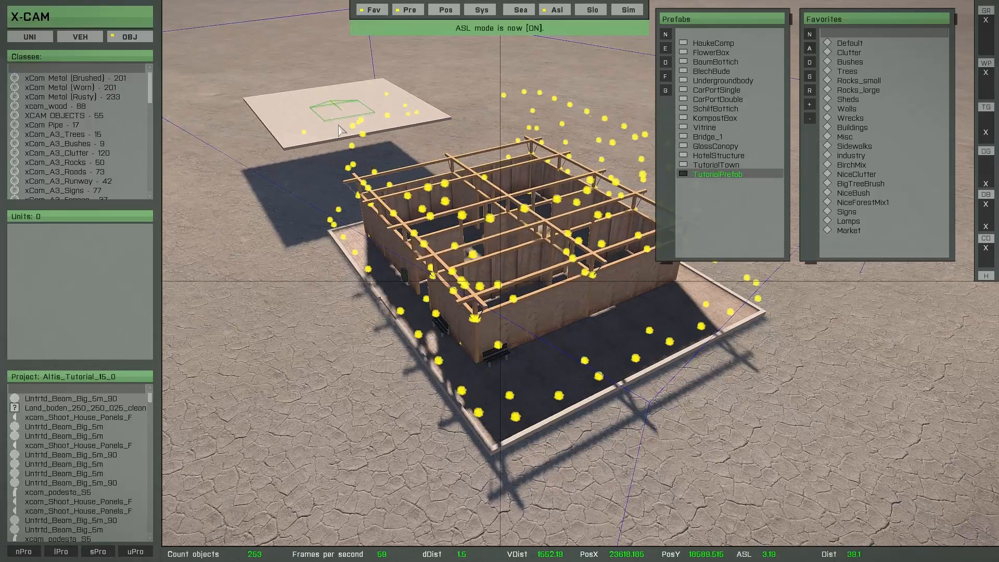
key(a)
right_drag(338, 125, 458, 208)
key(w)
key(s)
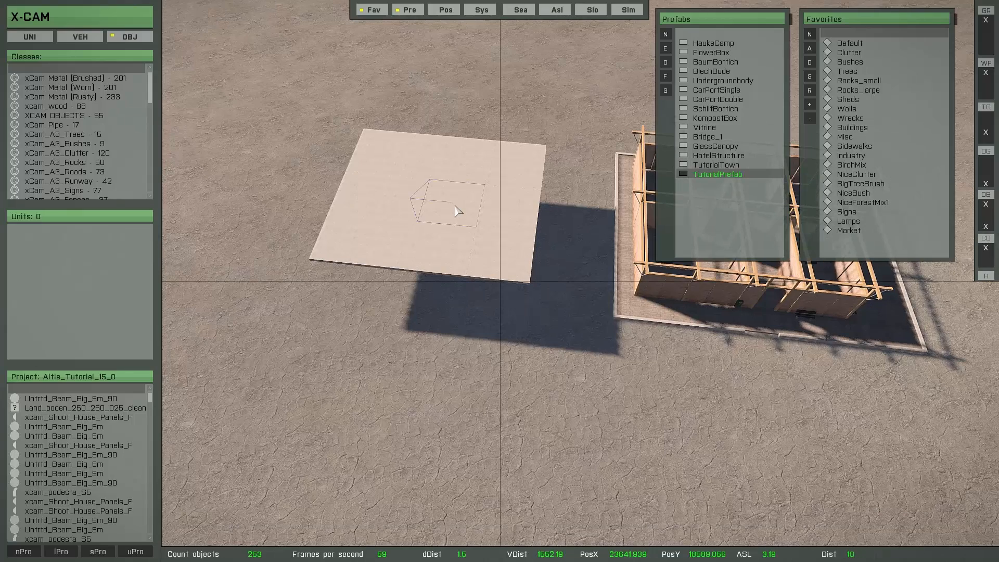
key(Return)
Select the placed TutorialPrefab building and open it for editing from the Prefabs list.
drag(272, 75, 588, 384)
key(shift+e)
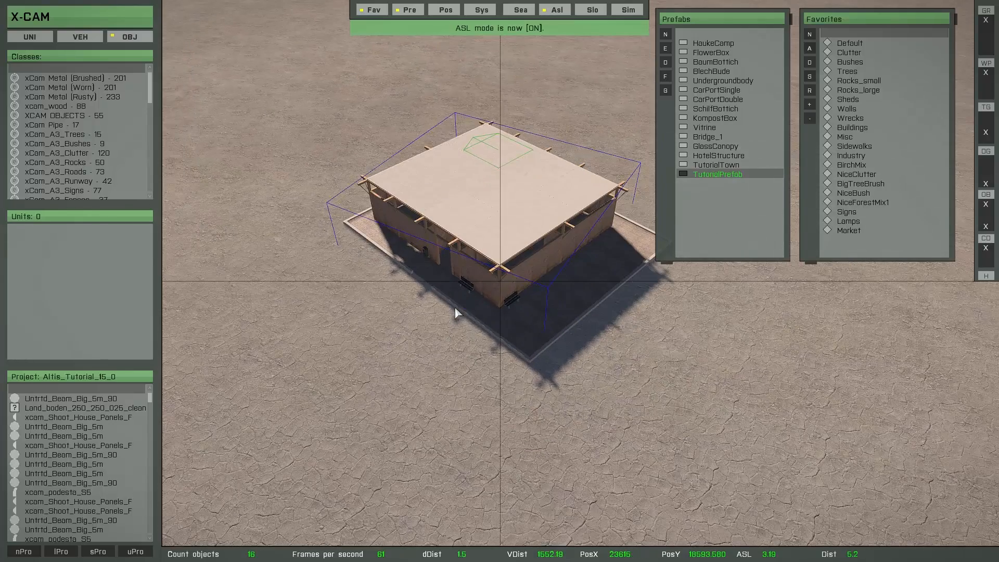
key(space)
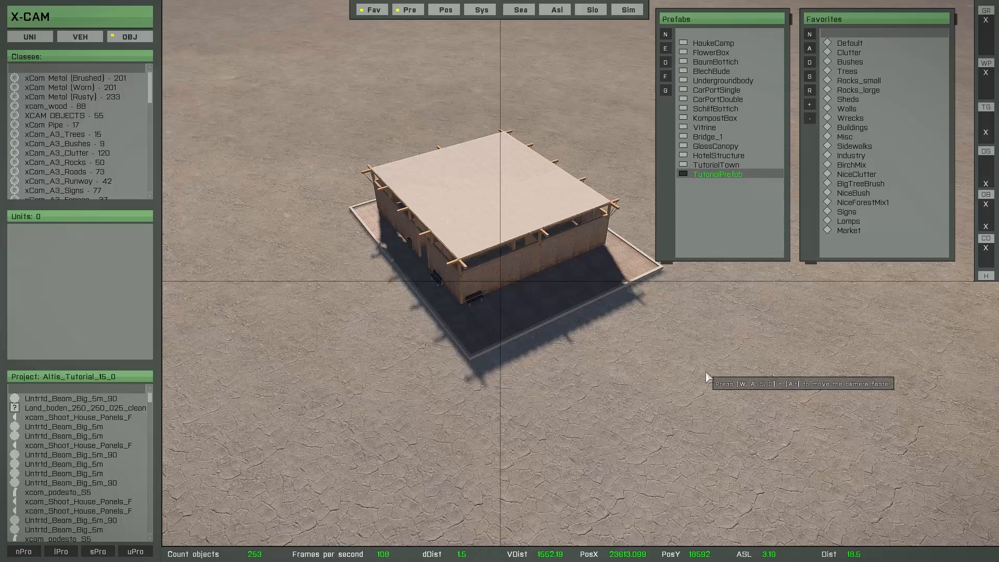
key(l)
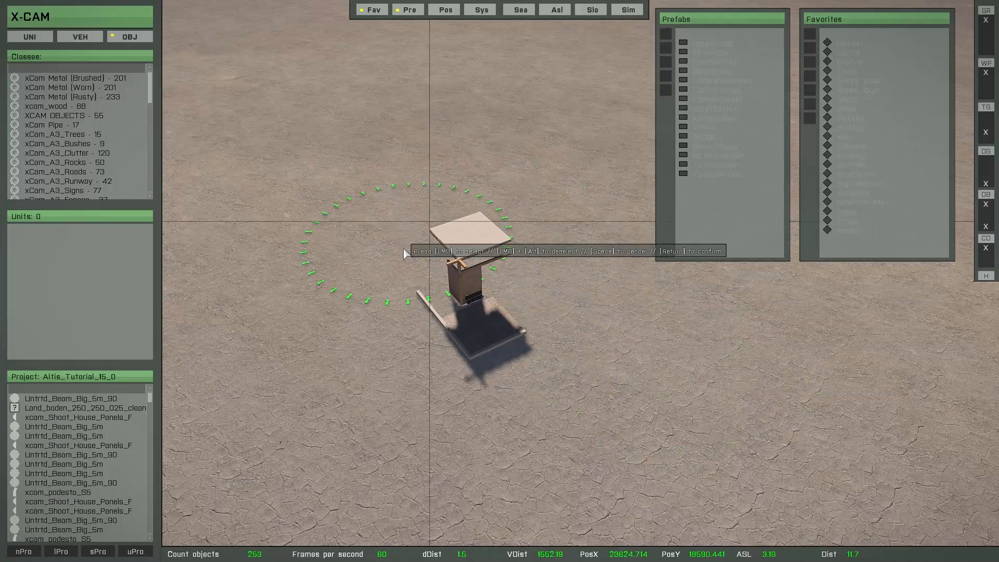
key(Return)
click(588, 235)
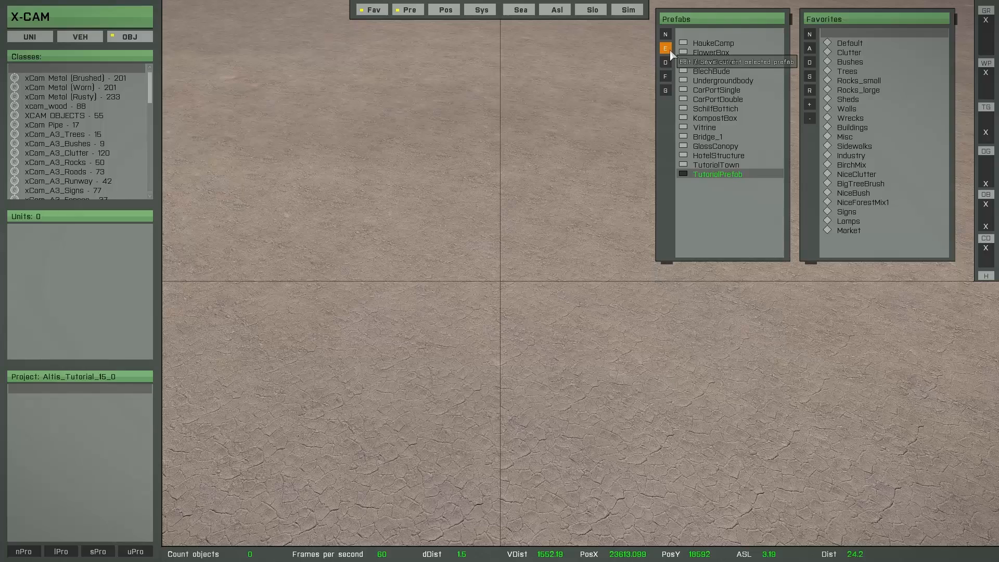
click(670, 54)
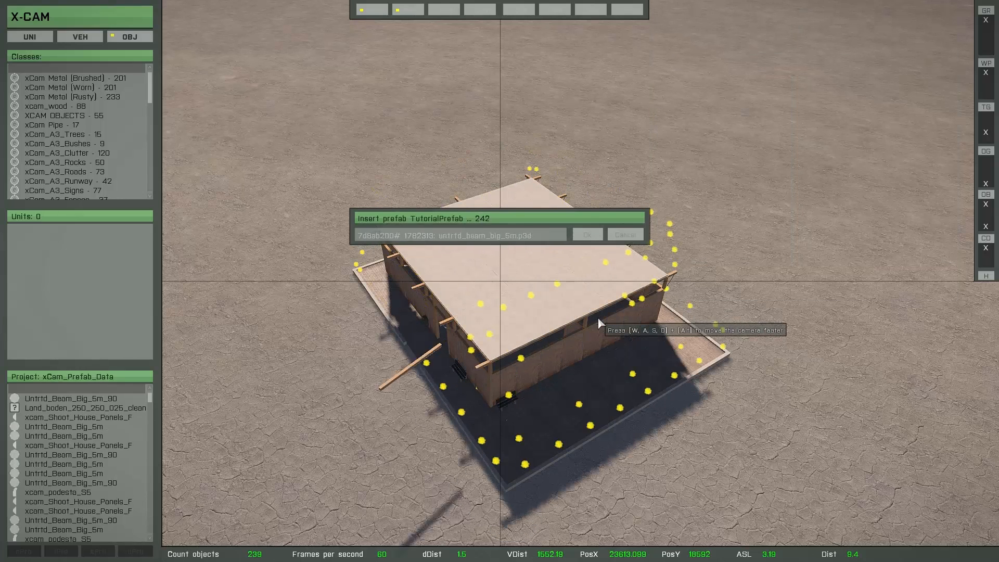
Add a Land_boden_250_250_025_cnc plate from the XCAM OBJECTS class on the ground near the building.
key(s)
key(d)
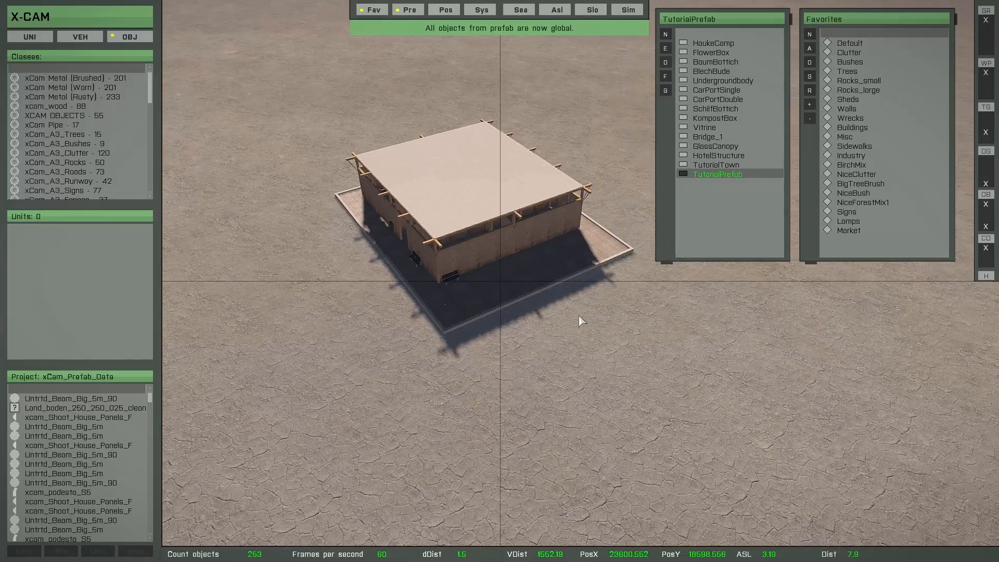
scroll(579, 316, up, 3)
mouse_move(577, 314)
right_down()
mouse_move(582, 300)
mouse_move(570, 318)
right_up()
key(s)
key(a)
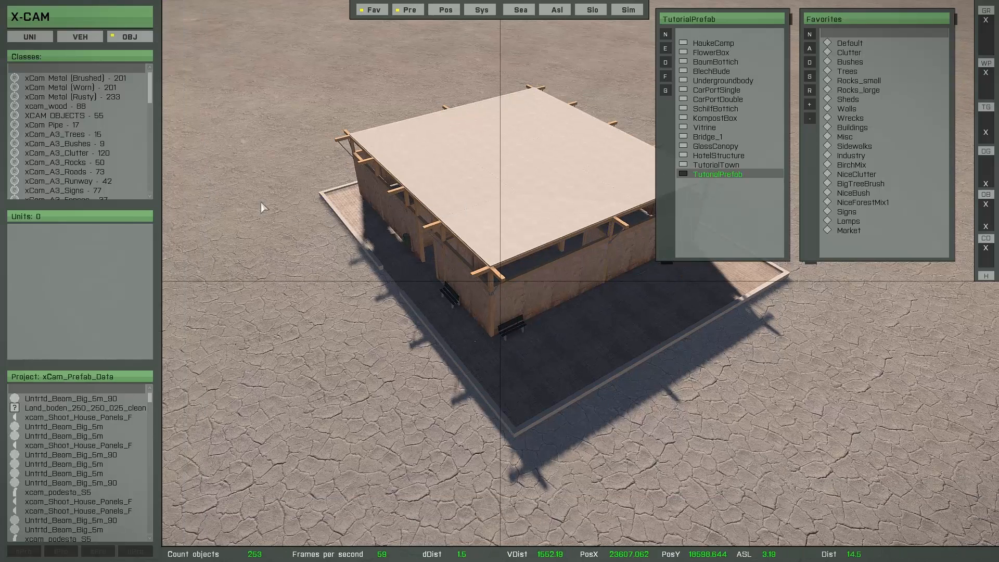
click(73, 116)
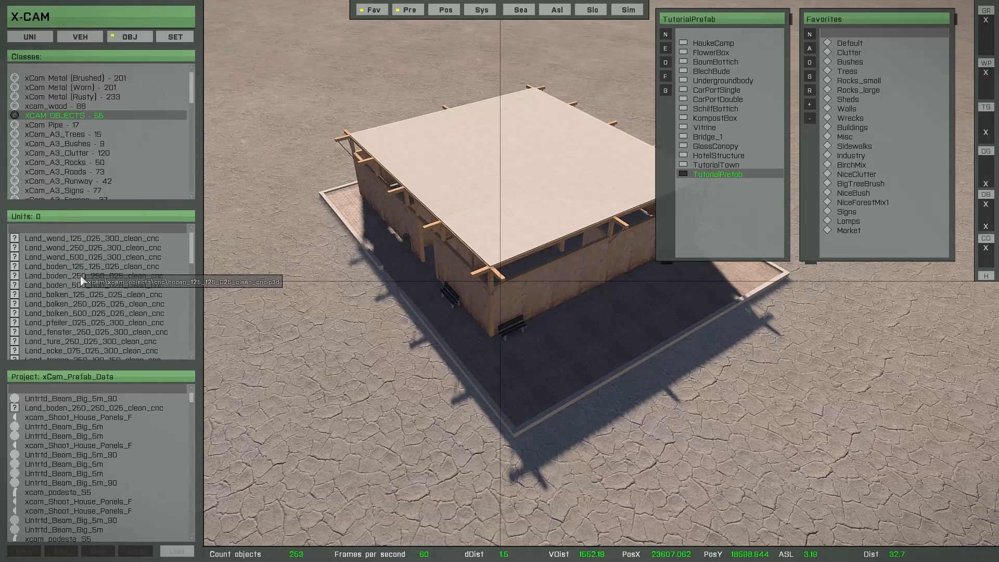
scroll(76, 287, down, 5)
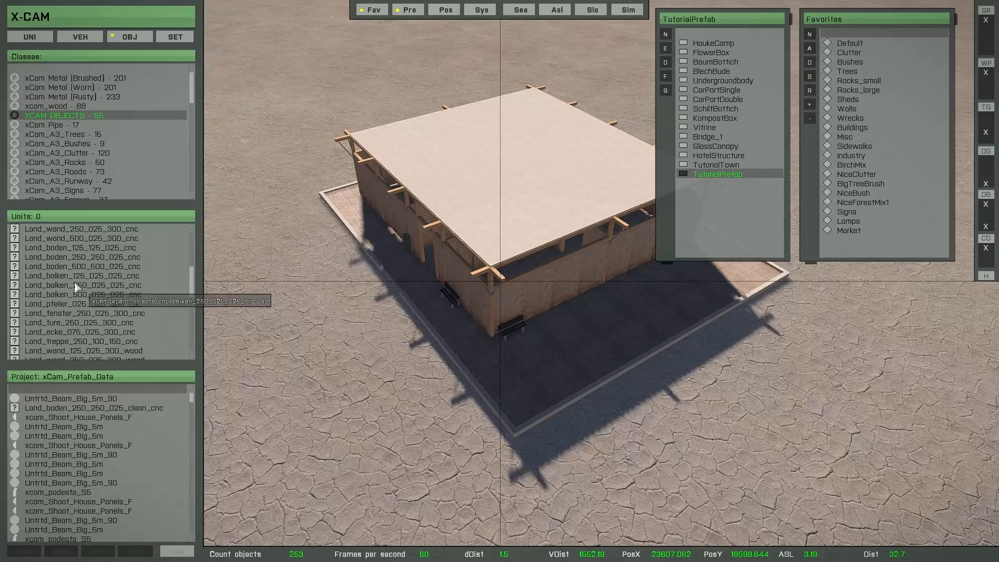
click(60, 257)
key(s)
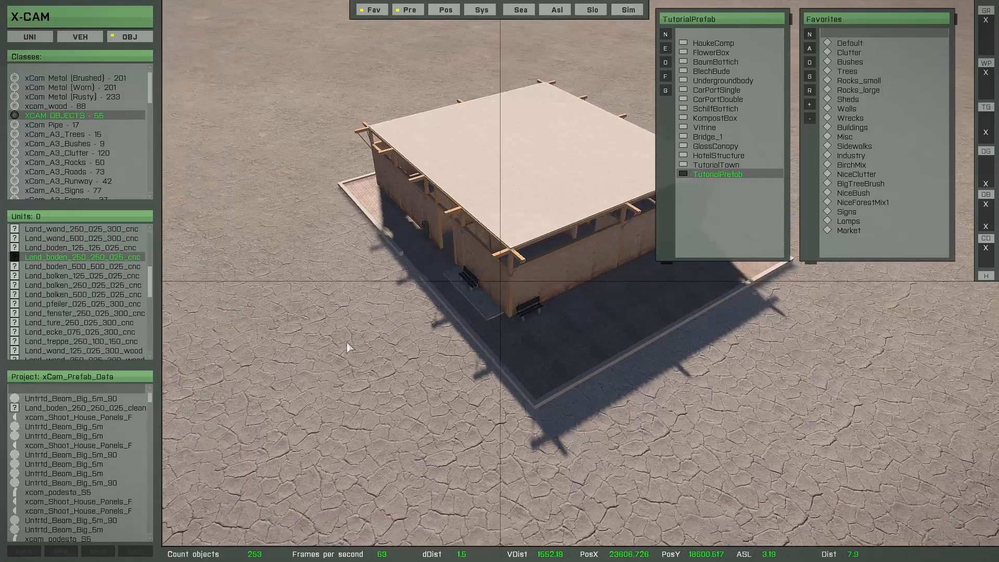
key(a)
right_drag(474, 374, 568, 393)
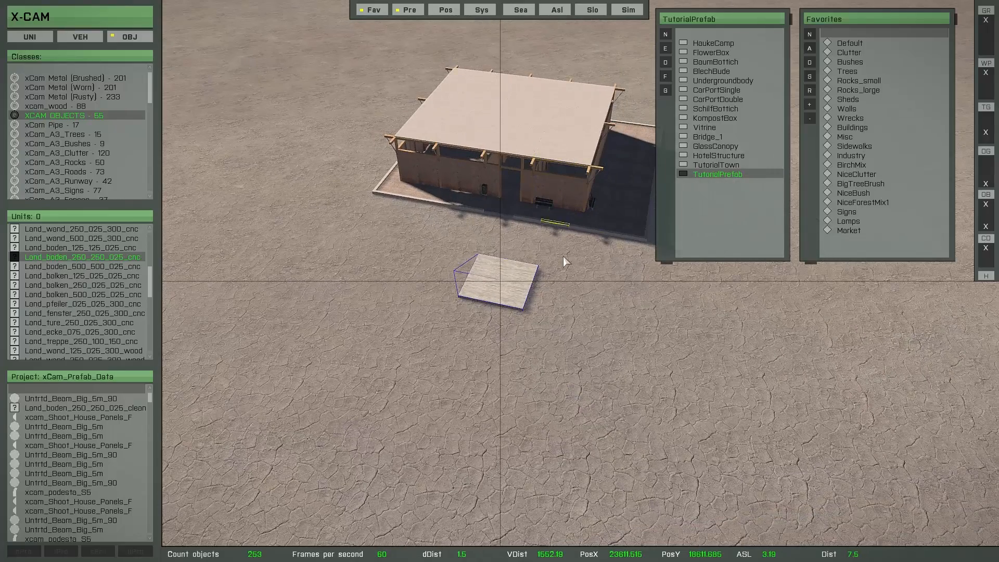
key(Insert)
right_drag(547, 310, 498, 195)
click(501, 191)
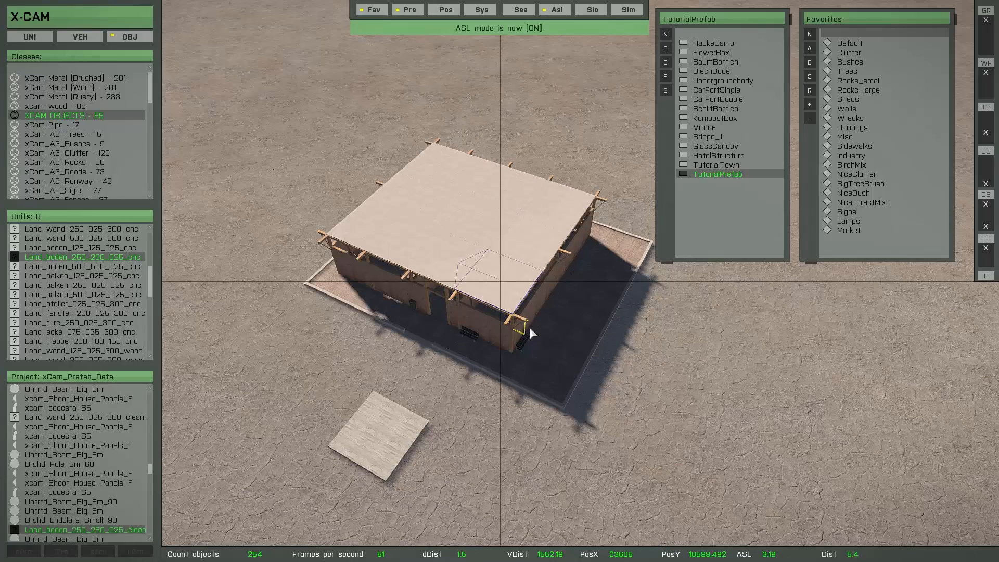
Select the building and replace its roof plate with the Land_boden_250_250_025_cnc object type.
drag(284, 58, 622, 326)
mouse_move(495, 261)
mouse_down()
mouse_move(514, 292)
mouse_move(494, 261)
mouse_up()
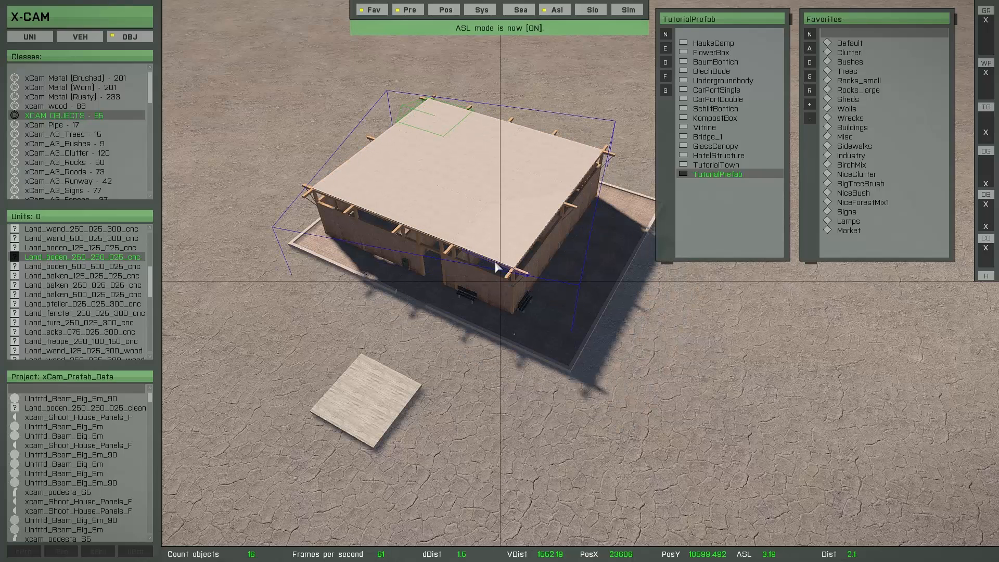
click(364, 402)
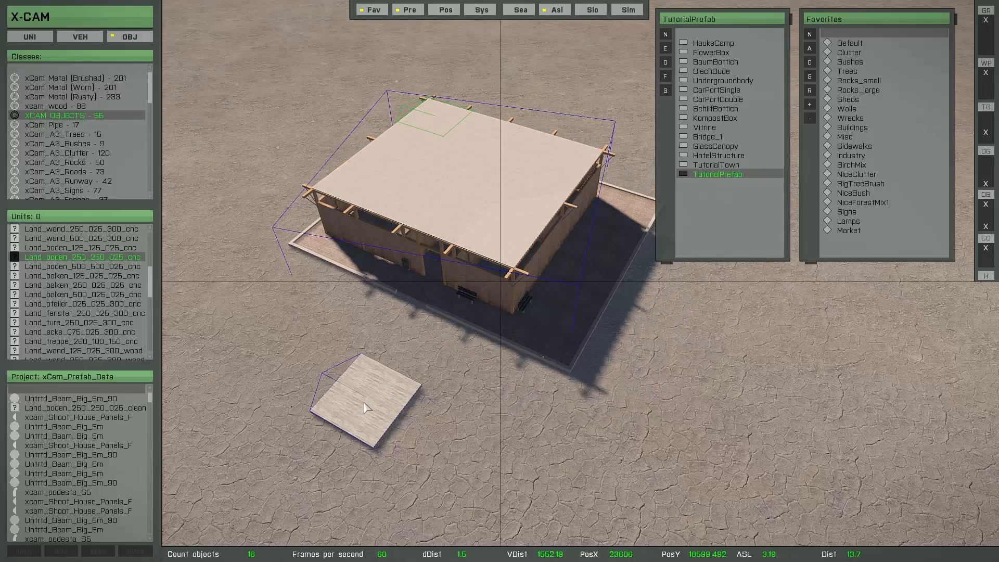
key(r)
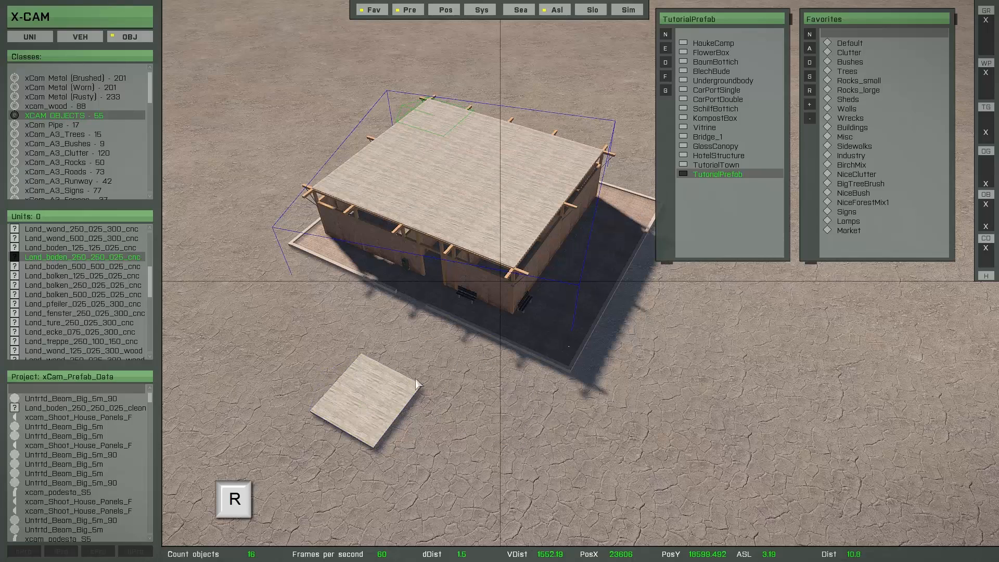
click(441, 444)
Delete the loose floor plate lying beside the building.
click(368, 403)
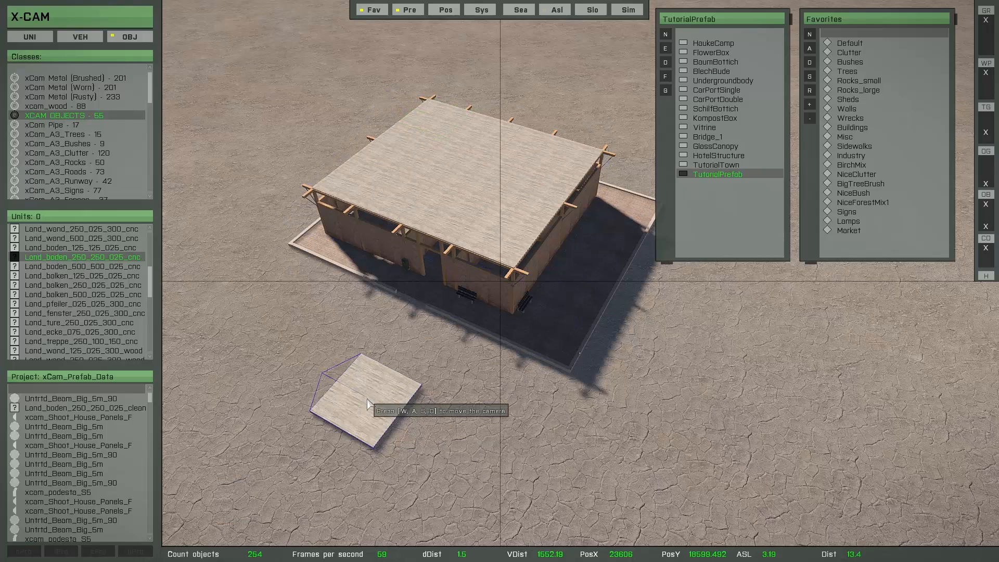
key(Delete)
key(d)
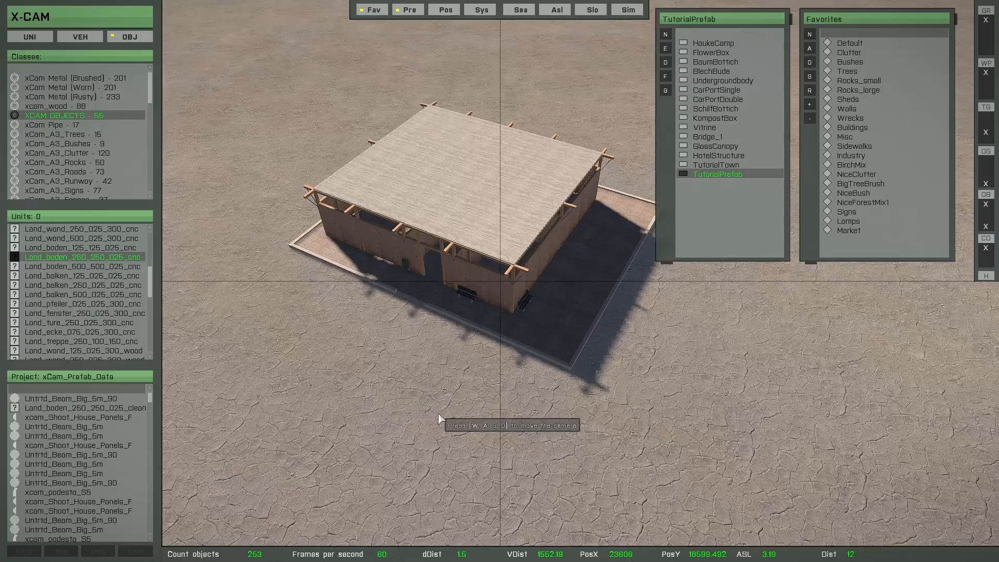
right_drag(440, 417, 401, 409)
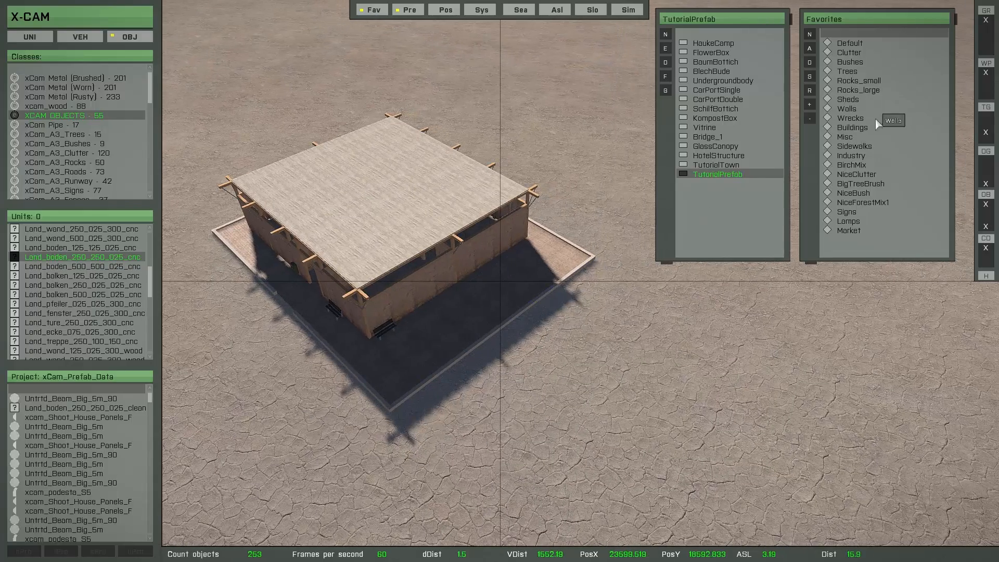
Open the Misc favorites, pick xcom_GarbageBin_01_F and start placing it in front of the building.
click(848, 139)
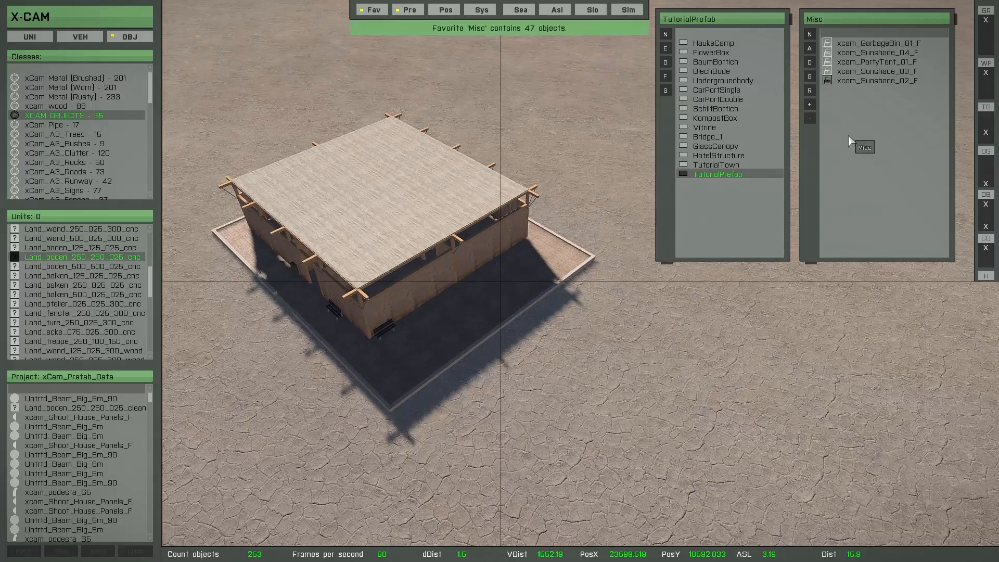
click(858, 44)
key(b)
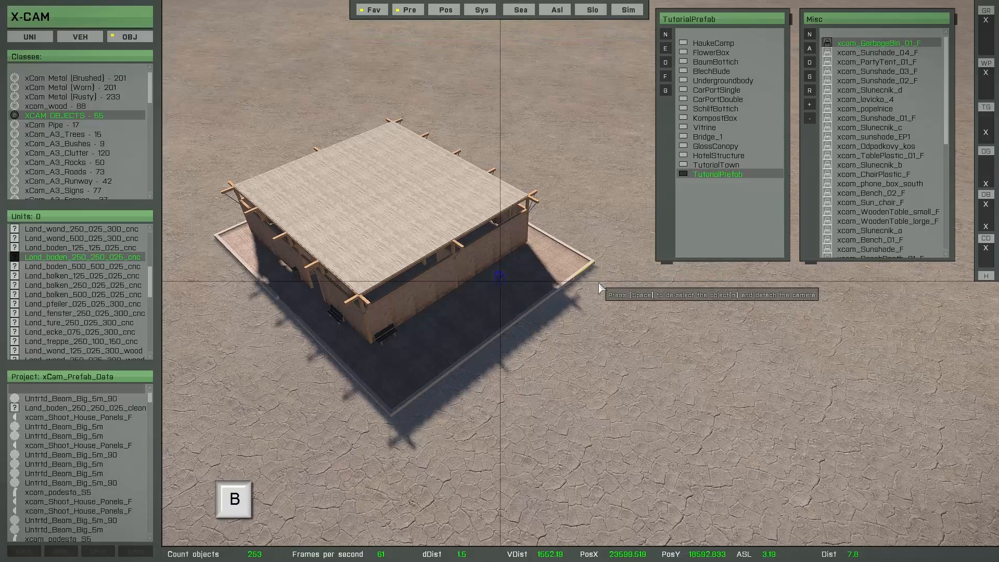
key(d)
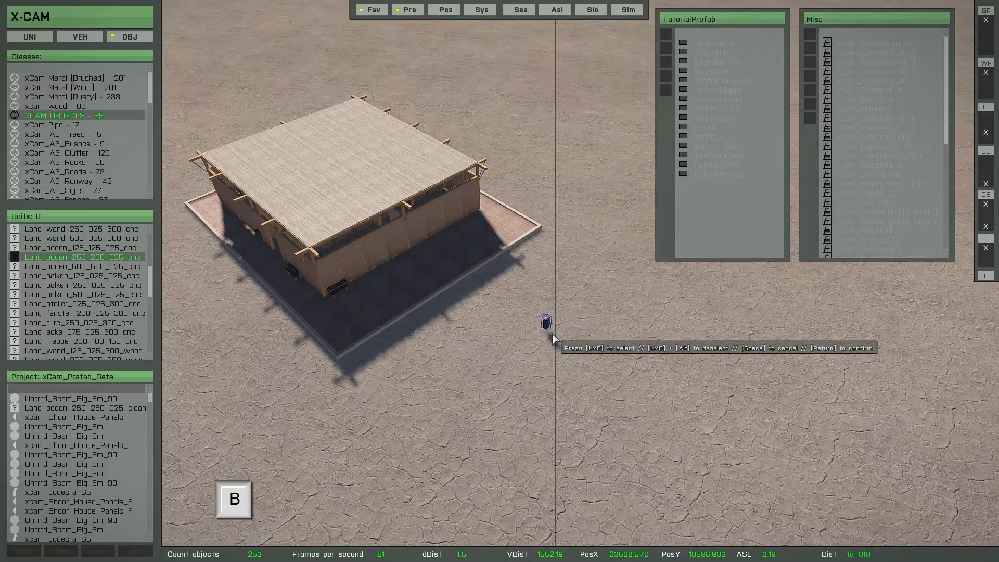
scroll(548, 334, up, 4)
key(d)
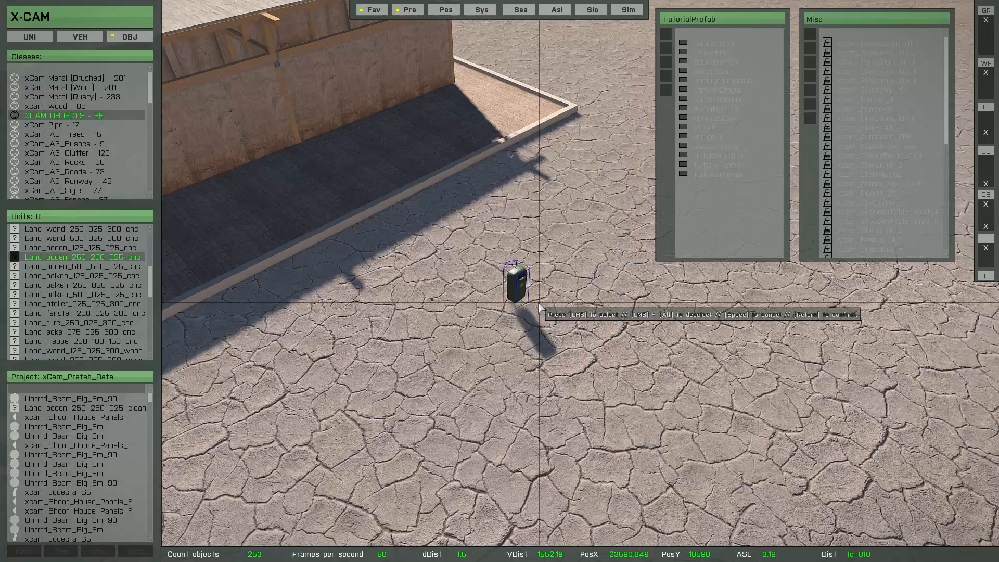
Cycle through the Misc objects and place an oval table on the building's floor slab.
key(Down)
key(Down)
key(Down)
key(Down)
key(Down)
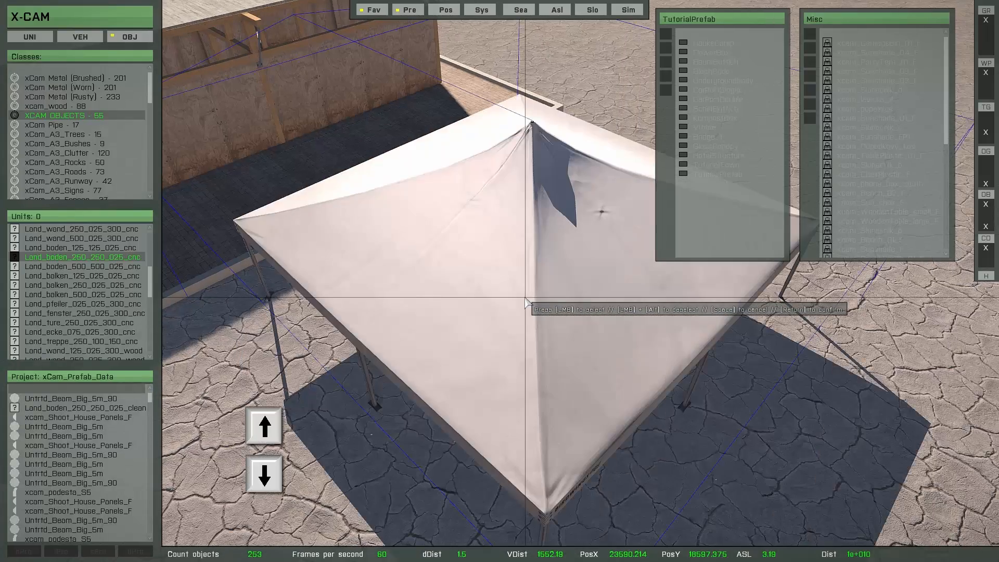
key(Down)
key(Down)
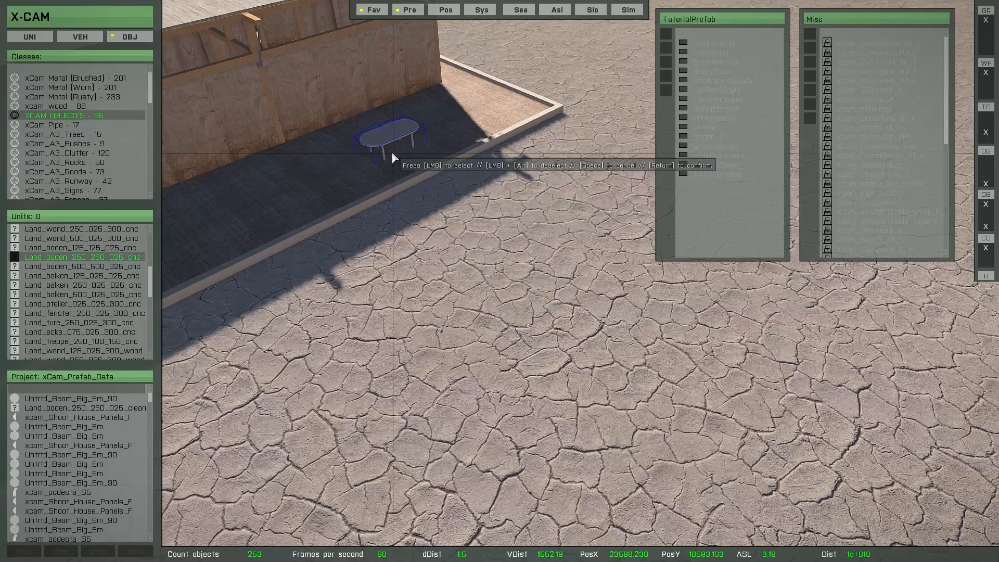
click(392, 151)
Cycle the placed object to the green sunshade umbrella and place it over the oval table.
key(Up)
key(Up)
key(Up)
key(Up)
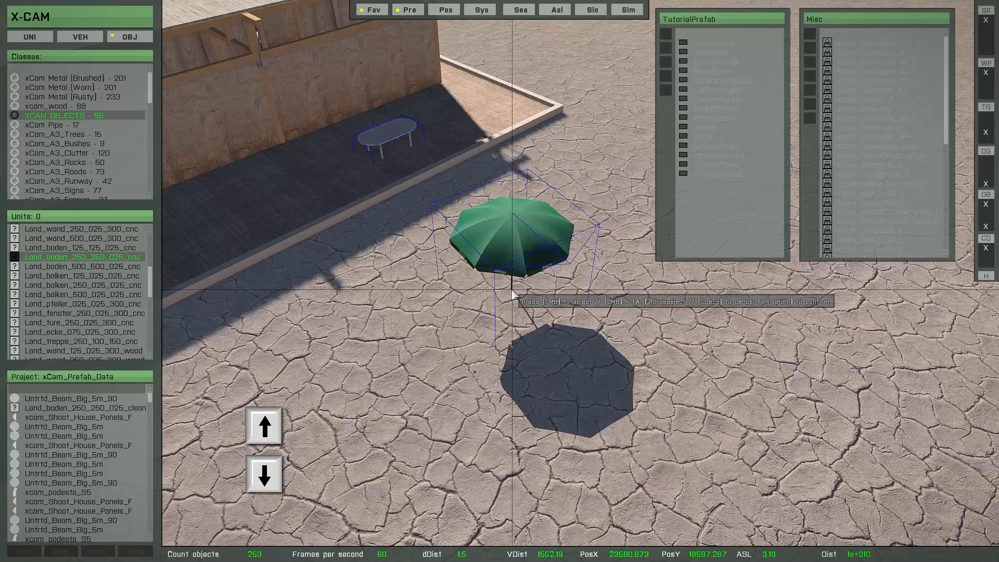
key(Down)
key(w)
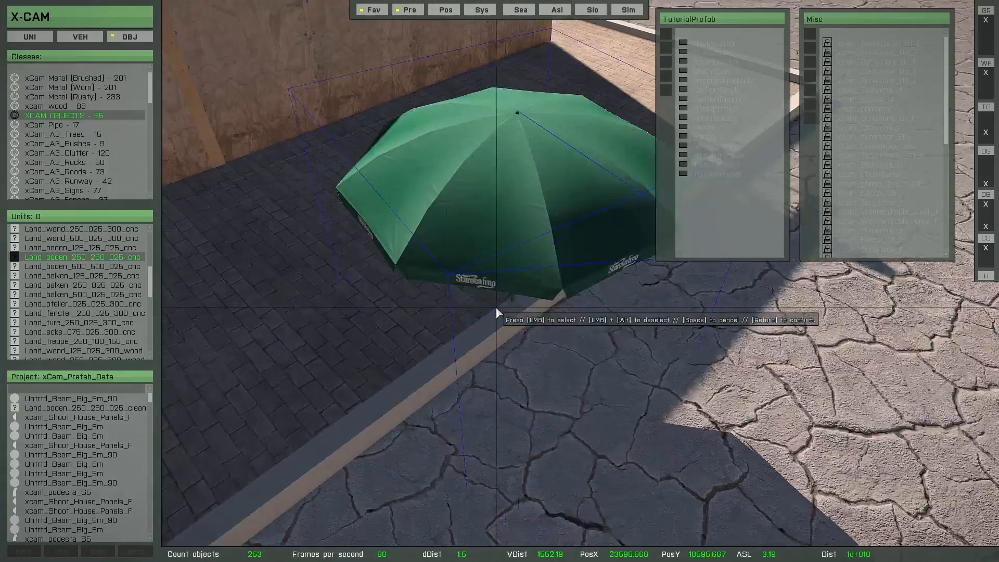
right_drag(496, 306, 507, 227)
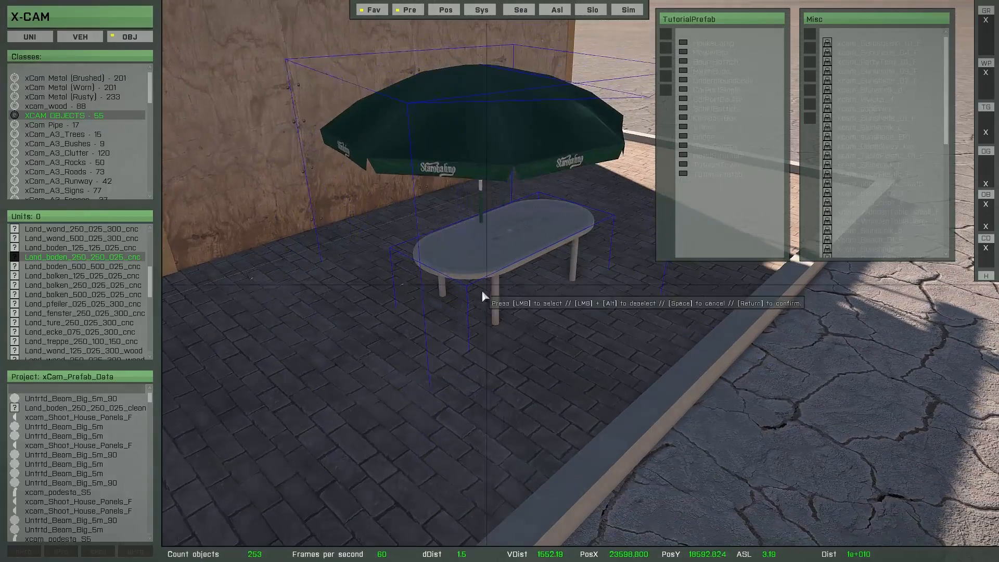
click(510, 299)
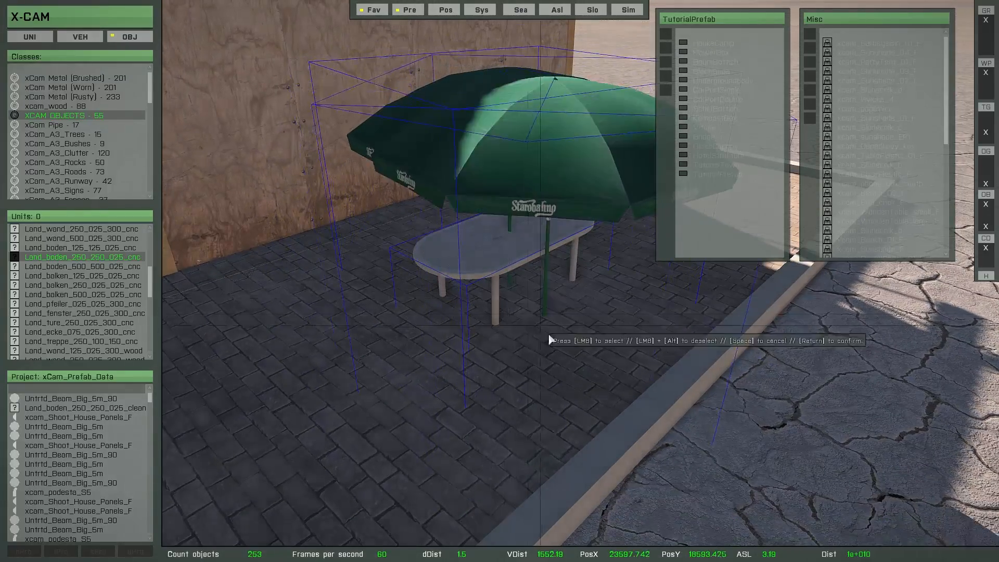
Cycle the placed object to the plastic chair and place one chair beside the table.
key(s)
key(d)
scroll(540, 315, down, 4)
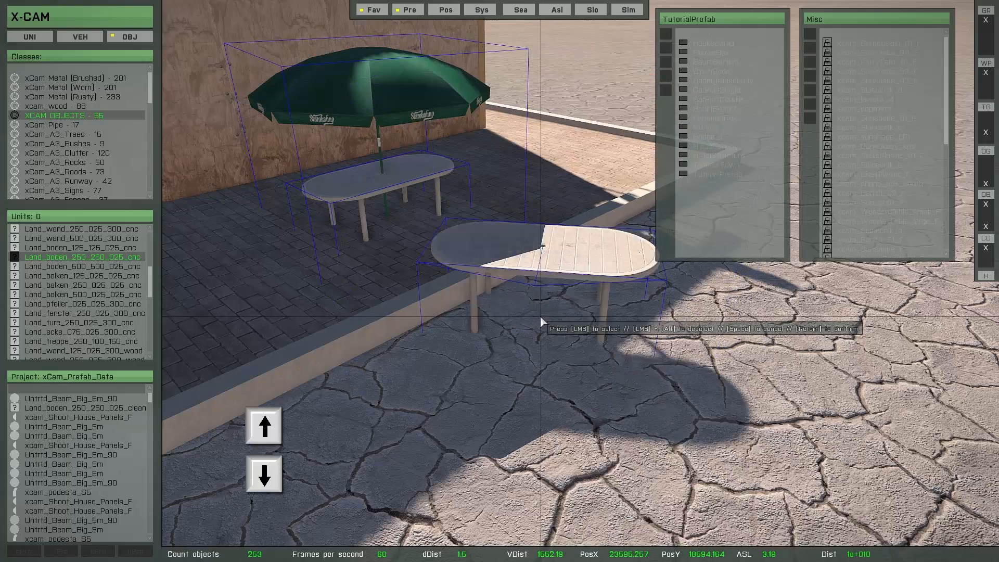
key(Up)
key(Up)
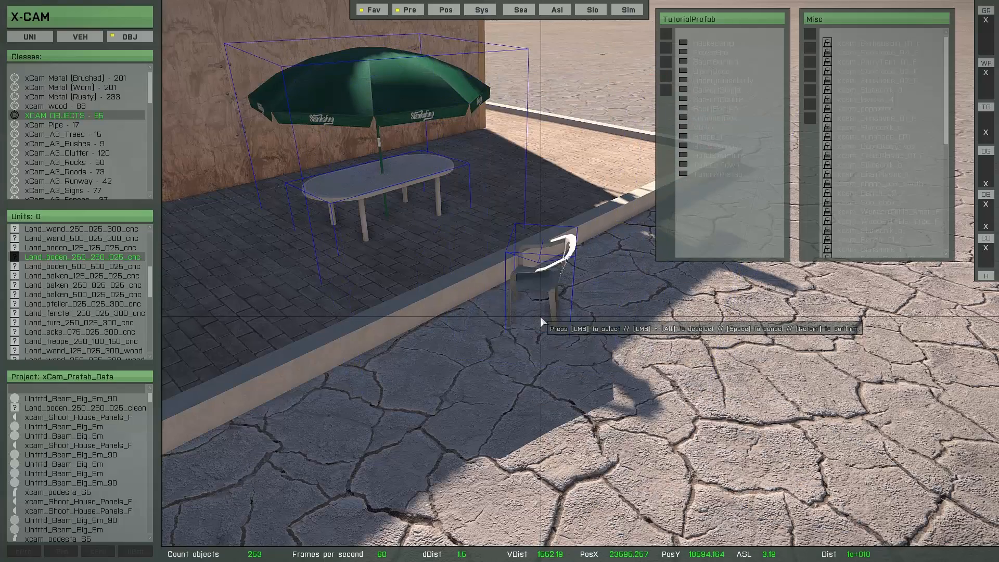
key(d)
right_drag(540, 316, 339, 374)
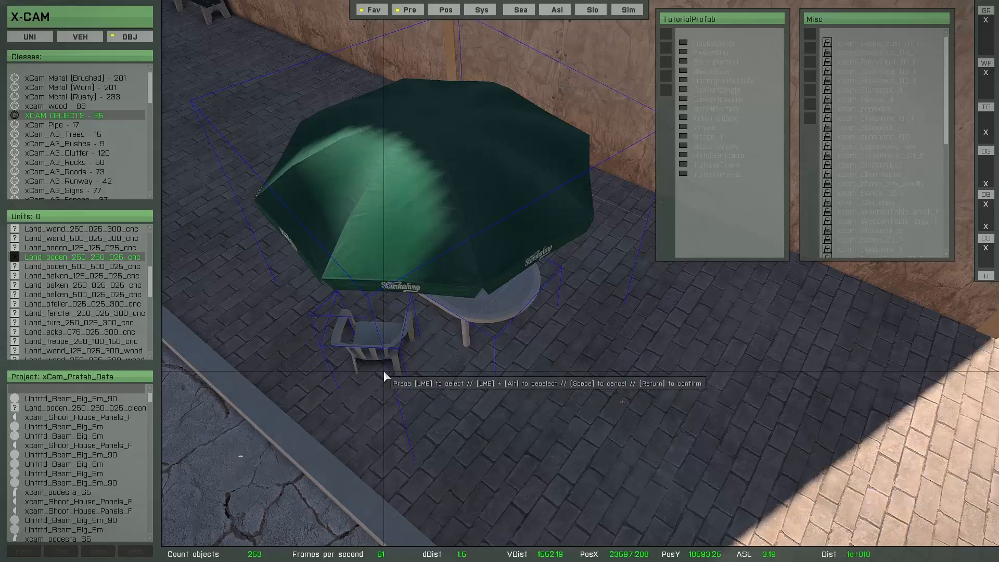
click(383, 370)
Place three more plastic chairs around the table and confirm the placements.
key(s)
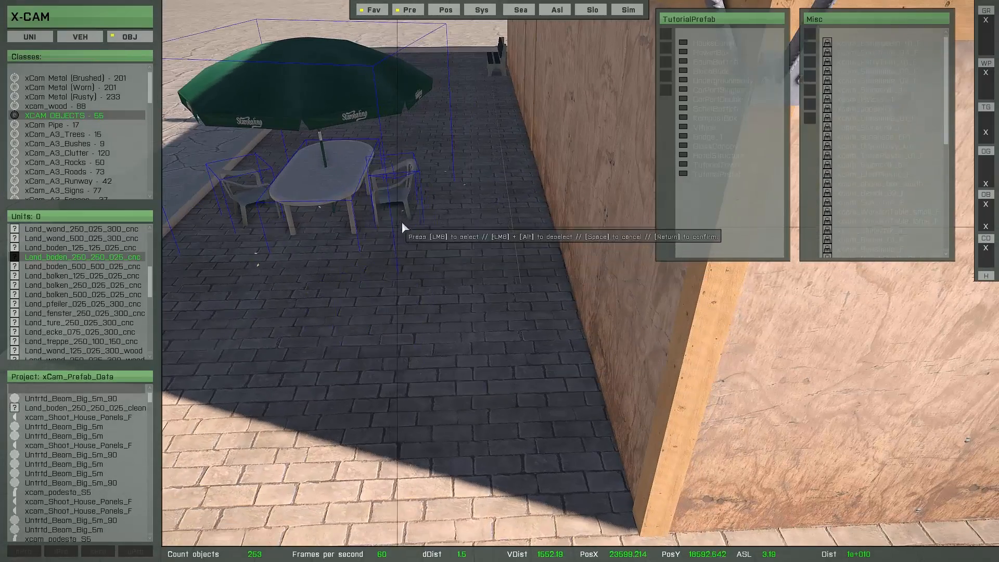
click(403, 221)
click(310, 281)
key(a)
right_drag(310, 281, 629, 308)
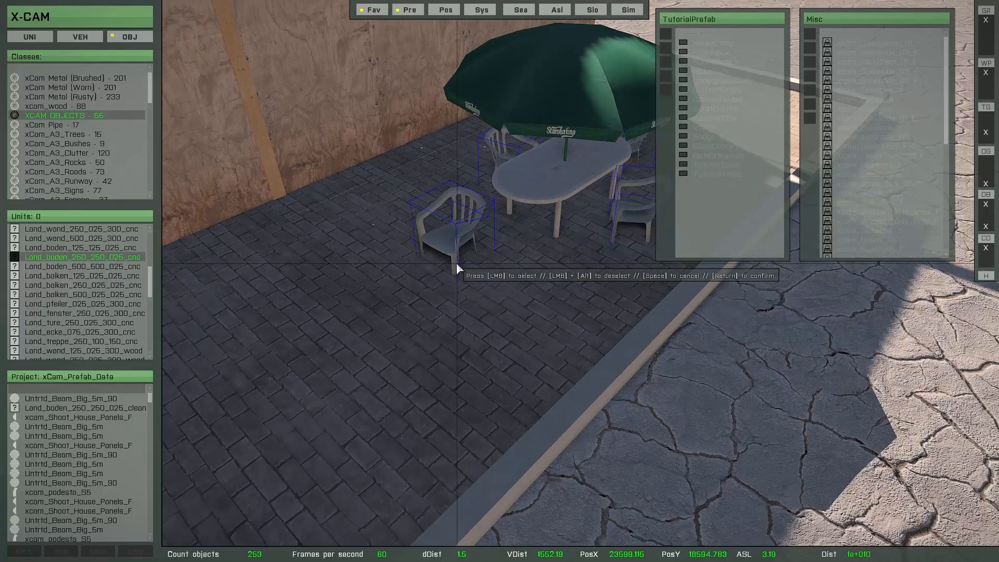
scroll(457, 264, up, 10)
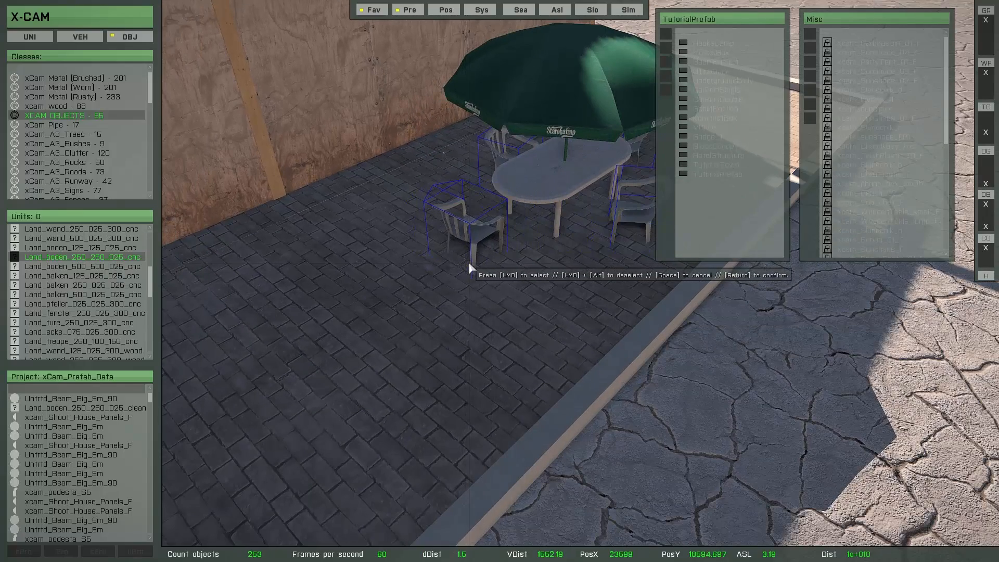
click(469, 261)
key(Return)
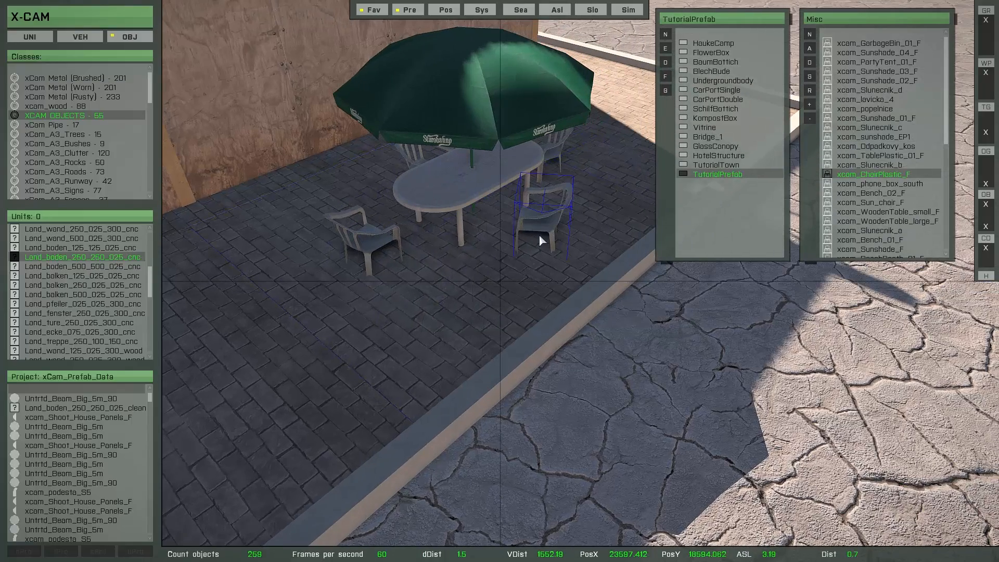
Select the chair together with the table and umbrella, and copy the seating group.
click(540, 238)
right_drag(549, 248, 510, 249)
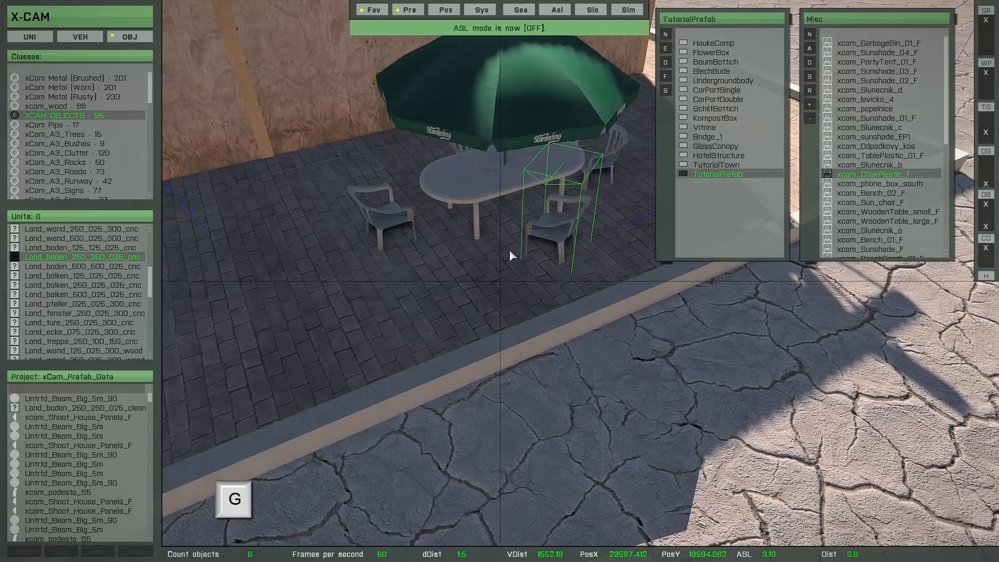
ctrl+drag(538, 293, 517, 219)
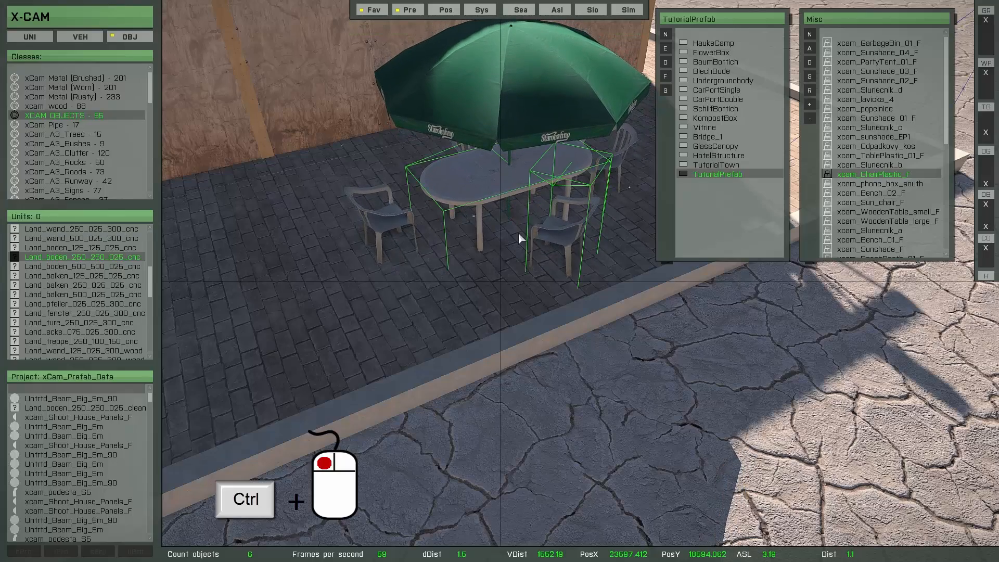
scroll(520, 239, down, 5)
key(c)
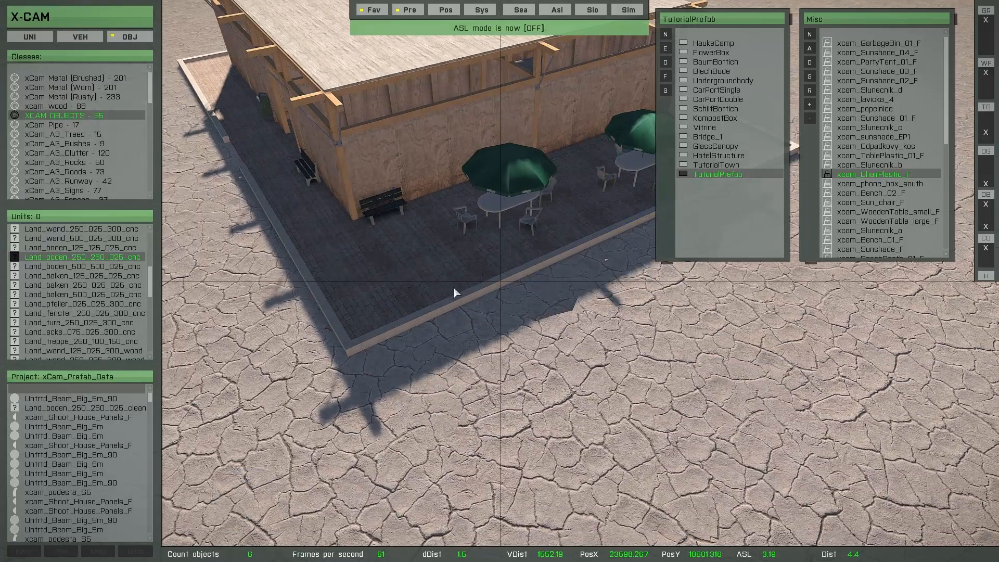
Raise and reposition the selected seating group, then cancel the move.
key(Page_Up)
key(Page_Up)
key(Page_Up)
key(Page_Up)
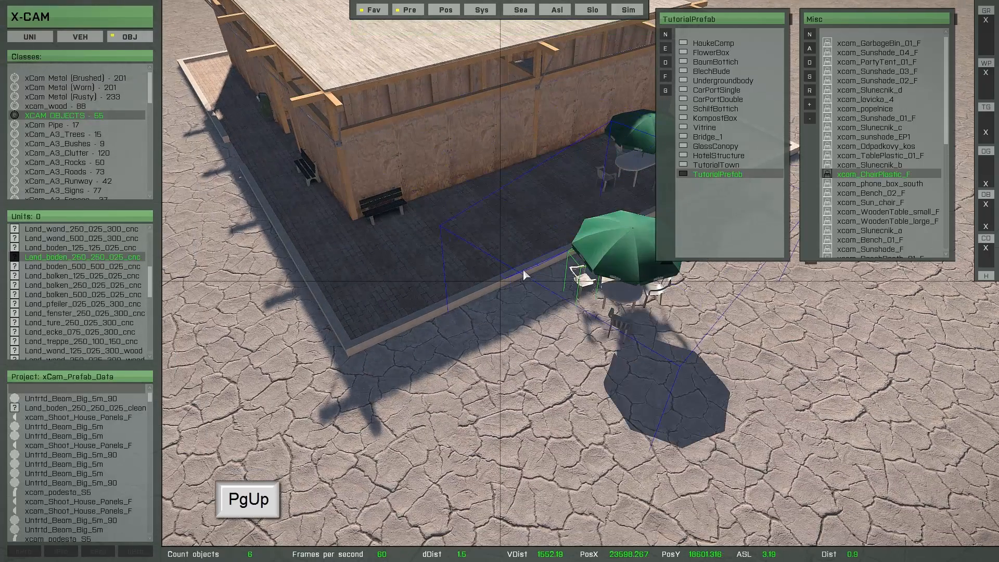
drag(539, 312, 480, 208)
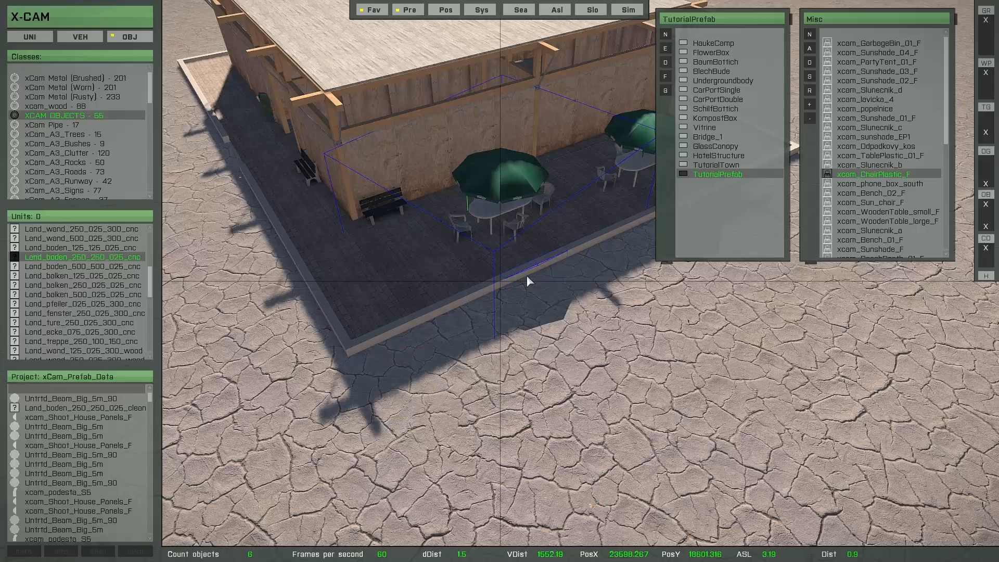
key(space)
Save the edited TutorialPrefab.
key(w)
right_drag(526, 275, 488, 320)
key(s)
key(q)
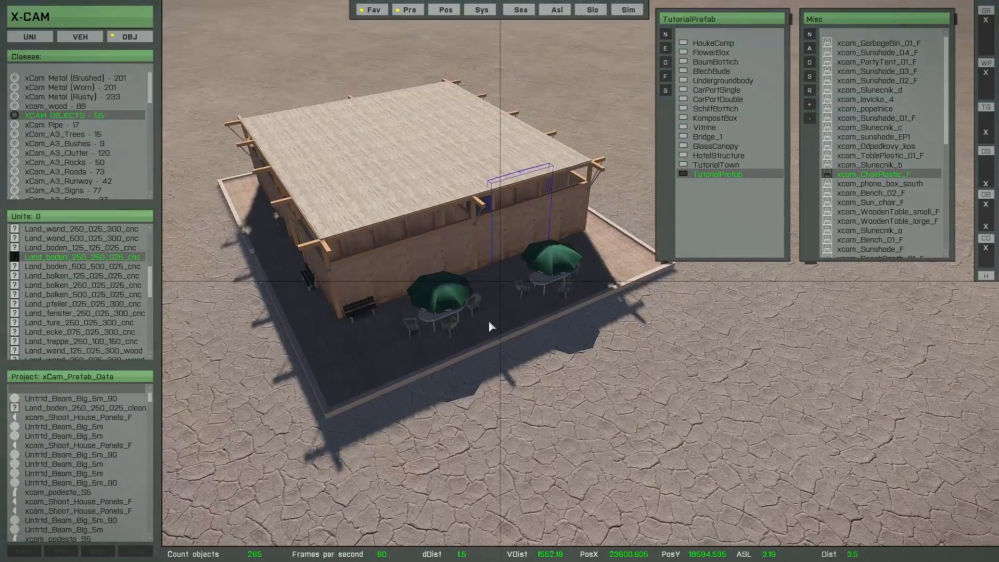
key(s)
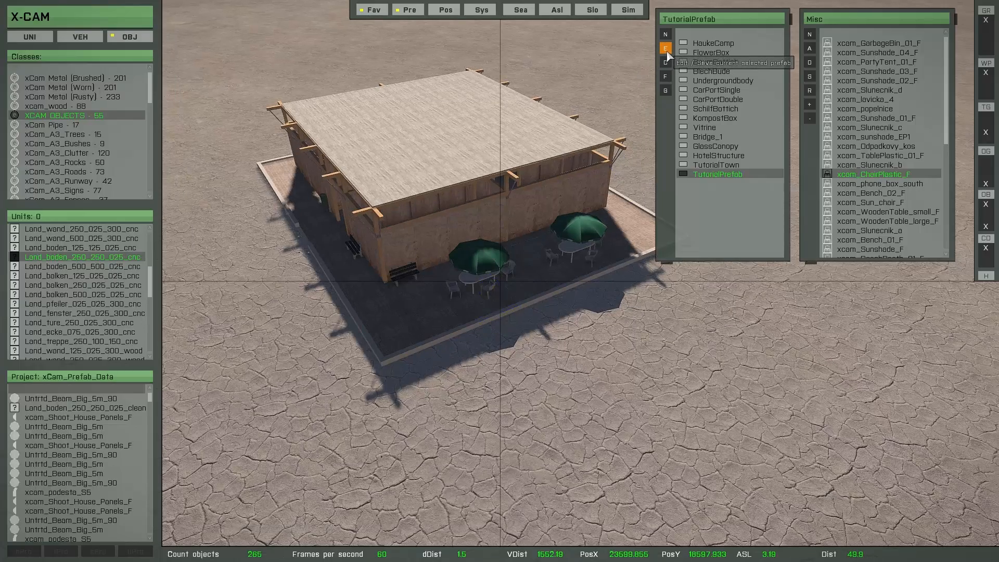
click(666, 50)
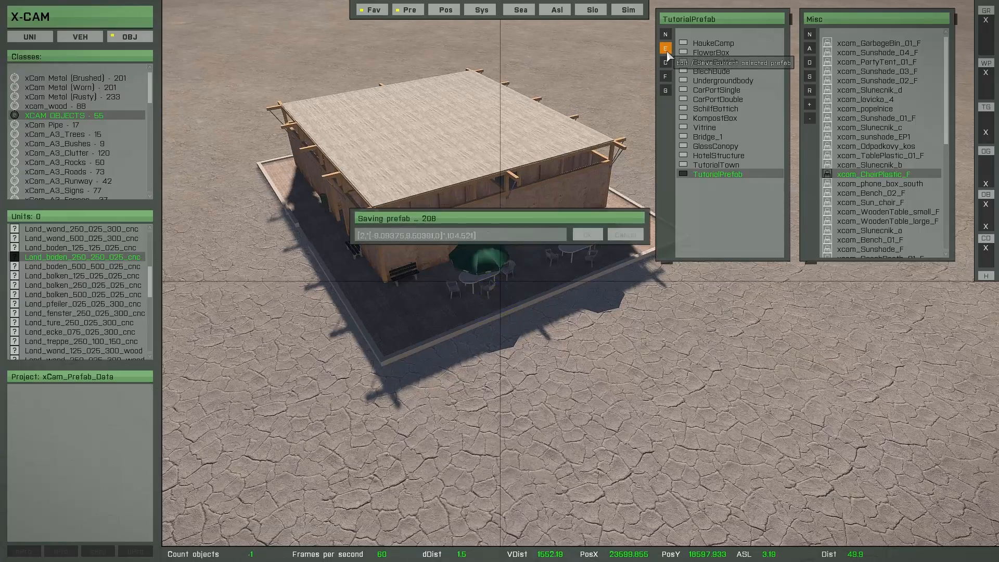
key(s)
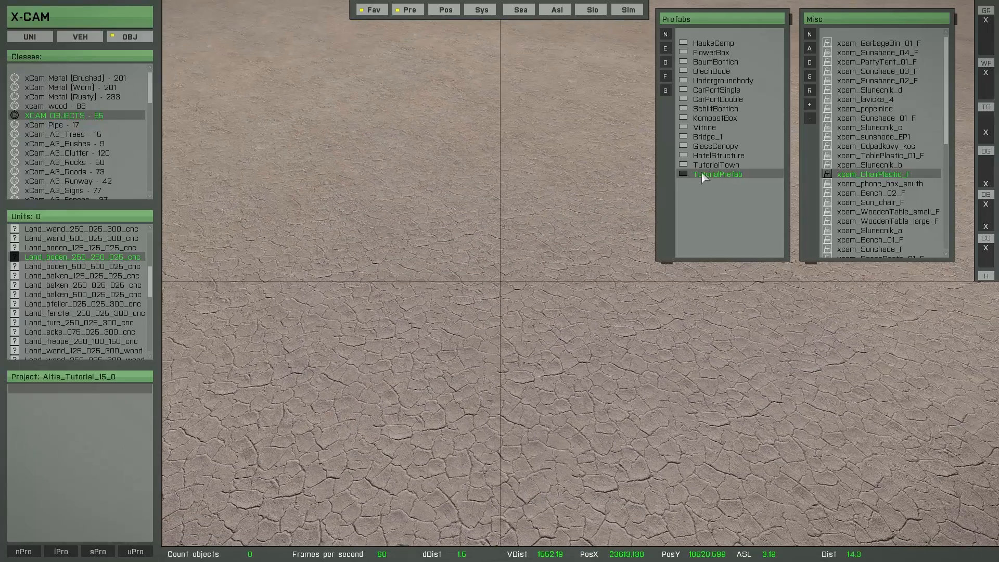
Insert the TutorialPrefab into the project and inspect it around the building.
double_click(701, 174)
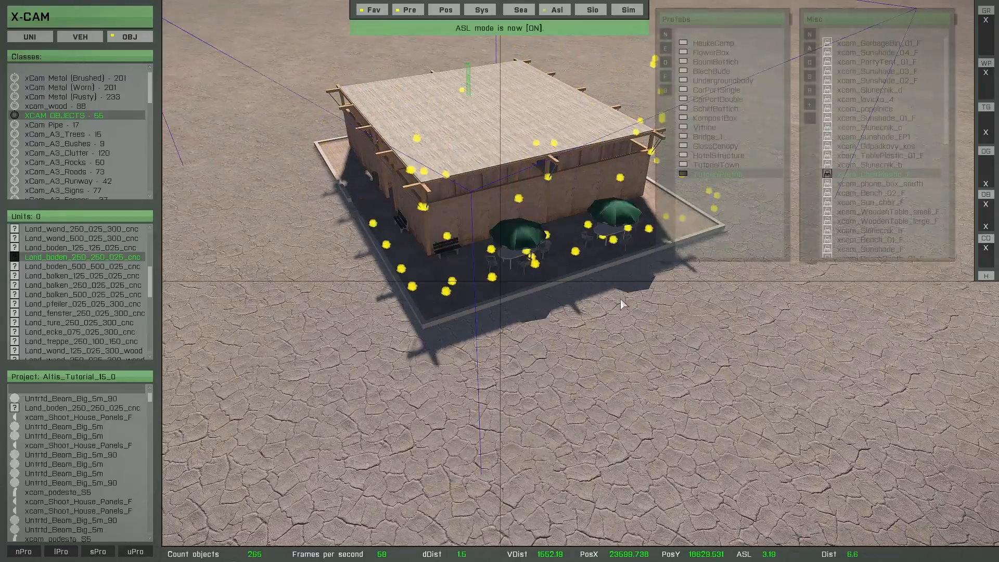
key(d)
right_drag(620, 298, 363, 304)
key(w)
key(s)
key(d)
key(w)
key(s)
key(q)
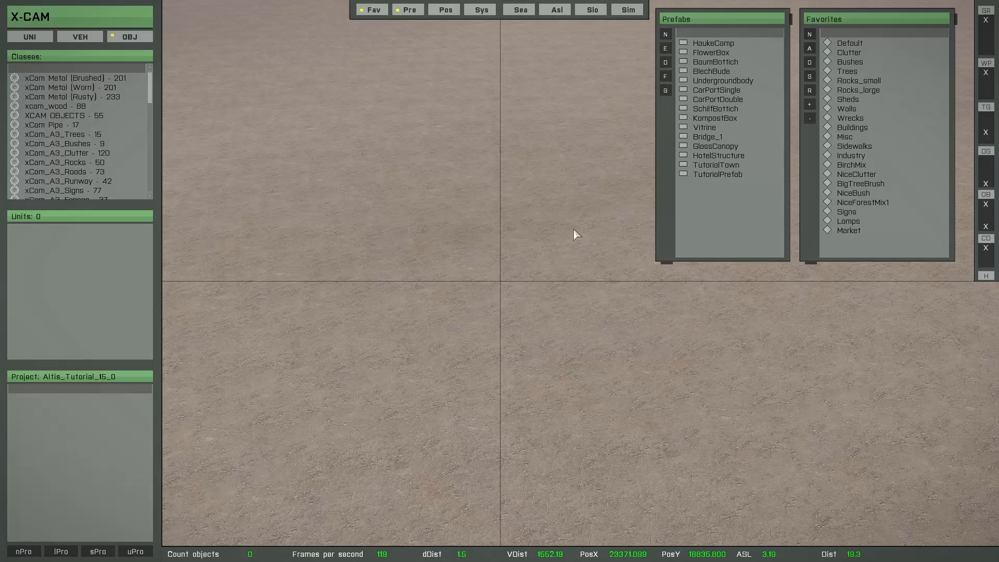
Insert the TutorialPrefab again and place a copy on the grassy terrain near the fields.
double_click(716, 175)
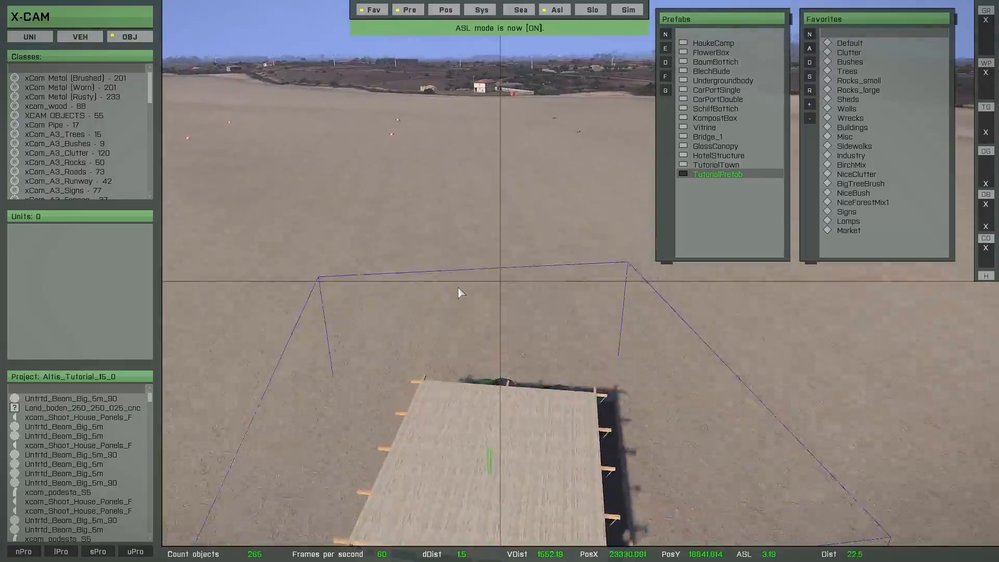
key(w)
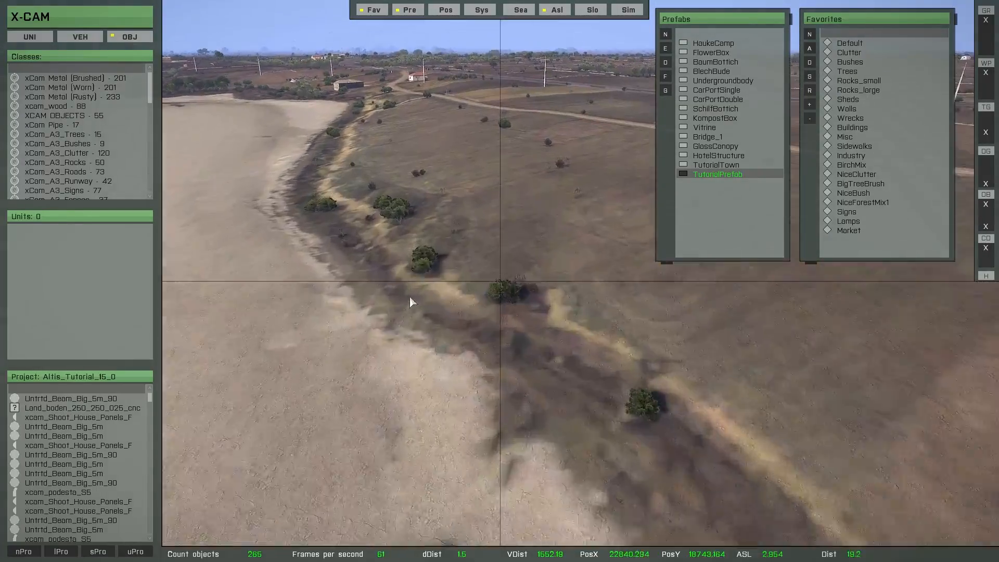
key(w)
right_drag(409, 297, 547, 313)
key(w)
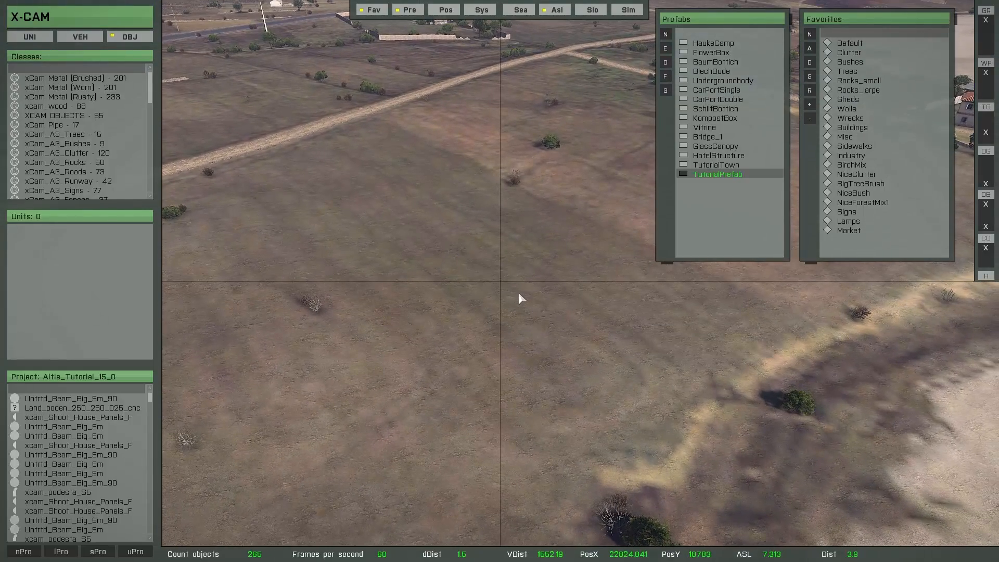
key(Insert)
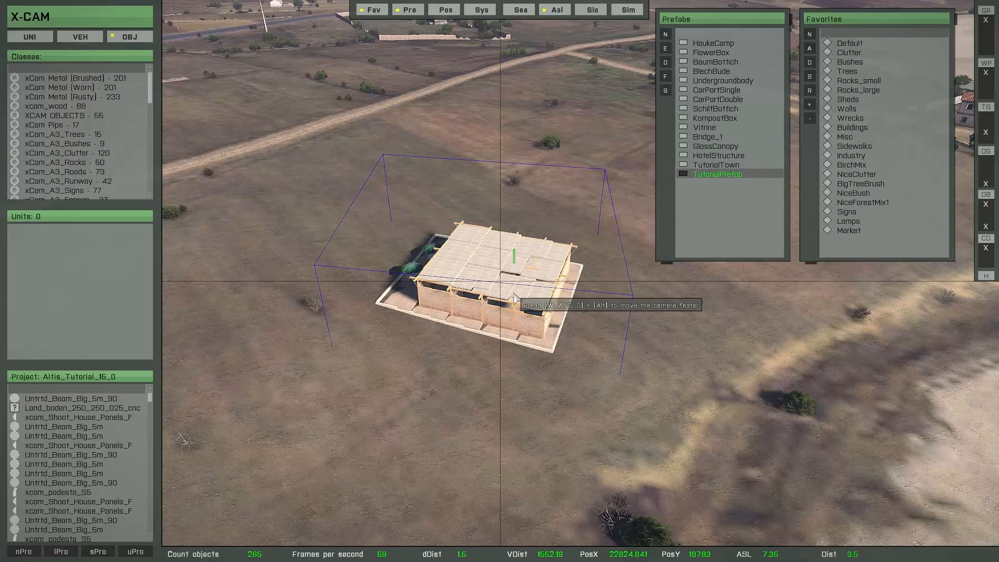
Adjust the placed prefab building's position on the grassy terrain.
right_drag(514, 298, 367, 345)
key(w)
key(w)
key(d)
key(d)
key(q)
key(d)
key(d)
mouse_move(494, 330)
right_down()
mouse_move(361, 333)
mouse_move(538, 324)
mouse_move(602, 302)
mouse_move(533, 305)
mouse_move(499, 338)
right_up()
key(a)
key(z)
key(q)
key(d)
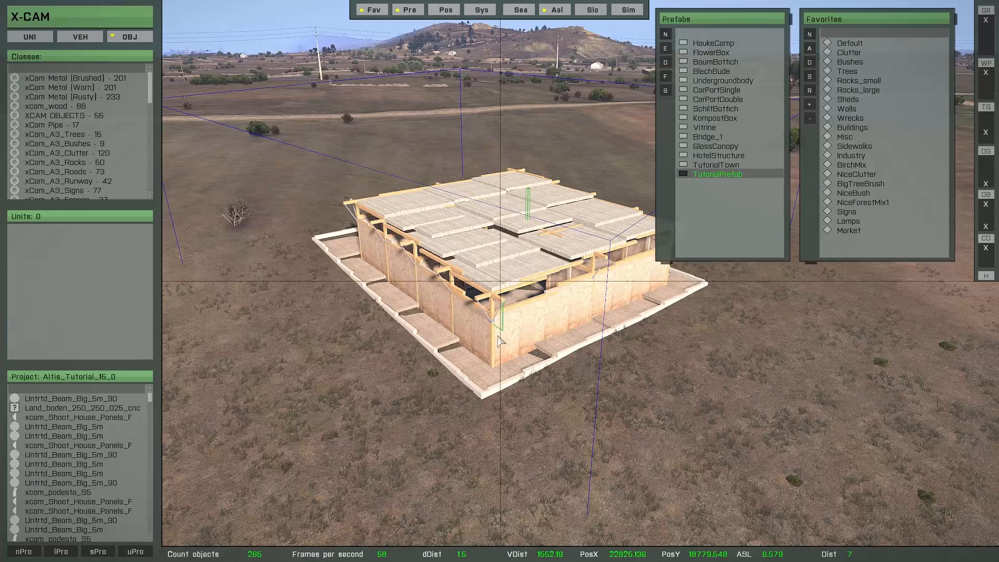
Return to the first prefab copy and delete all of its selected objects.
key(s)
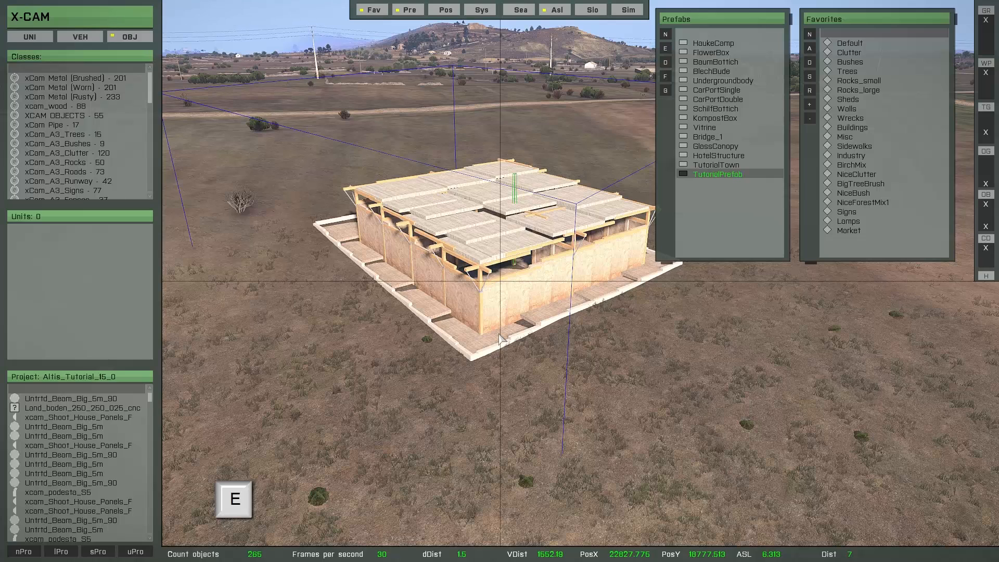
key(e)
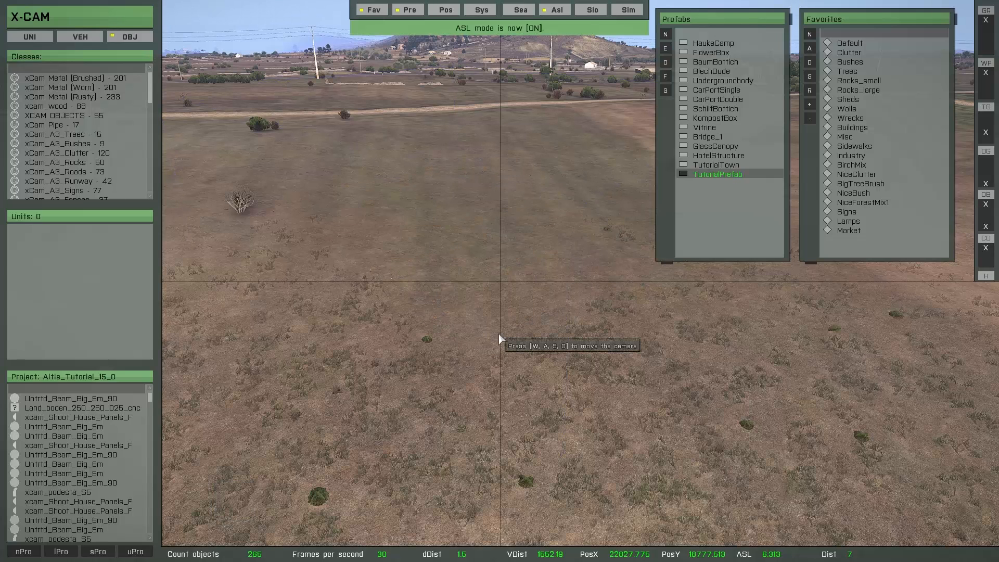
key(Home)
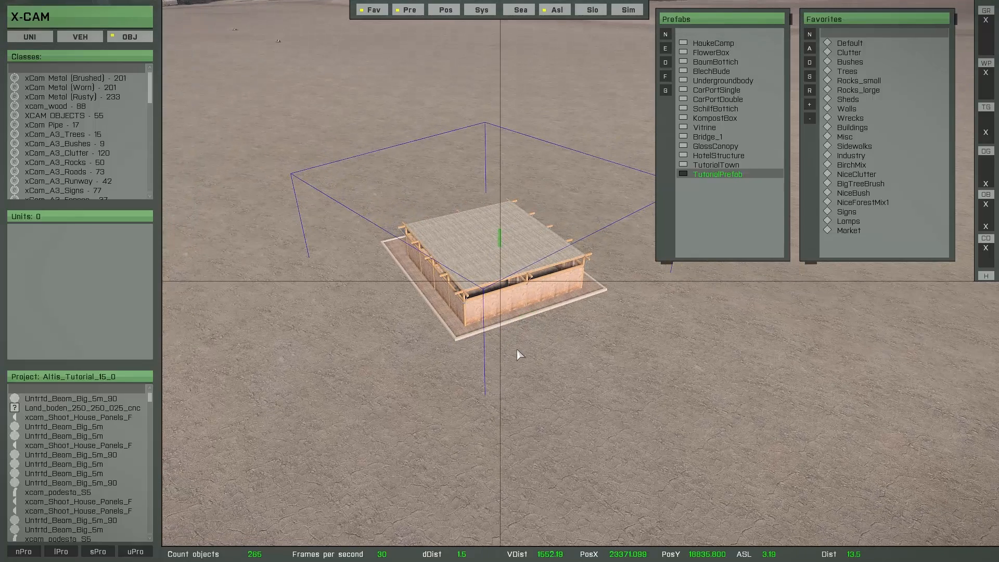
key(Delete)
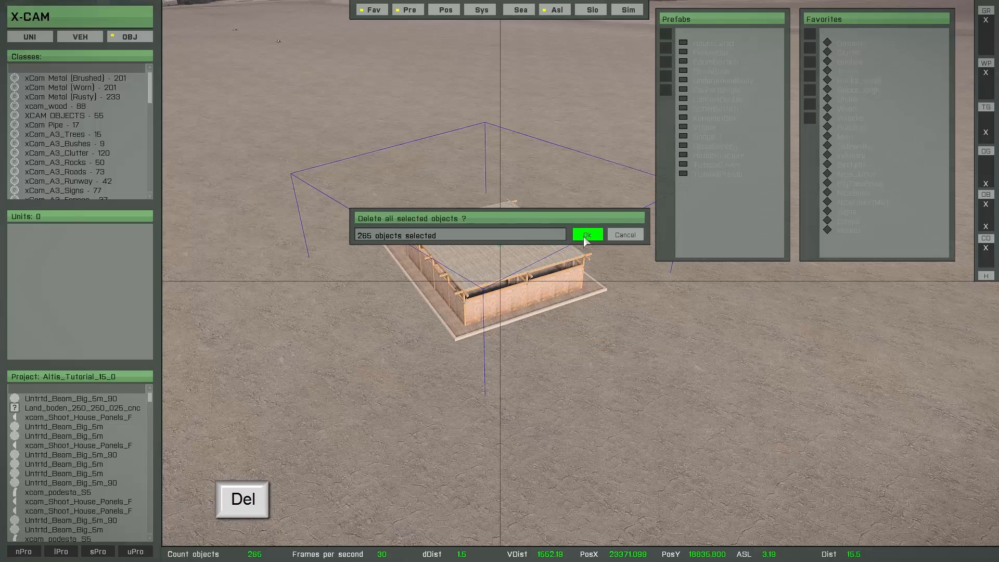
click(586, 236)
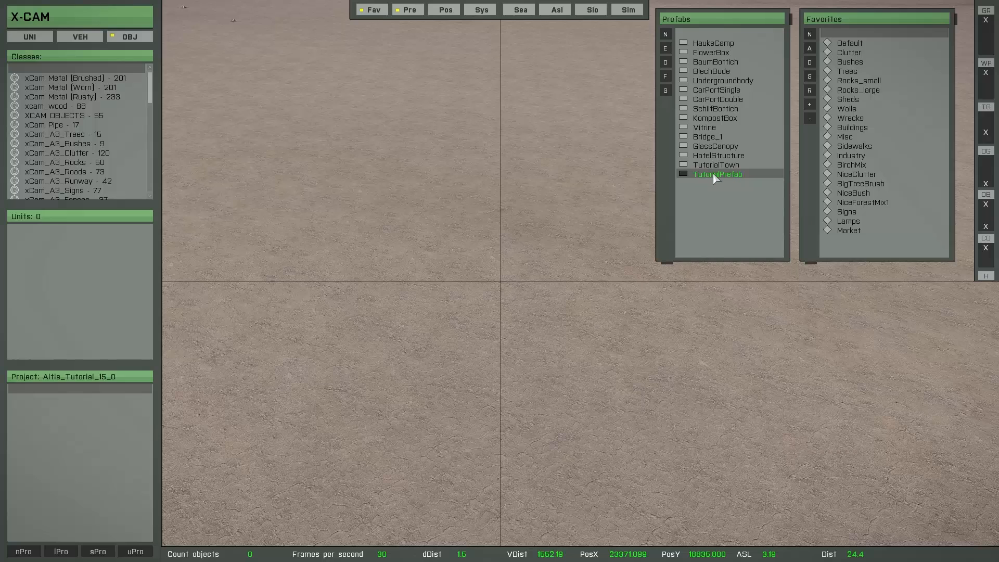
Open the TutorialPrefab for editing again.
click(669, 51)
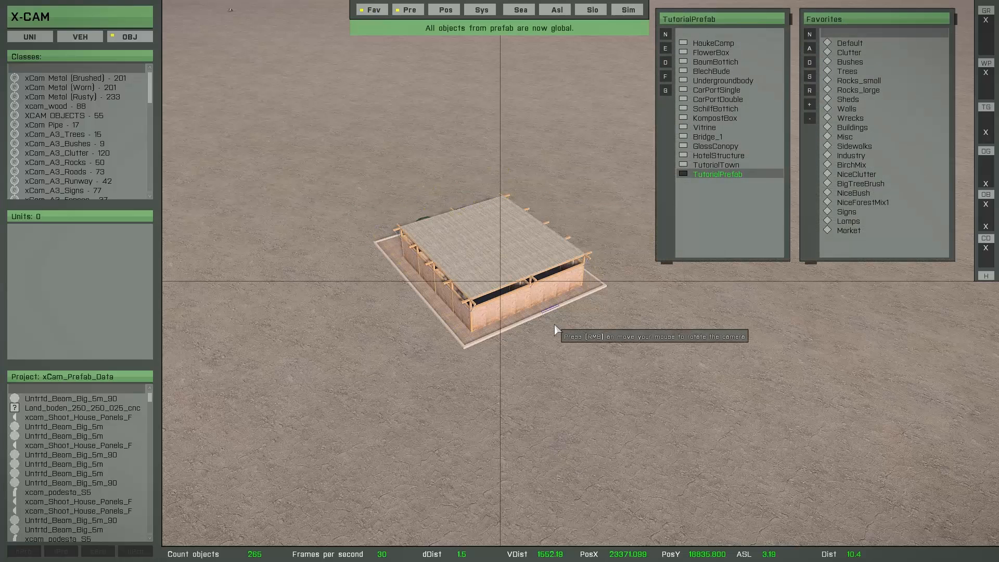
key(Return)
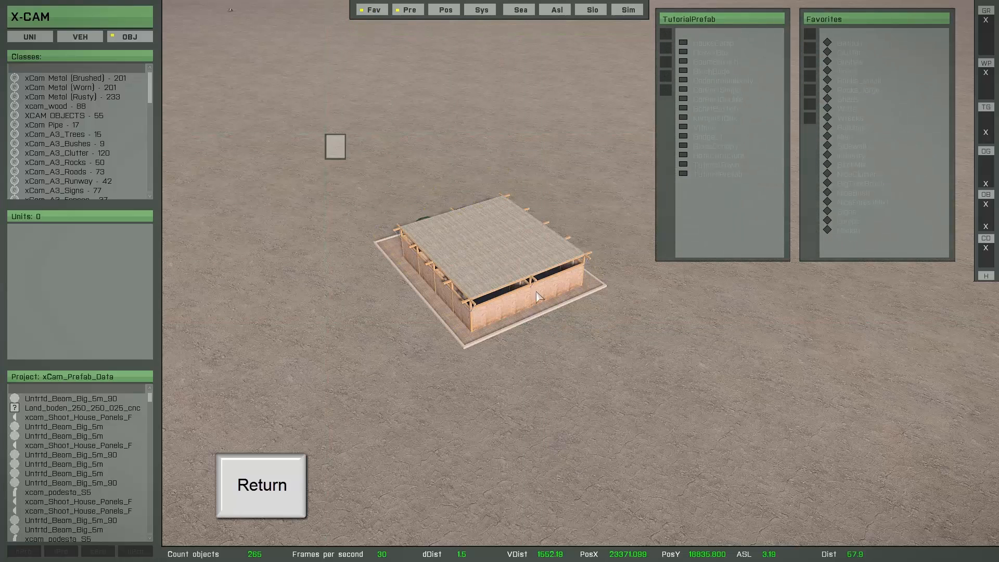
drag(536, 297, 682, 421)
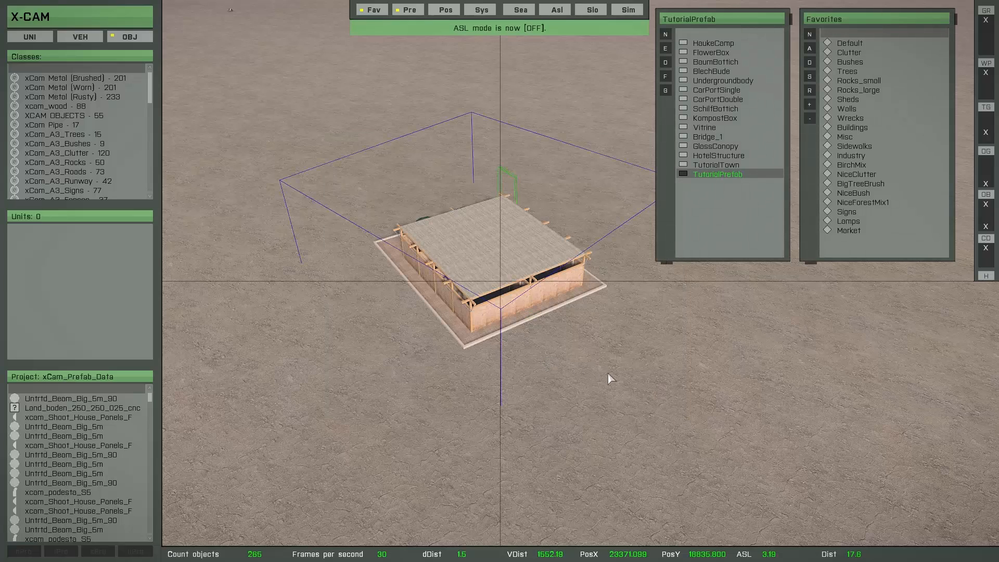
Deselect all objects and save the edited TutorialPrefab.
key(shift)
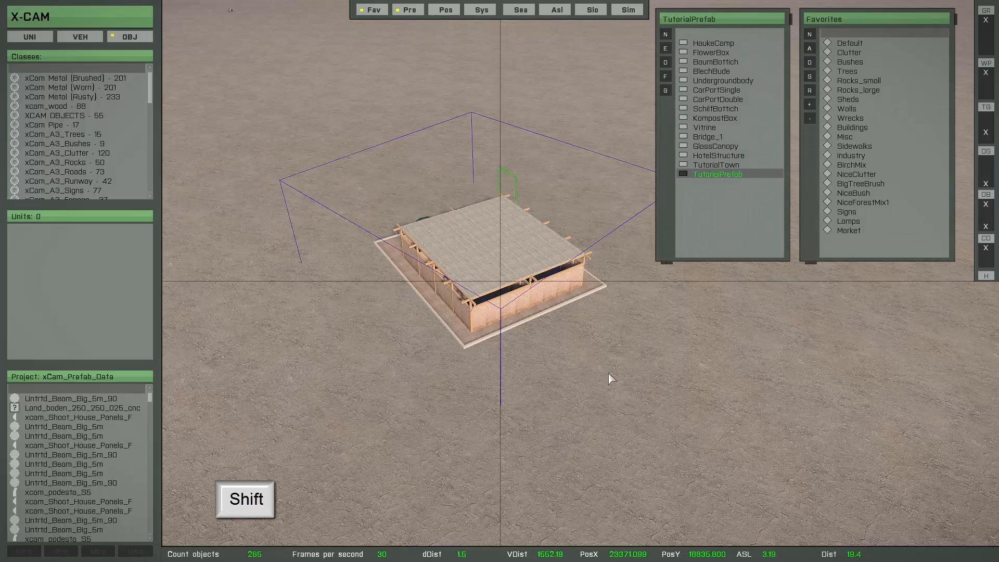
key(shift)
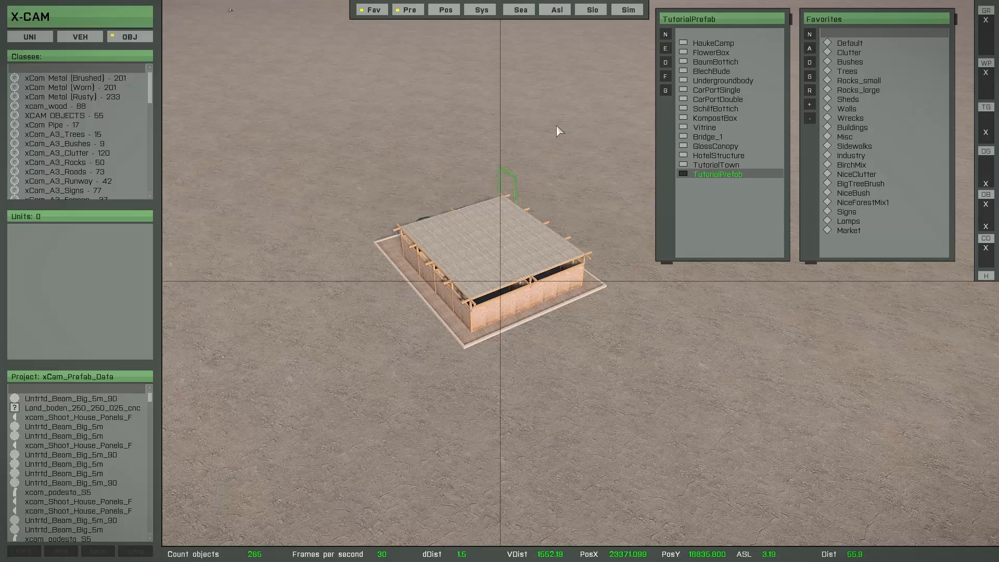
right_drag(589, 317, 531, 348)
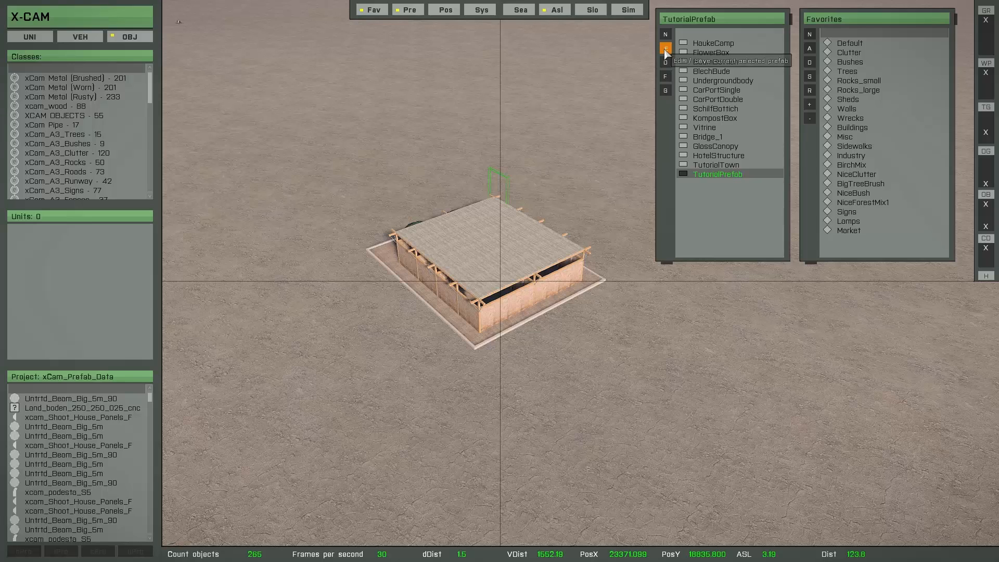
click(666, 48)
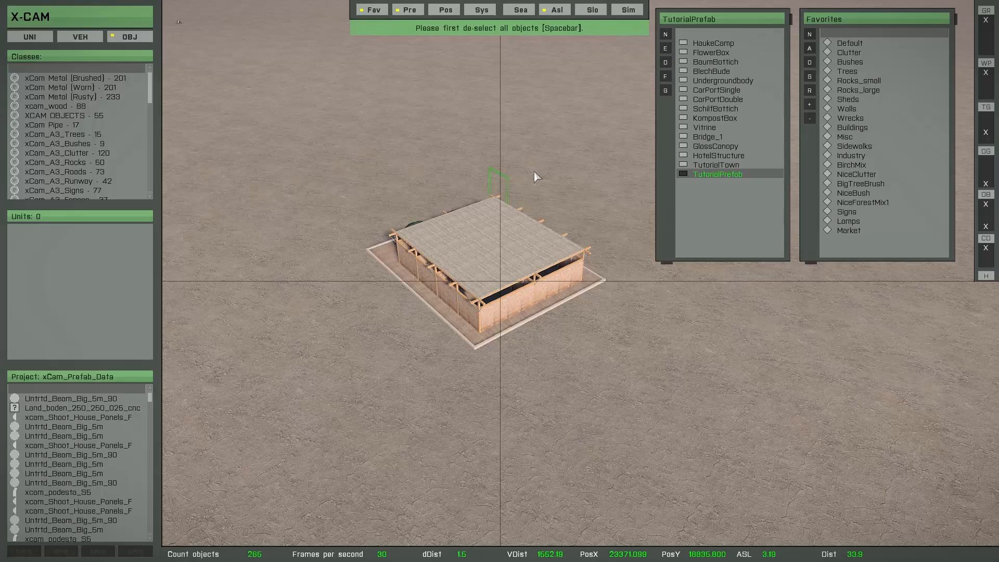
key(space)
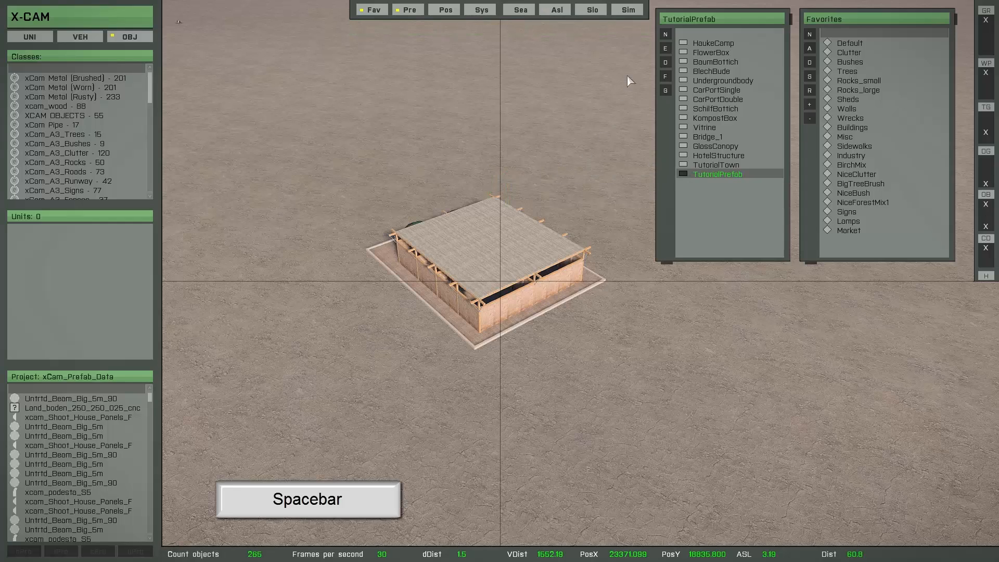
click(666, 48)
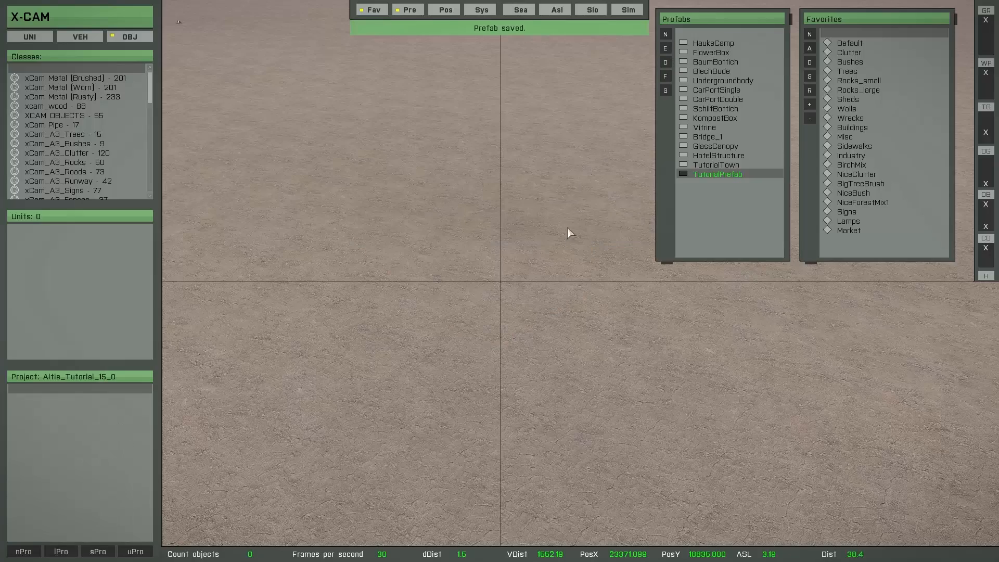
Insert the updated TutorialPrefab and place it on the grassy terrain.
right_drag(560, 250, 527, 211)
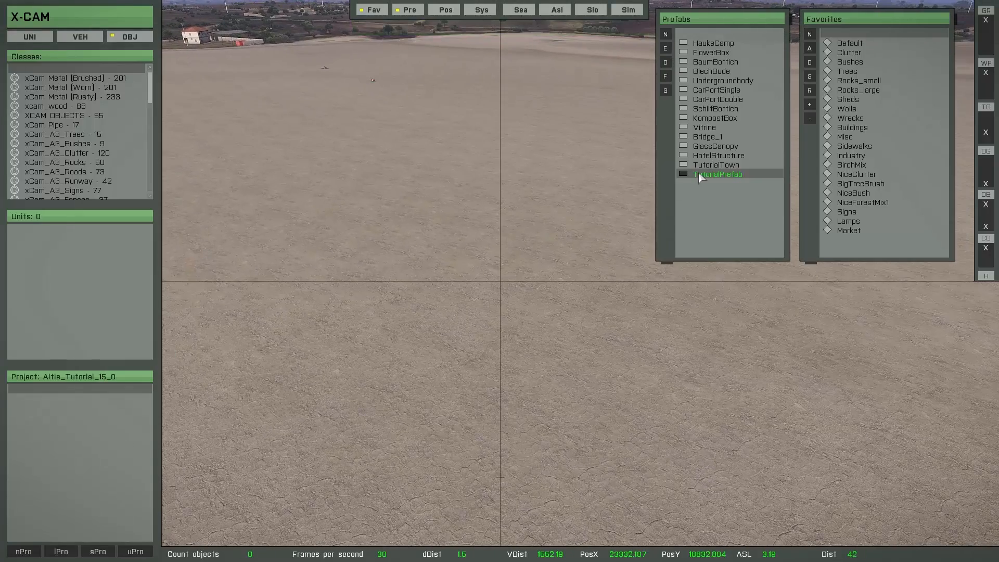
double_click(717, 174)
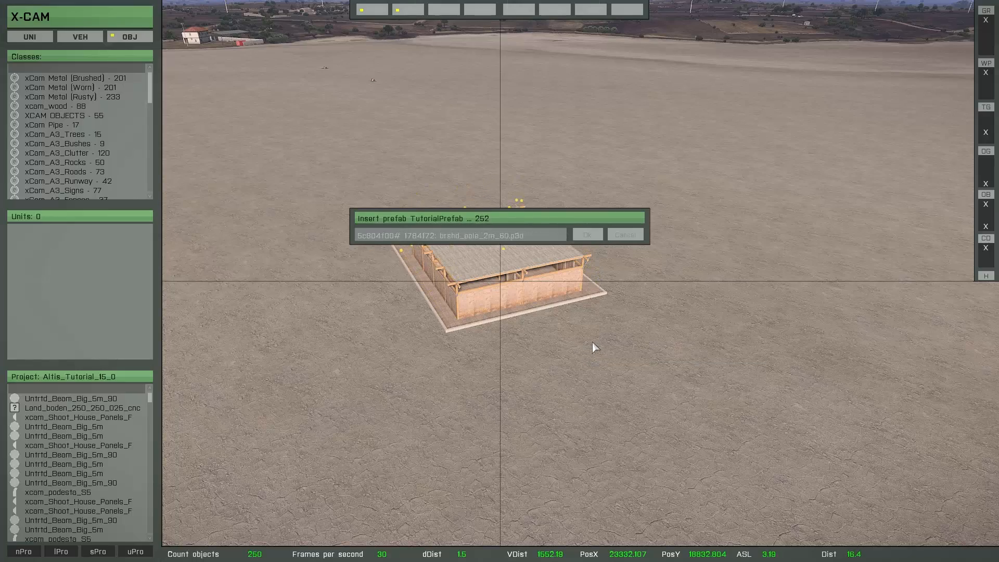
right_drag(592, 342, 696, 372)
key(d)
key(w)
key(w)
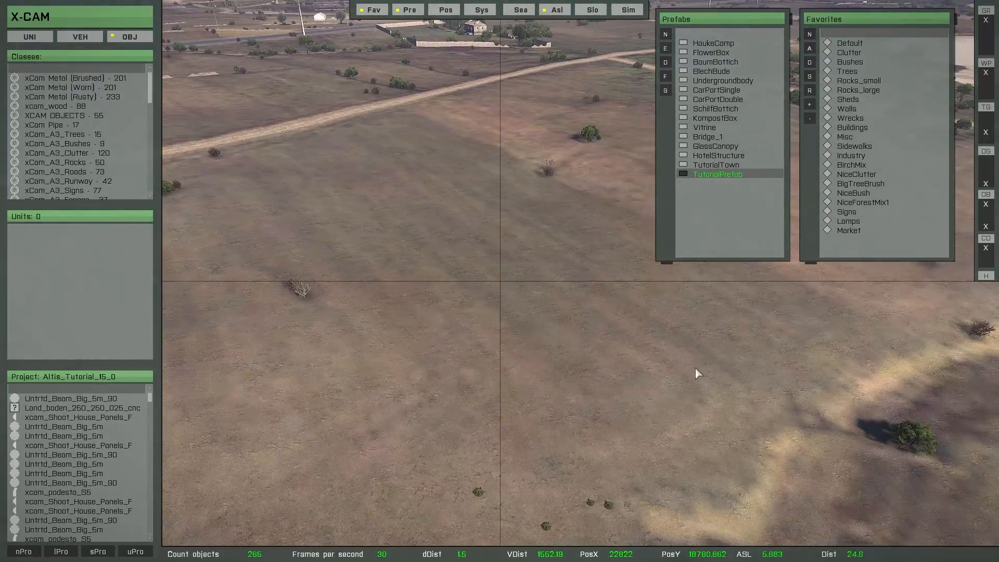
right_drag(539, 324, 565, 328)
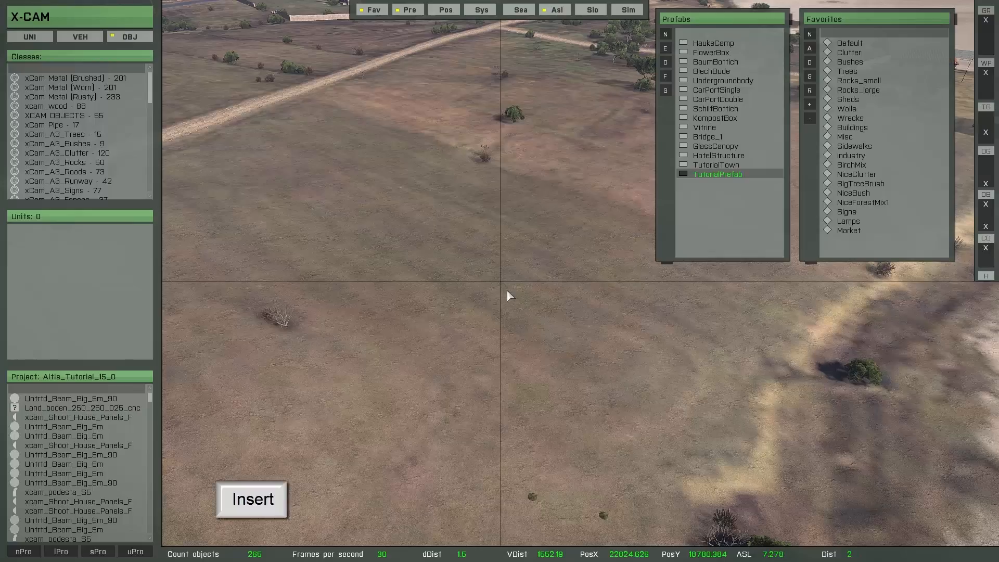
key(Insert)
Adjust the placed prefab building's height and position on the terrain, then deselect it.
key(w)
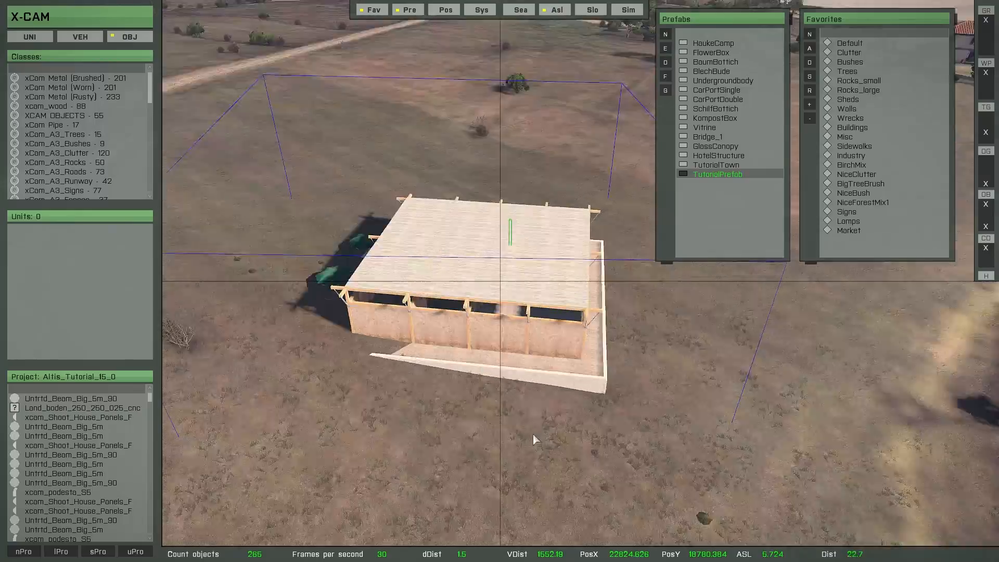
right_drag(533, 435, 539, 371)
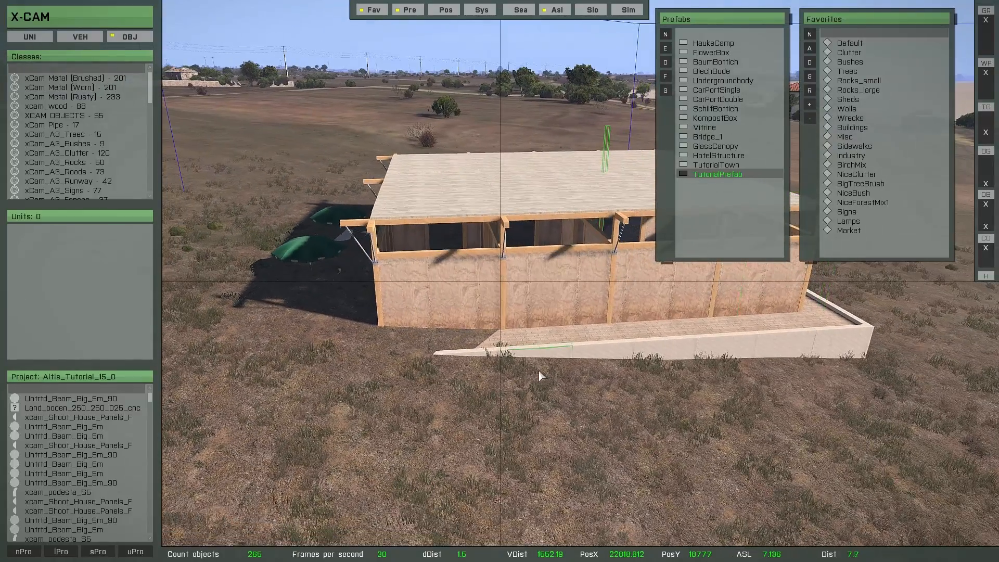
key(Page_Up)
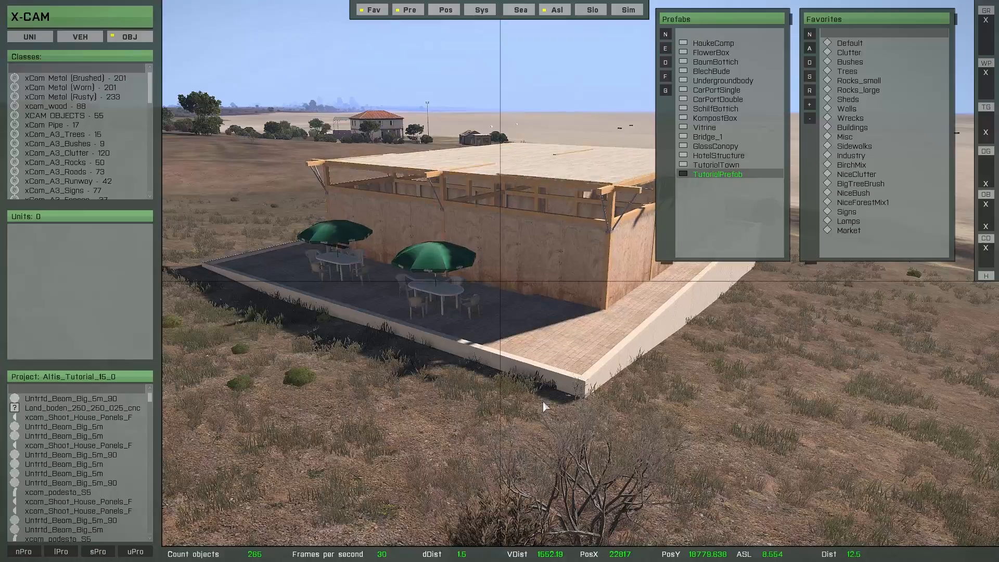
key(Page_Down)
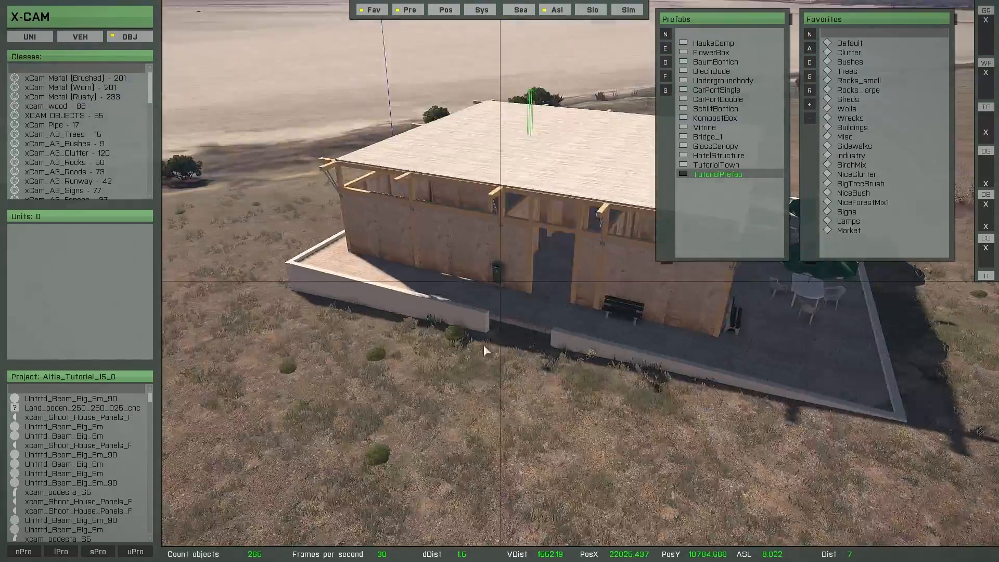
right_drag(484, 345, 406, 298)
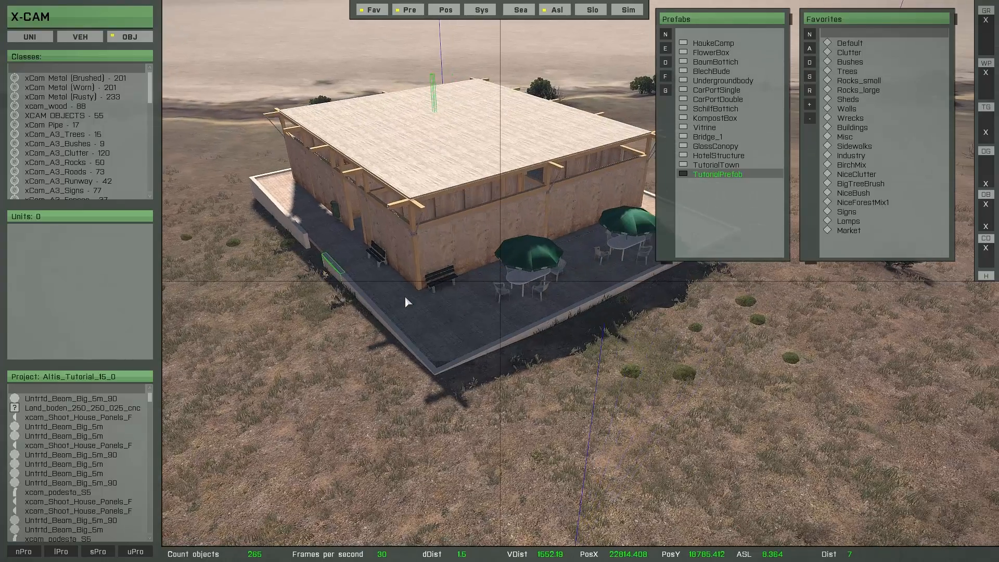
key(s)
click(428, 303)
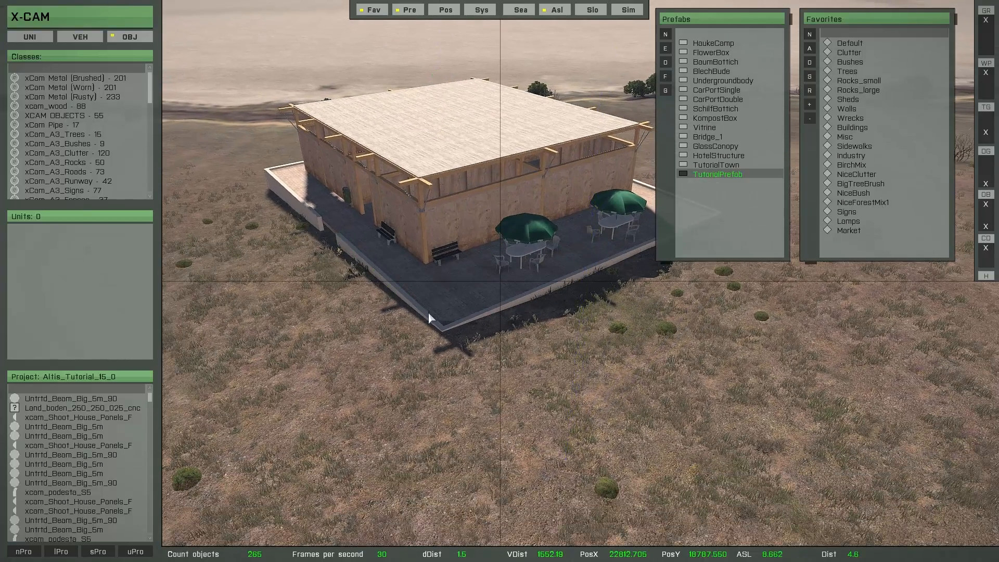
key(space)
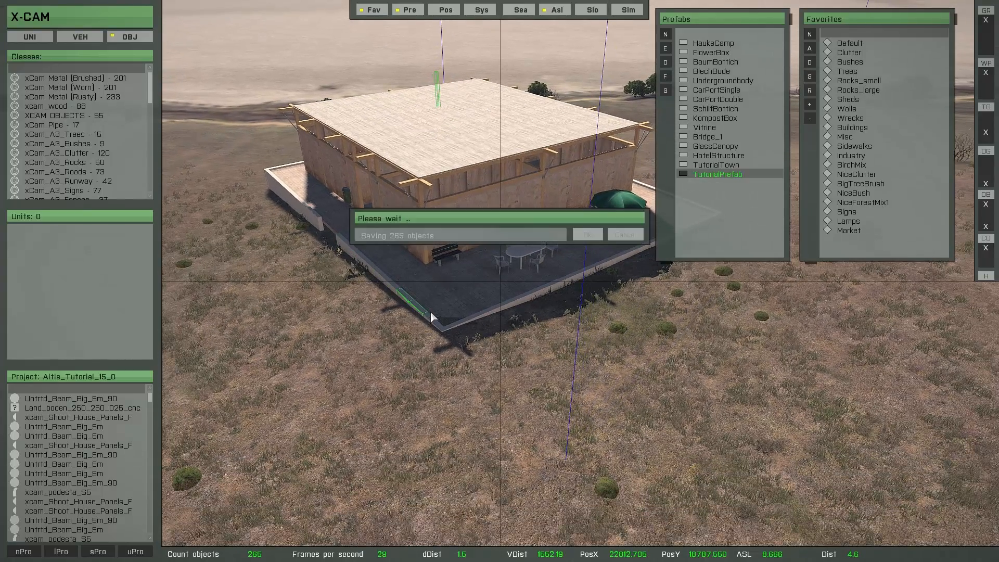
Place a soldier unit at the corner of the building's terrace.
click(431, 312)
key(s)
key(a)
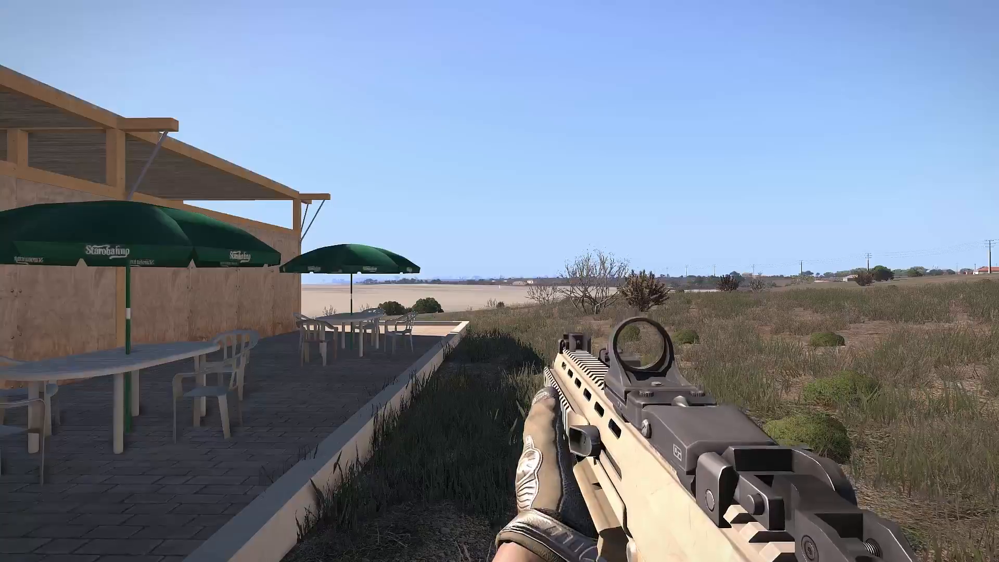
Walk through the placed building in first person to inspect its interior.
key(w)
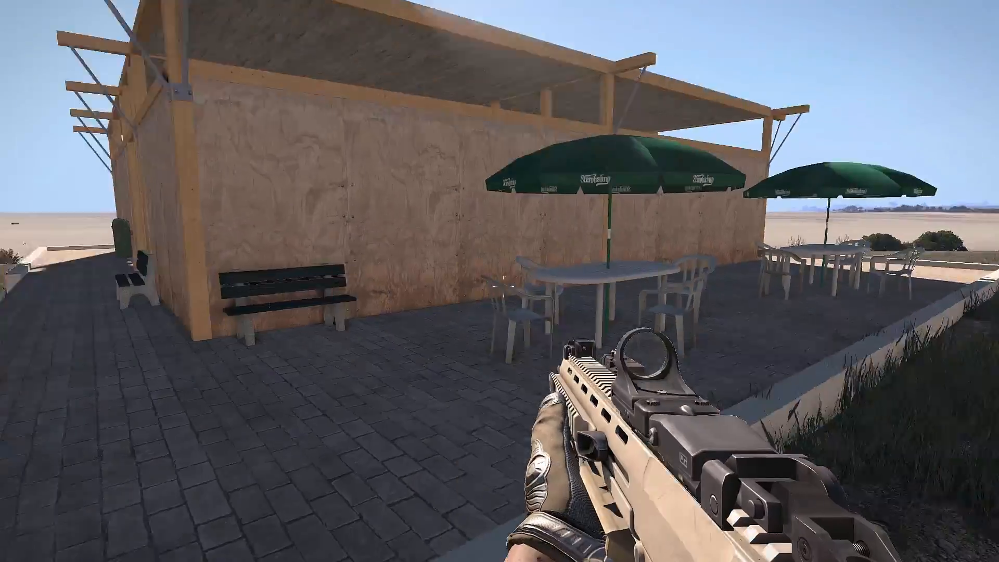
key(w)
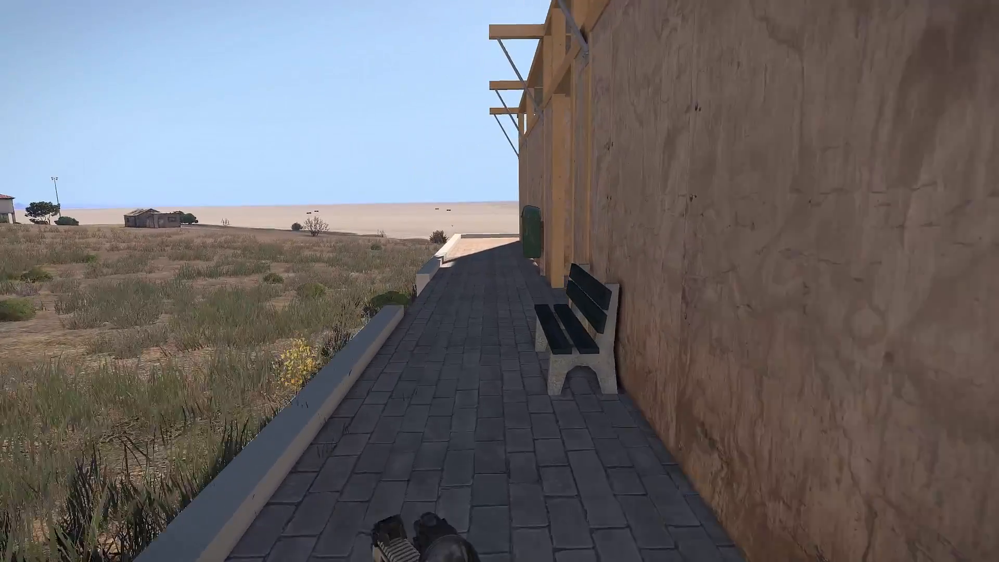
key(w)
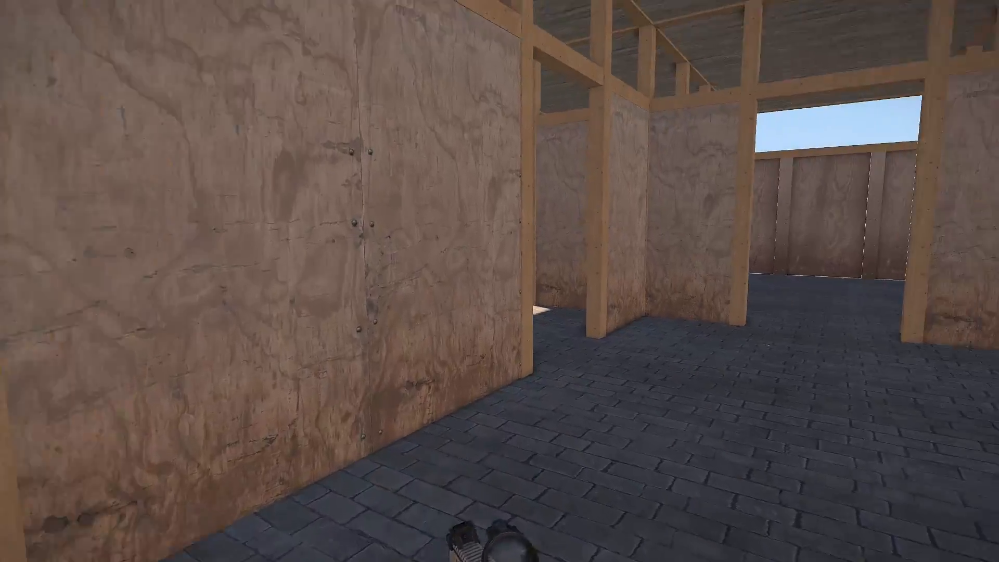
key(w)
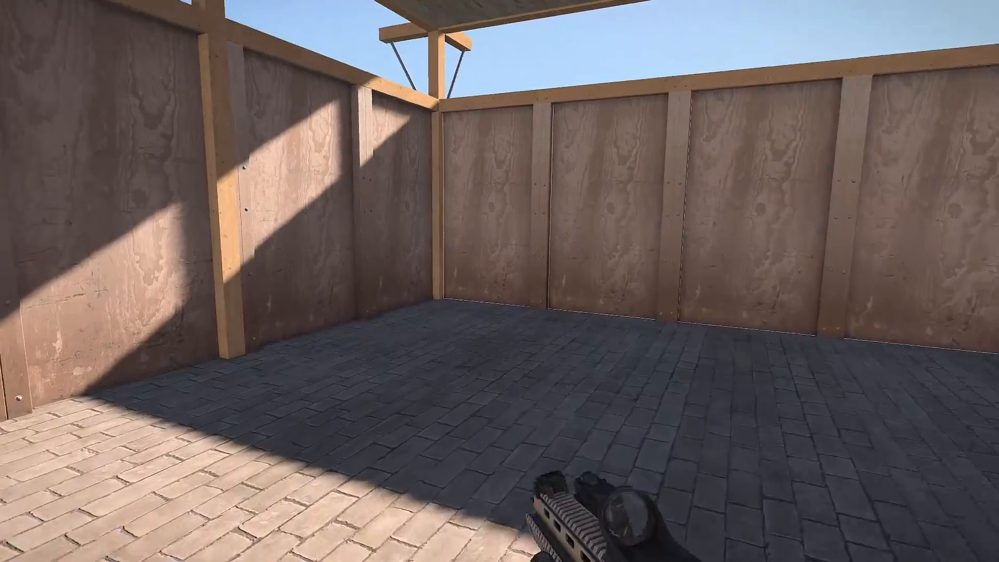
key(w)
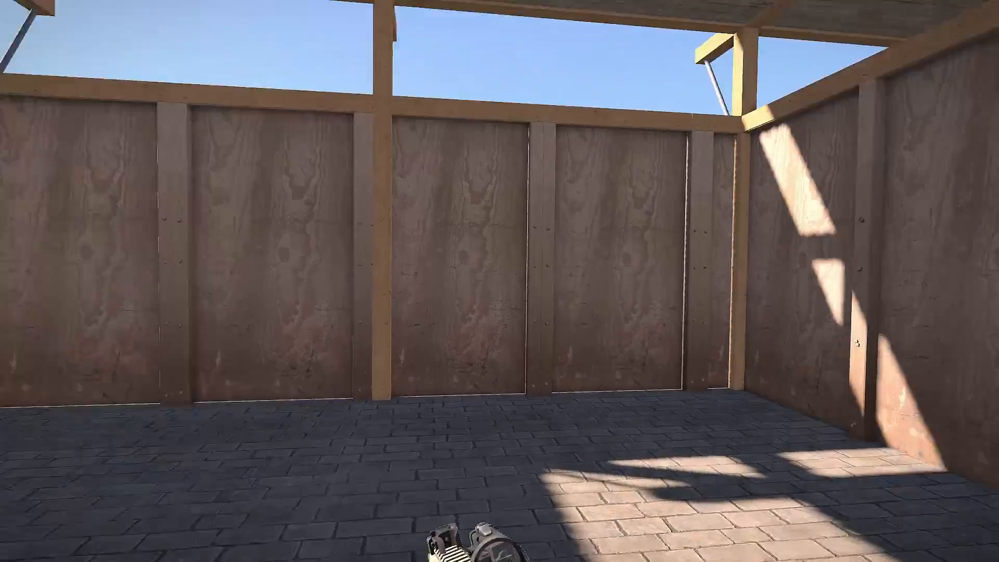
key(w)
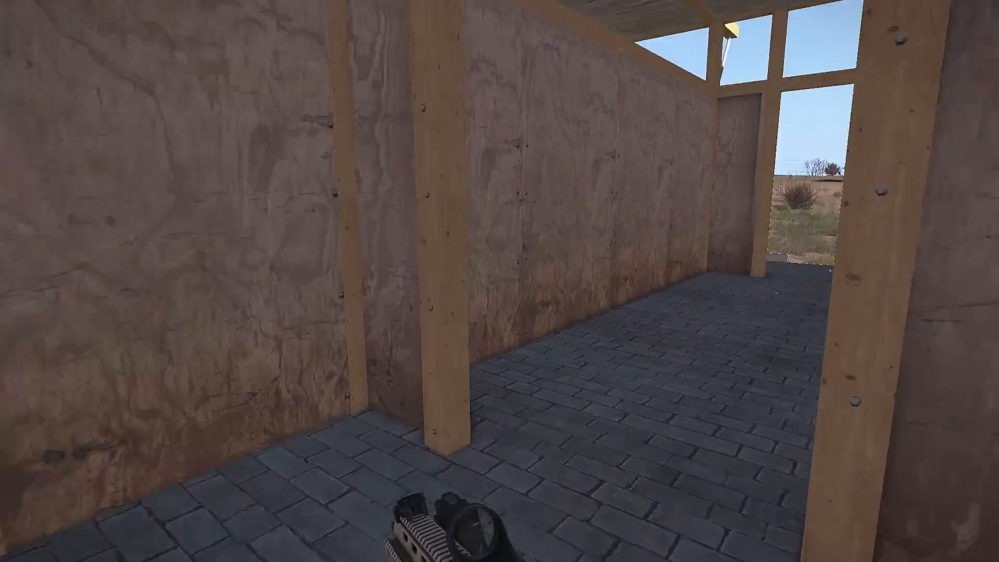
key(w)
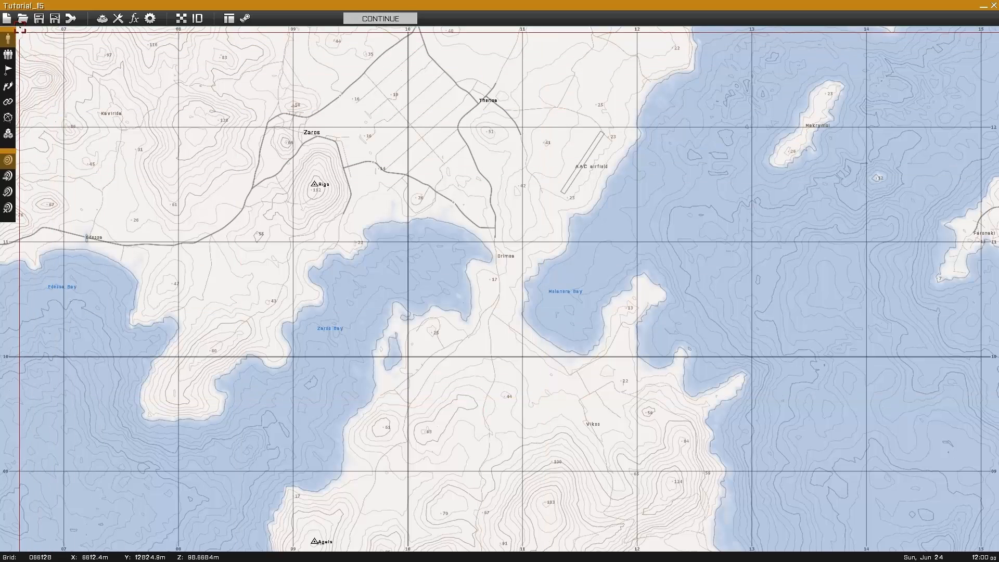
Switch to the Eden mission editor and load the Tutorial_15 mission on Altis.
click(22, 19)
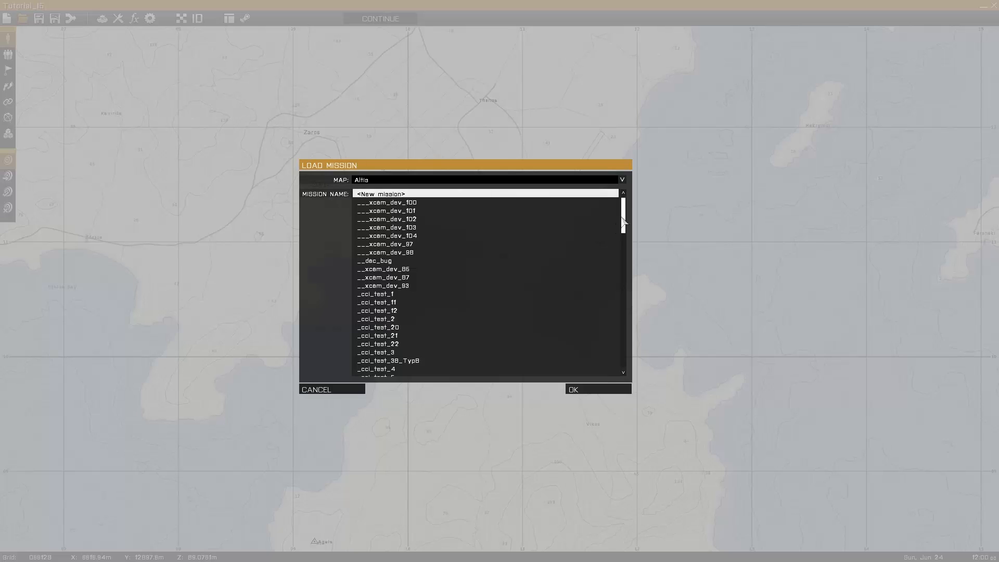
drag(622, 222, 626, 383)
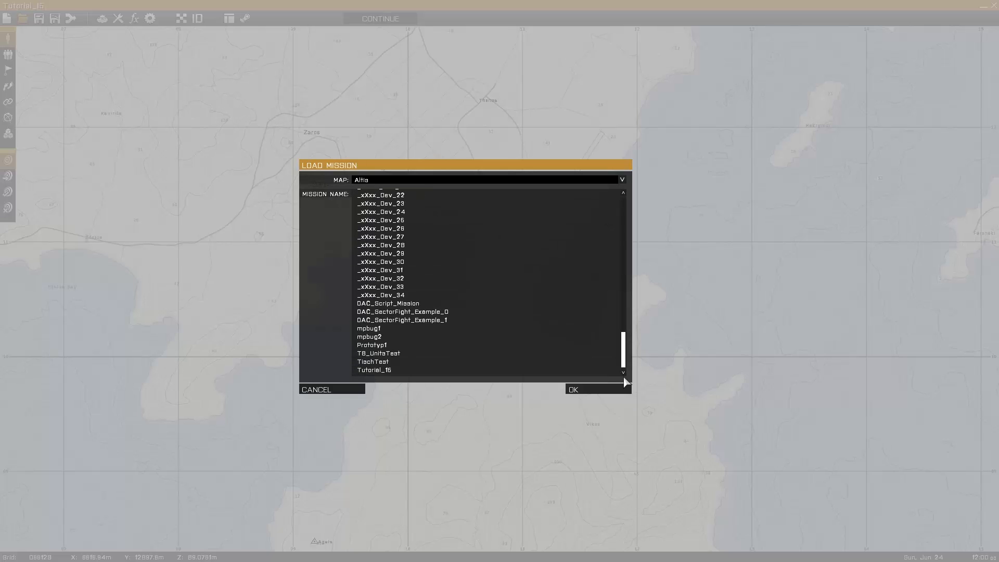
double_click(382, 370)
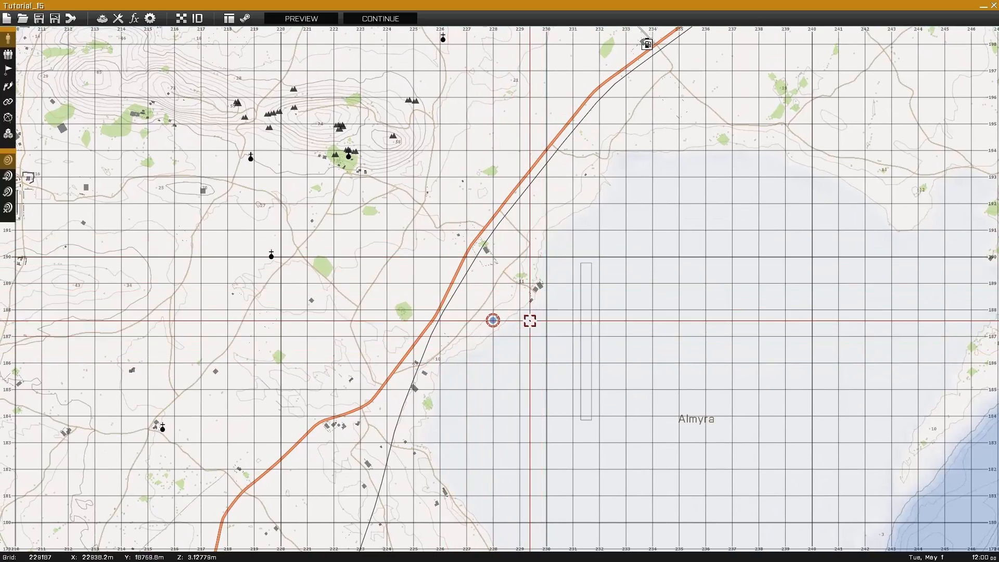
Preview the mission from the player's position near Almyra.
scroll(530, 321, up, 2)
scroll(514, 322, up, 5)
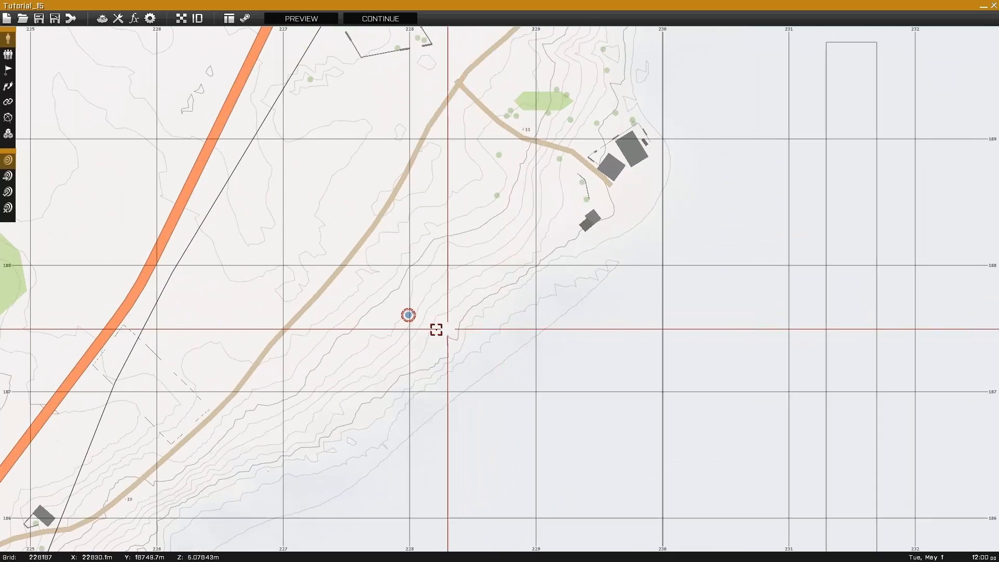
scroll(480, 340, down, 5)
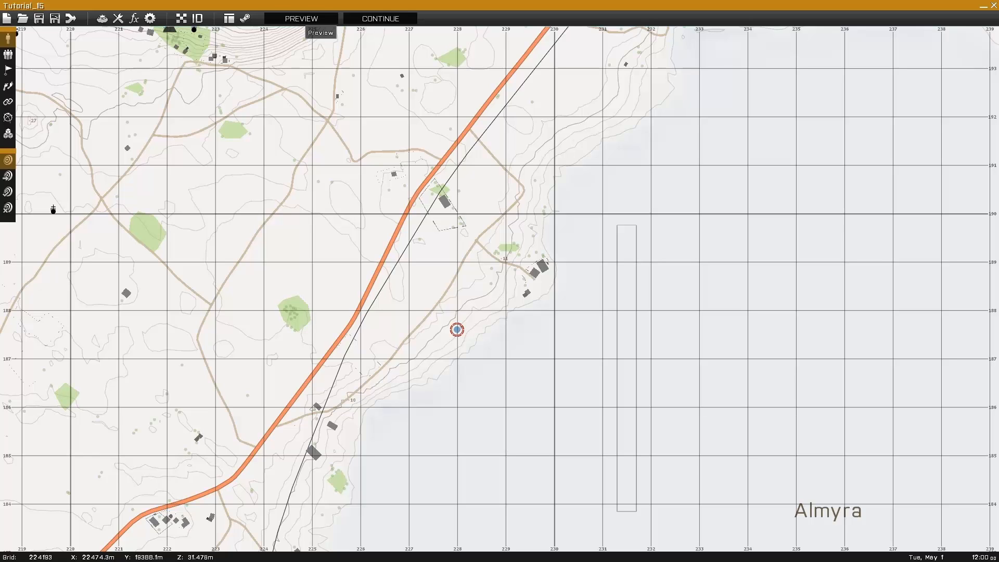
click(312, 19)
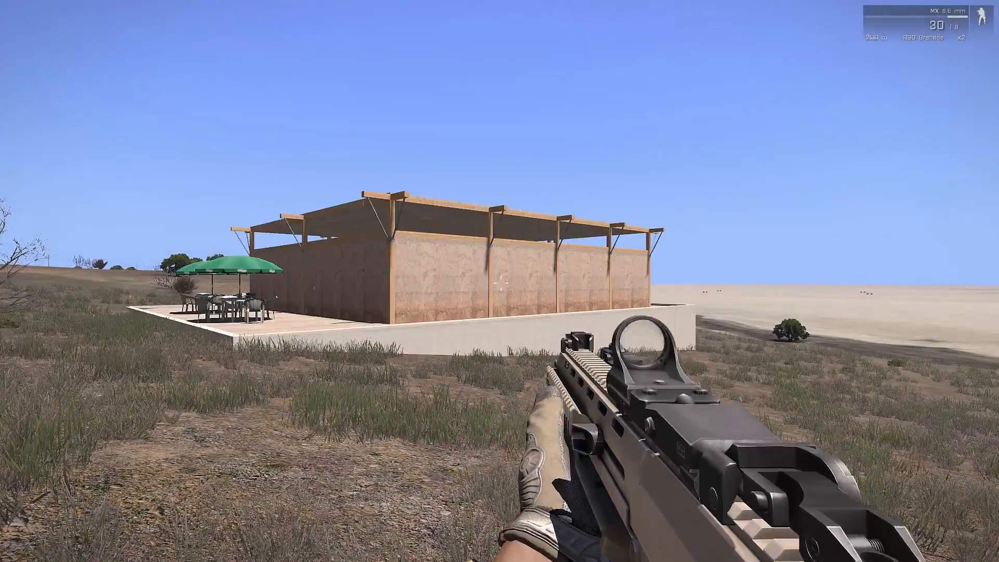
Walk along the building's terrace in the mission preview to inspect the placed prefab.
key(shift+w)
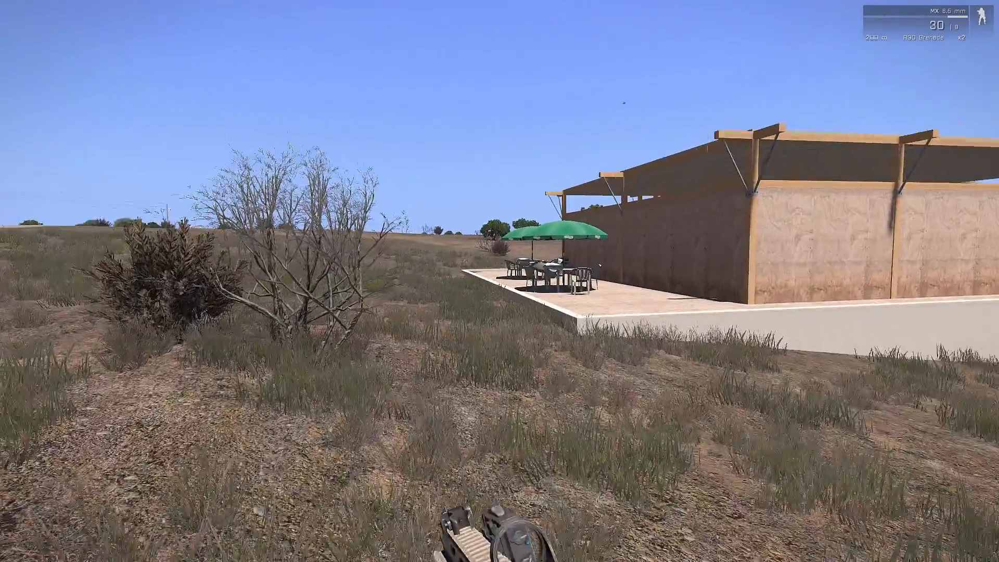
key(shift+w)
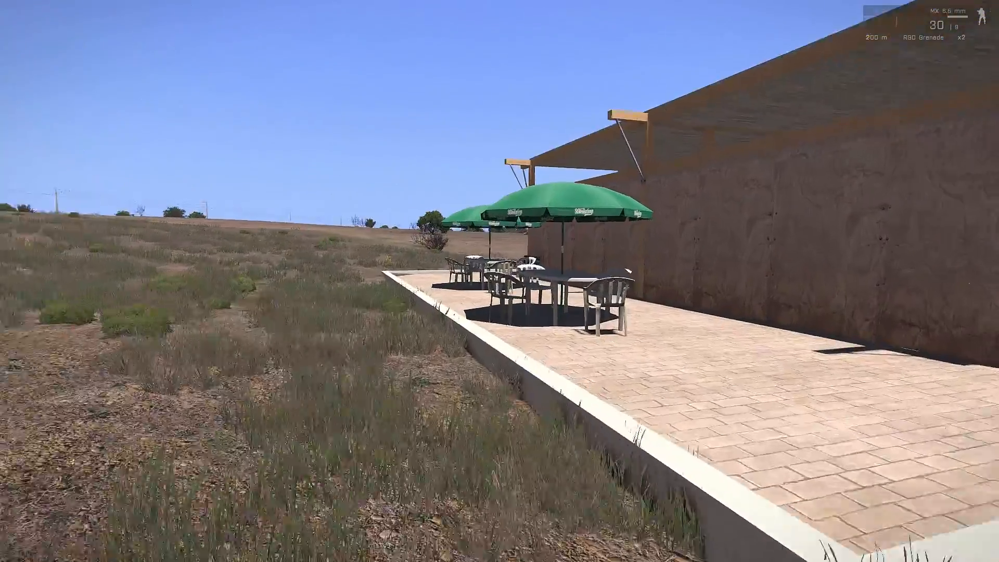
key(shift+w)
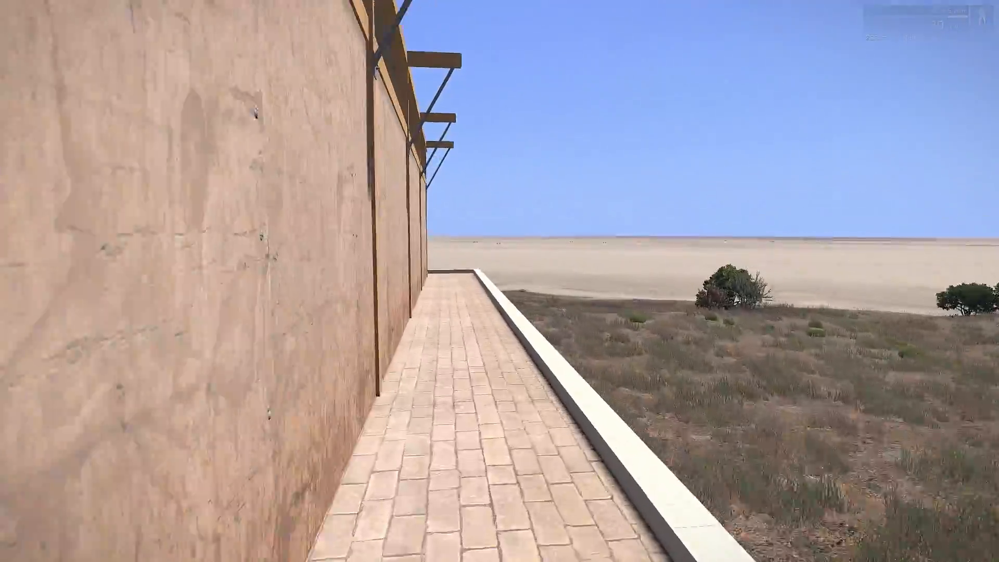
key(shift+w)
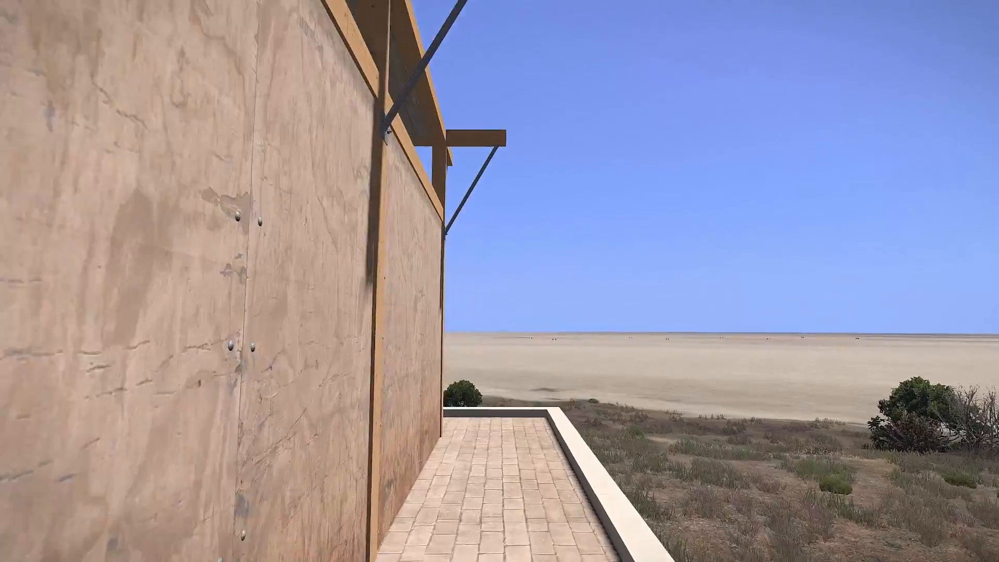
Walk along the terrace and through the building's interior rooms in the mission preview, then return to the editor.
key(shift+w)
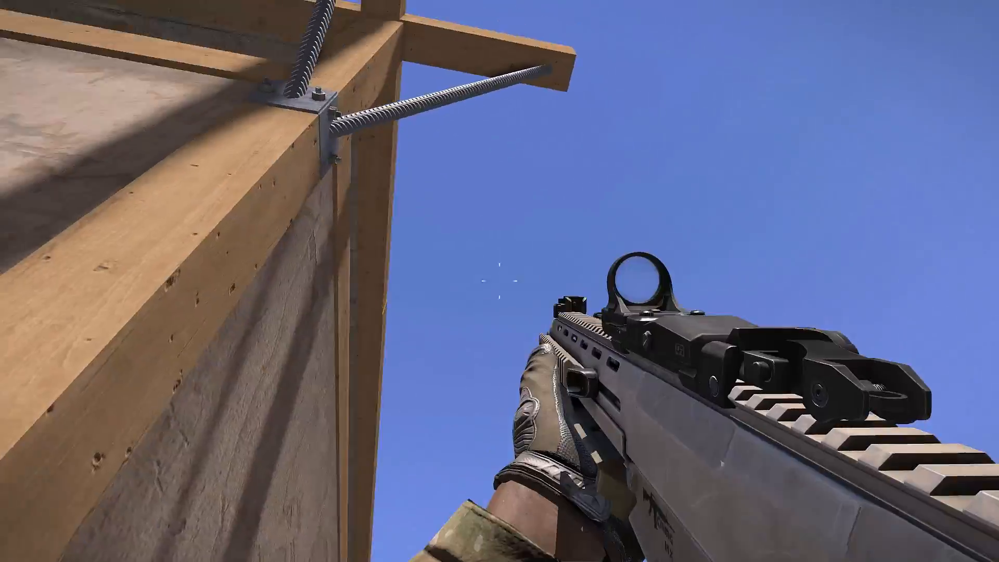
key(a)
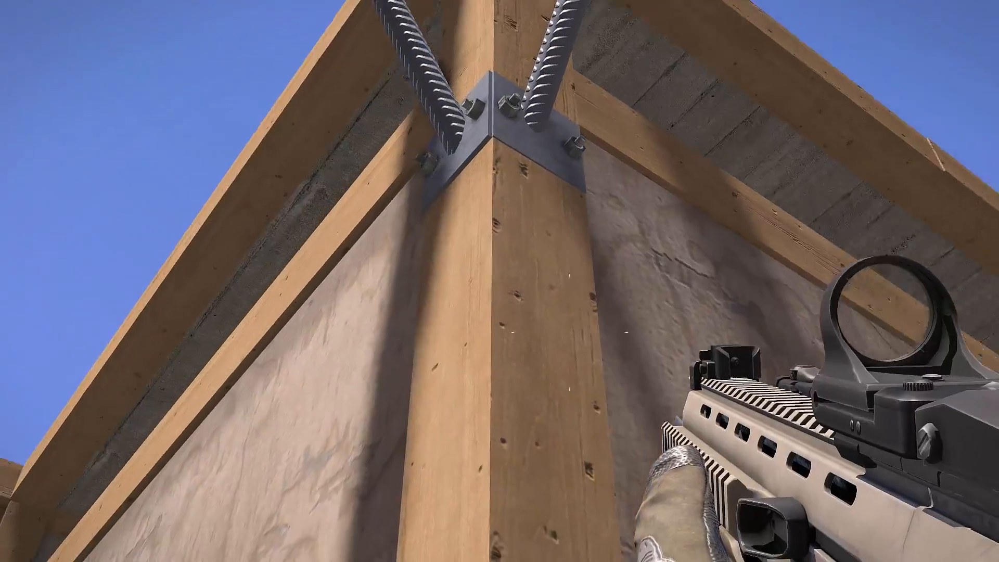
key(shift+w)
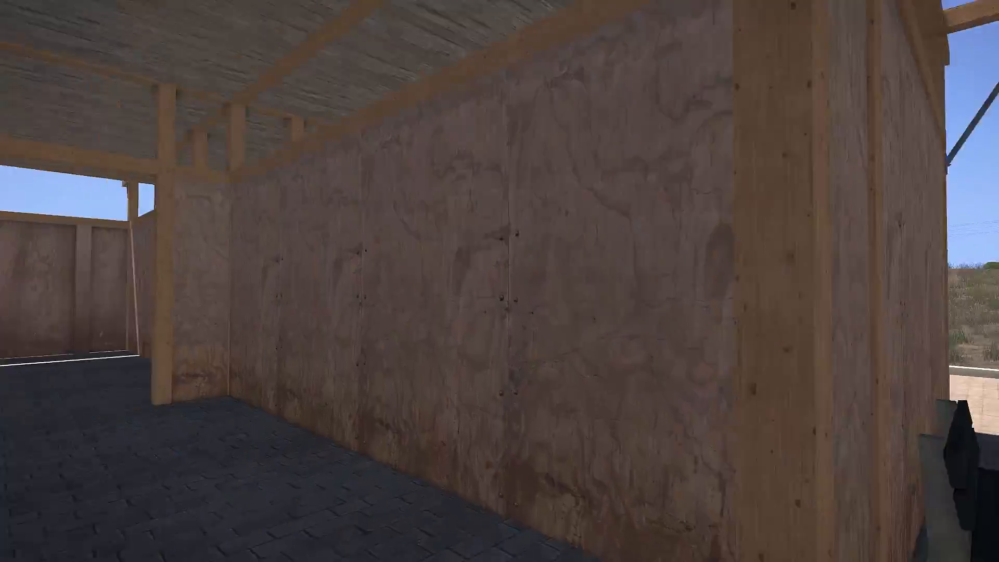
key(w)
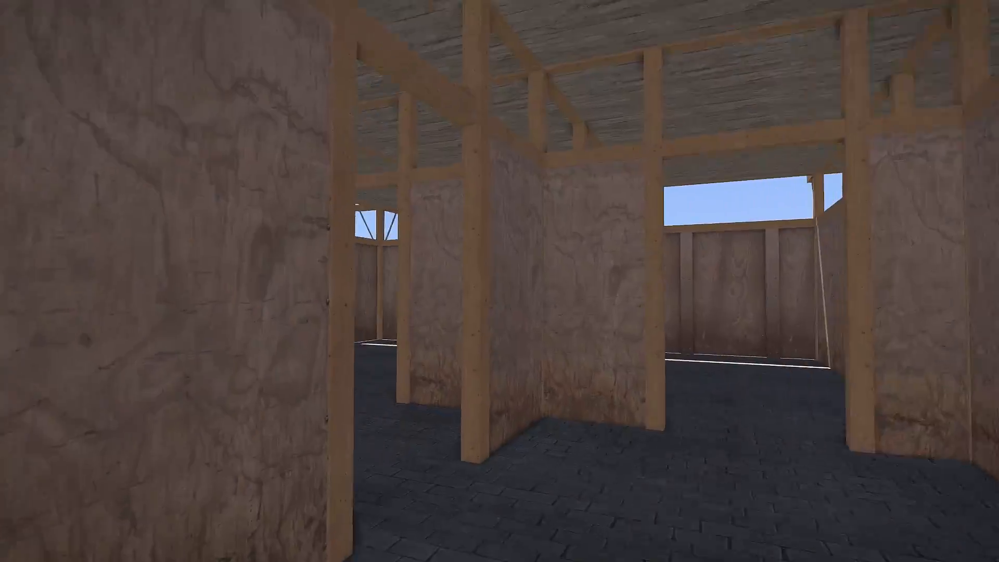
key(w)
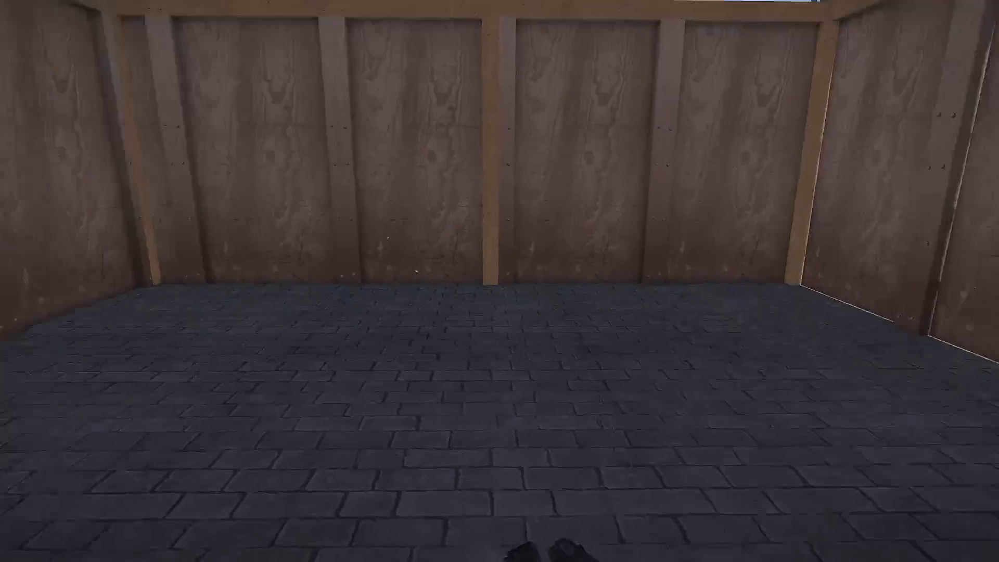
key(w)
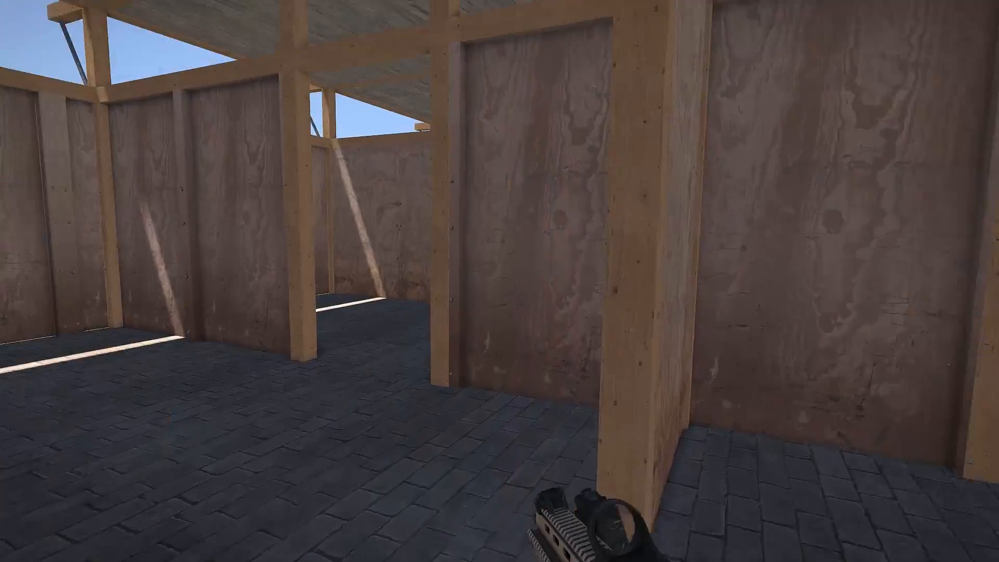
key(w)
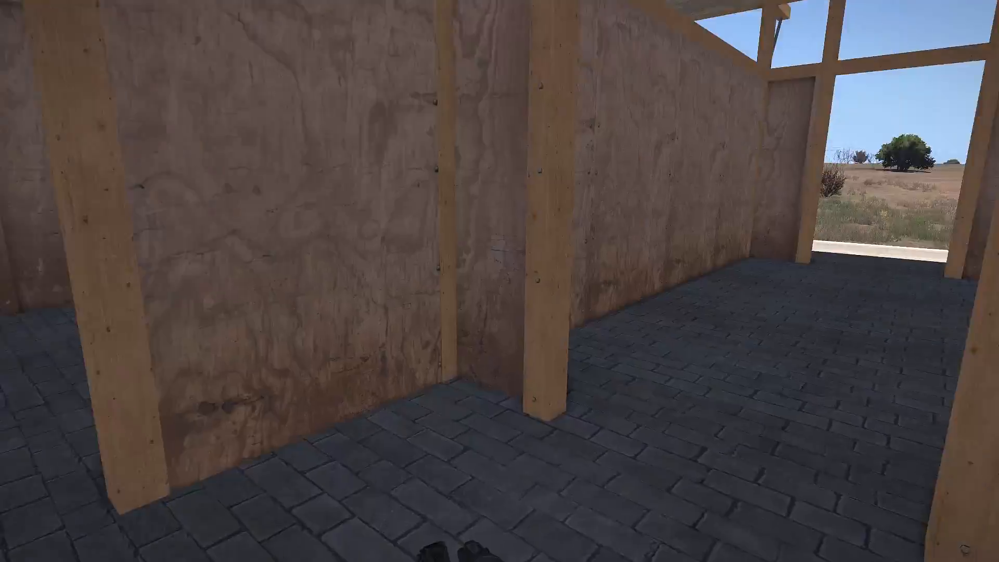
key(w)
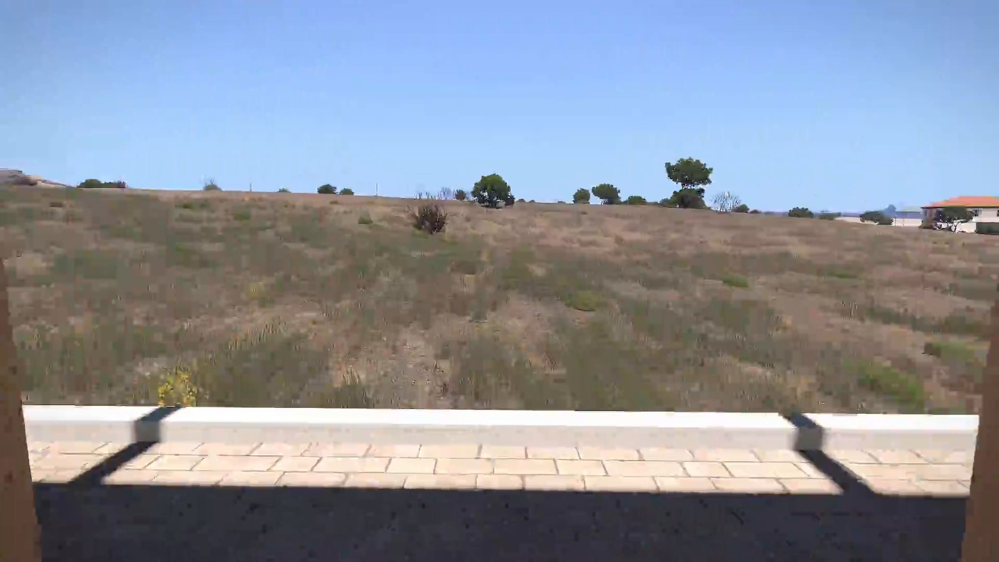
key(w)
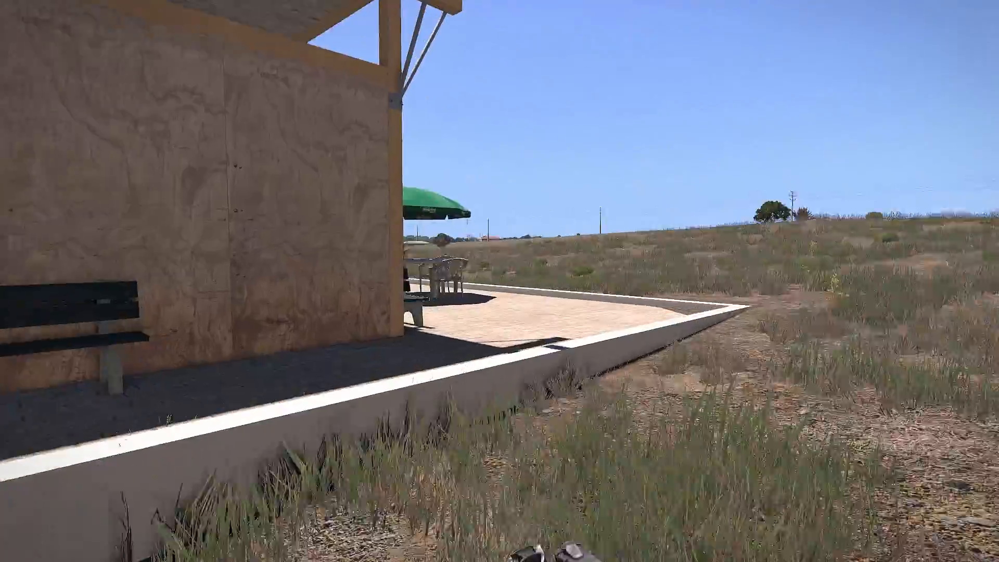
key(w)
key(d)
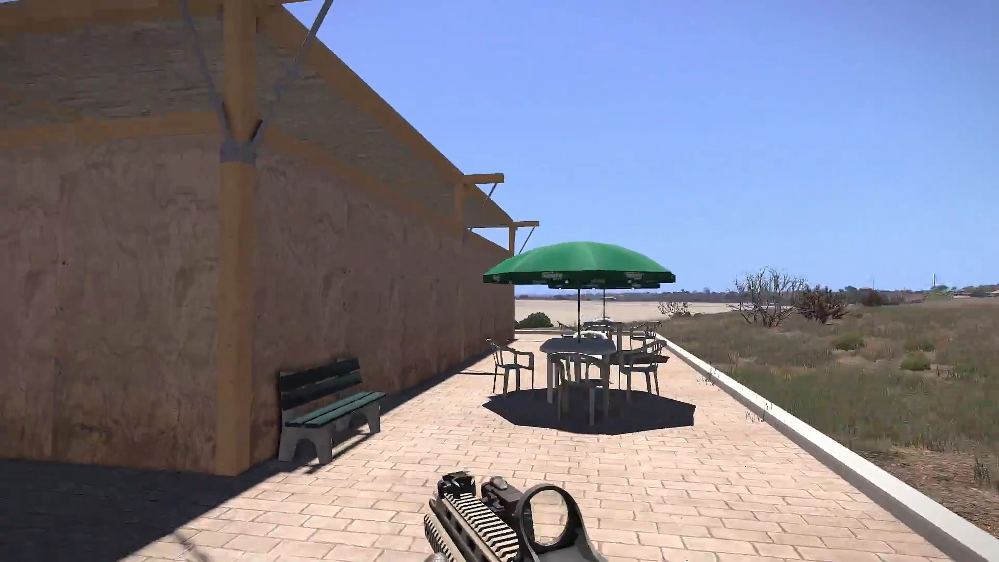
key(s)
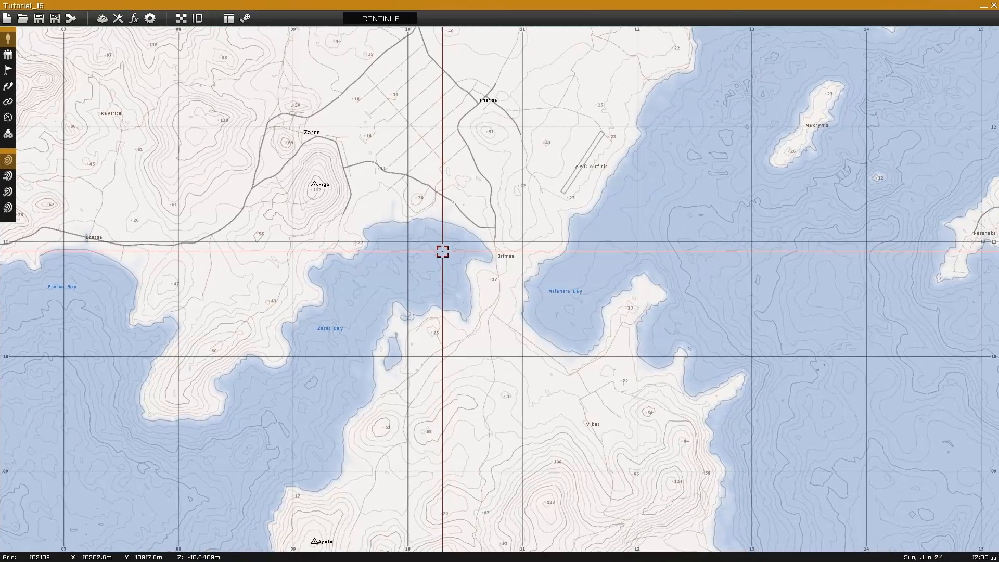
Load the Tutorial_15 mission on Altis again.
click(22, 19)
scroll(454, 338, down, 3)
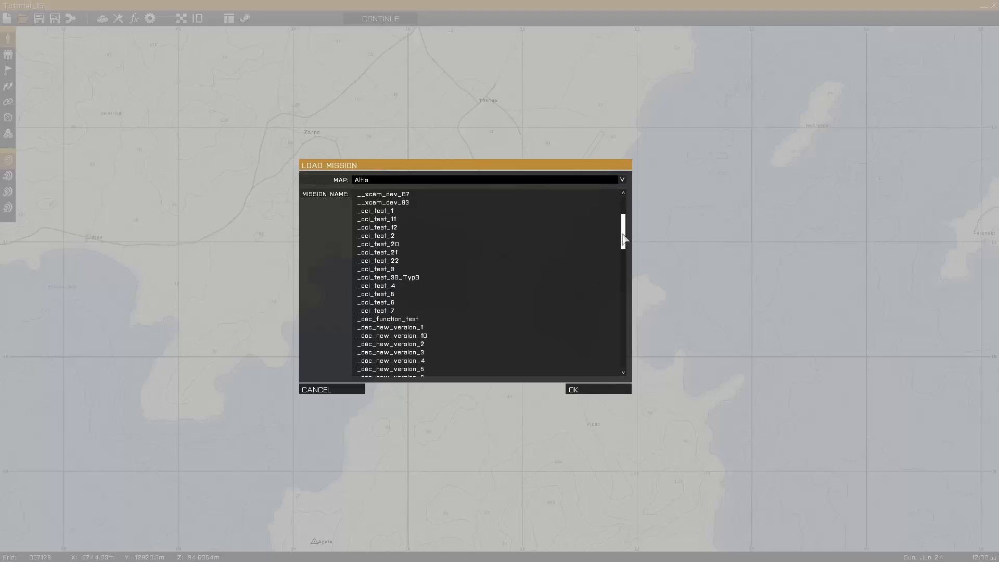
drag(624, 239, 606, 371)
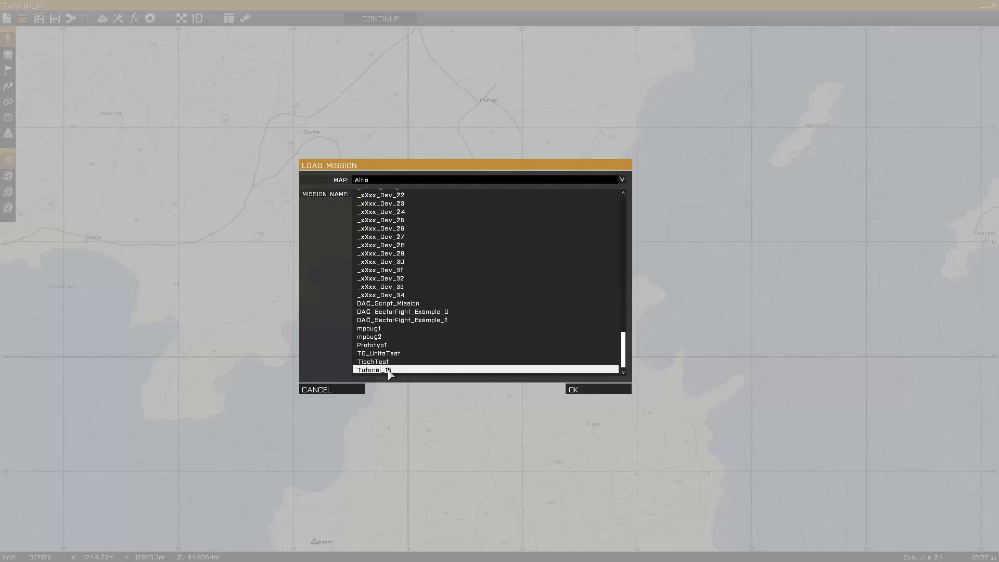
click(599, 391)
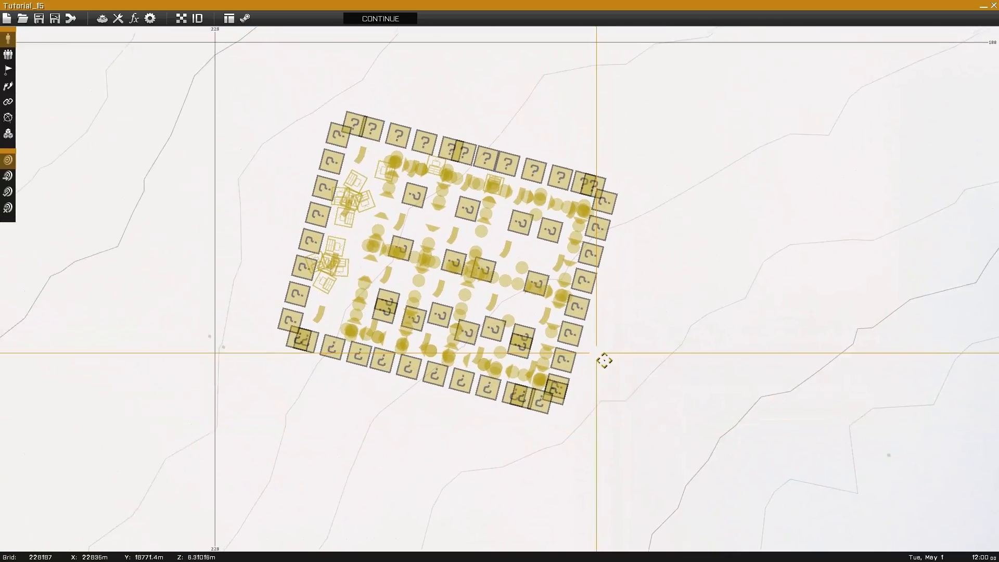
Insert a NATO BLUFOR Rifleman unit under Player control west of the placed building.
right_drag(604, 360, 612, 366)
right_drag(496, 357, 633, 325)
scroll(588, 338, down, 4)
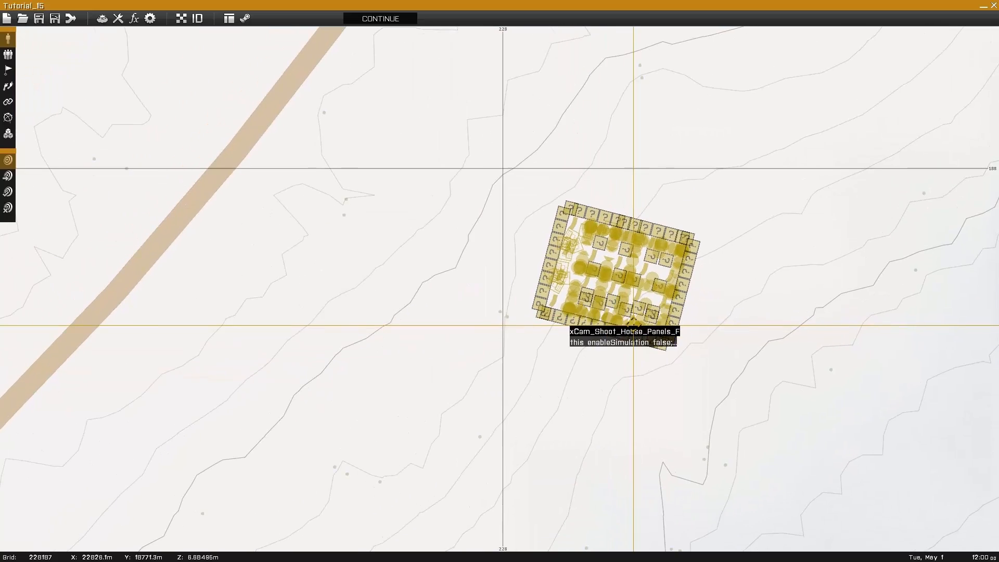
double_click(405, 307)
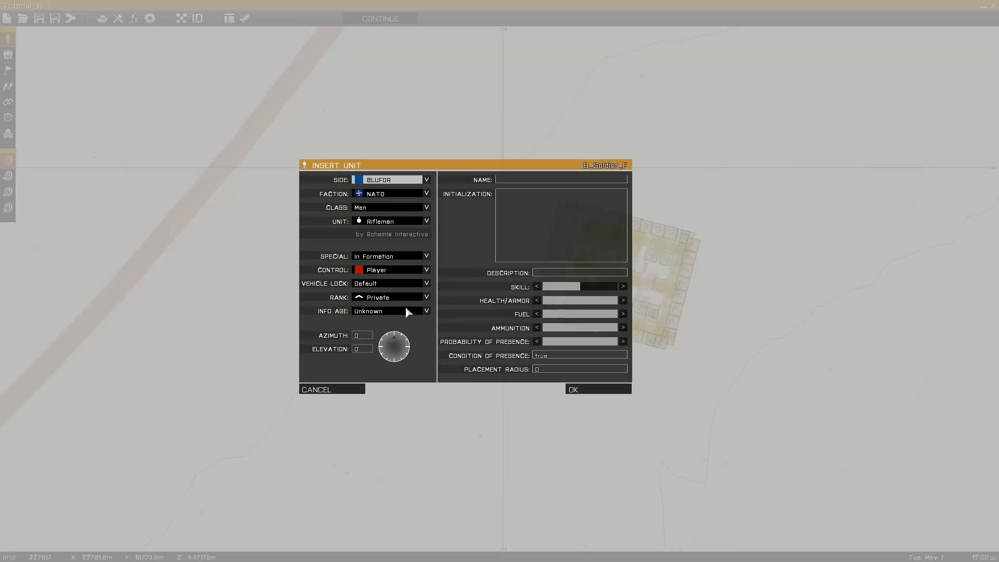
click(579, 388)
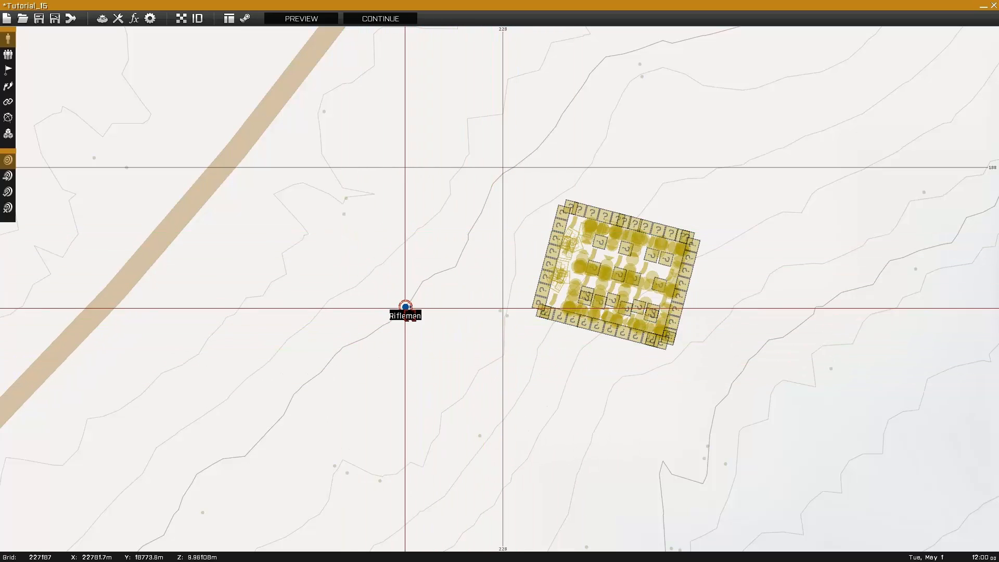
Move the player unit slightly north and start the mission preview.
mouse_move(405, 307)
mouse_down()
mouse_move(446, 348)
mouse_move(447, 328)
mouse_move(401, 280)
mouse_up()
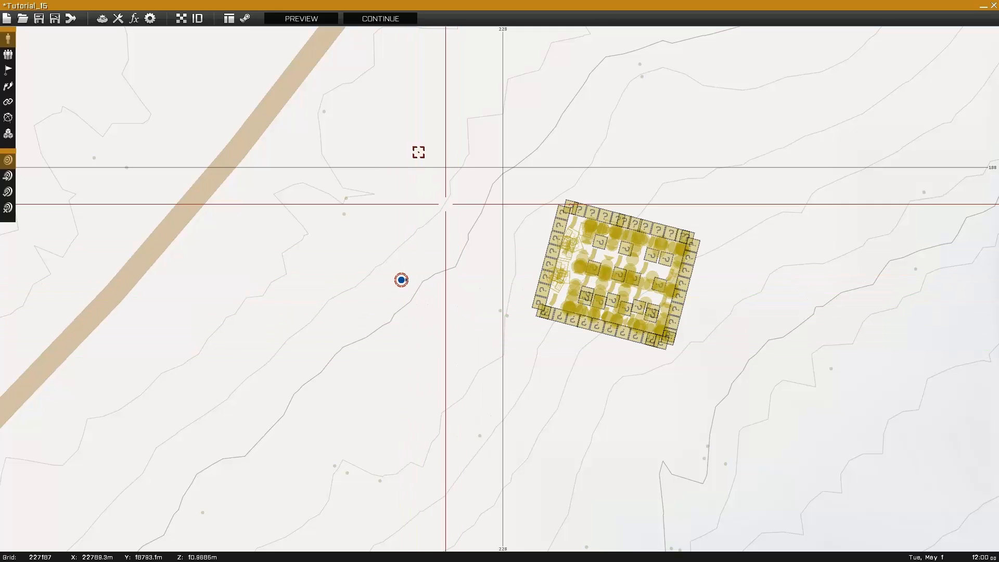
click(301, 19)
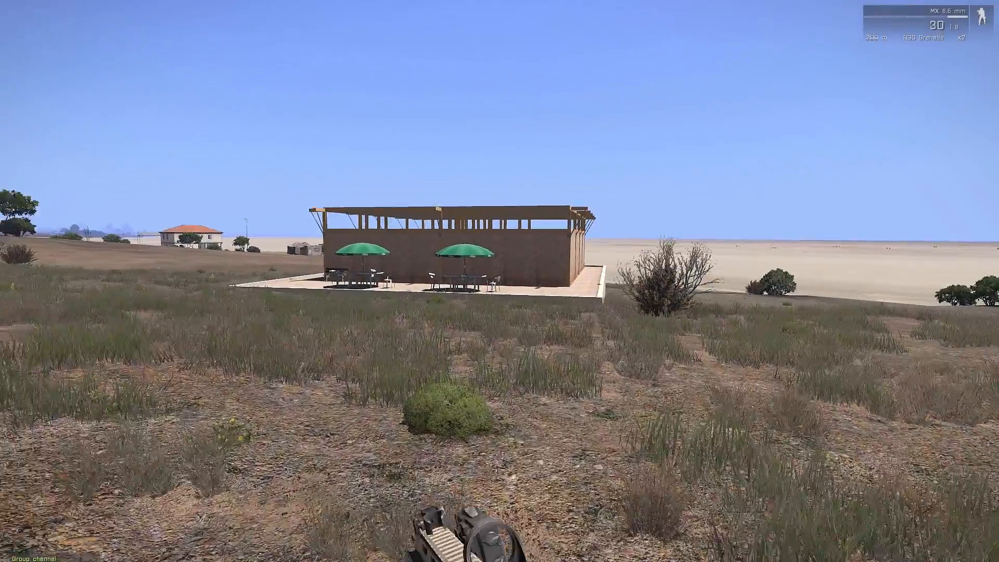
Walk up to the building, along its terrace and into its interior to inspect the prefab.
key(w)
key(w)
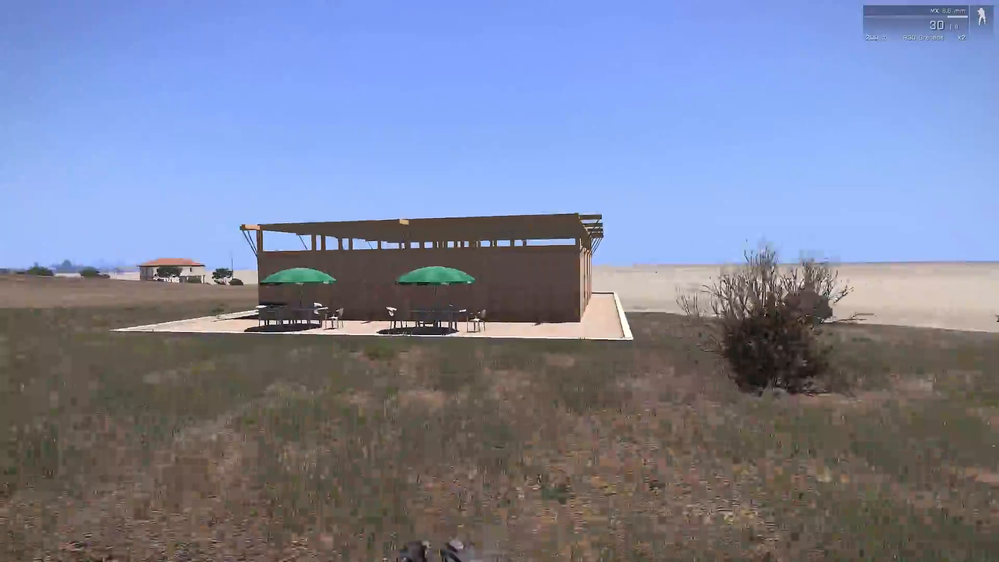
key(w)
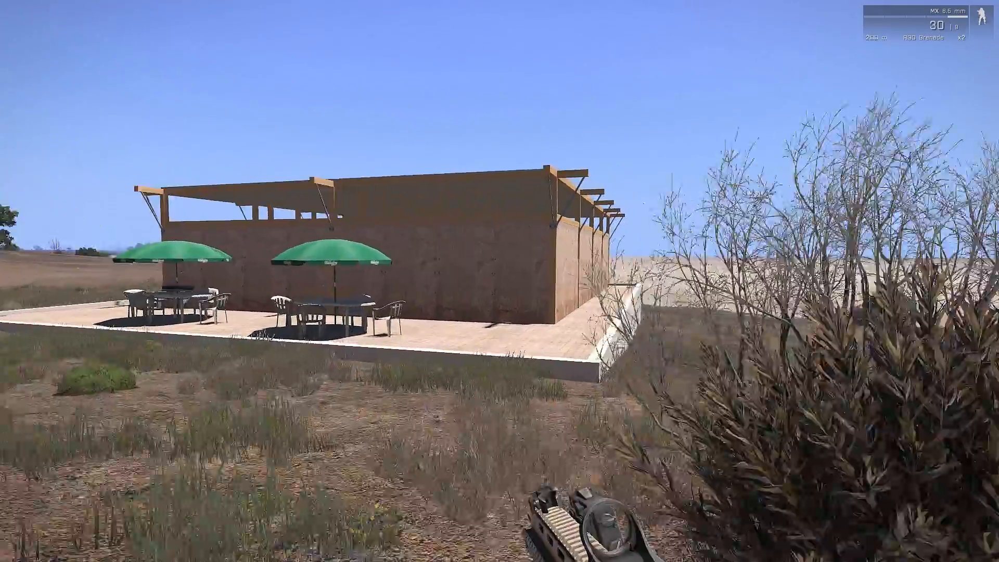
key(w)
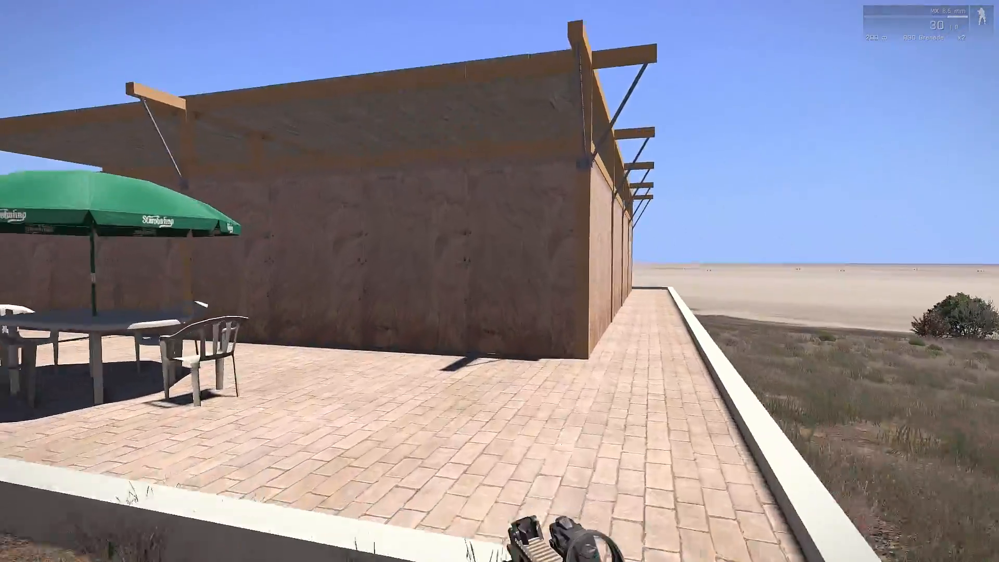
key(w)
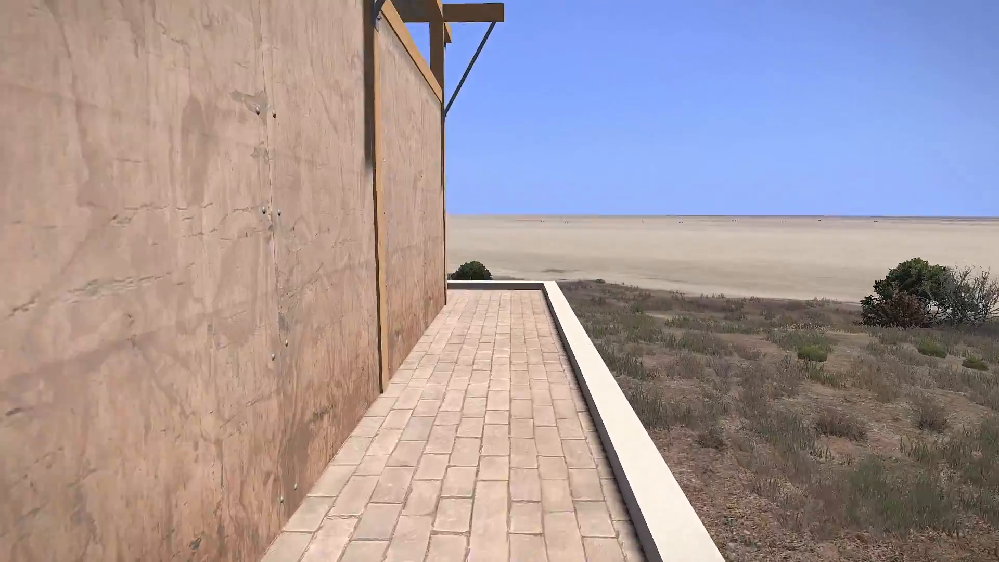
key(w)
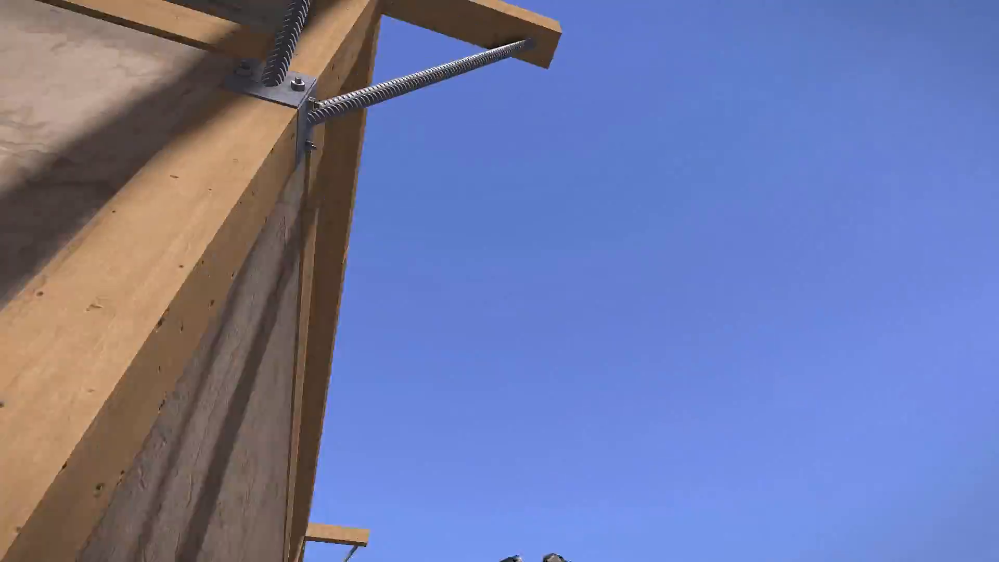
key(w)
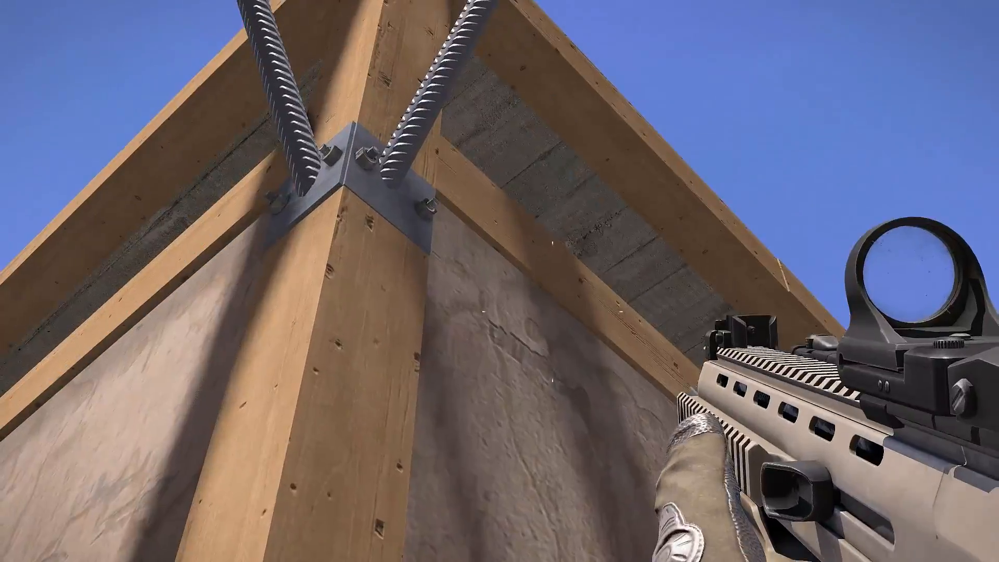
key(w)
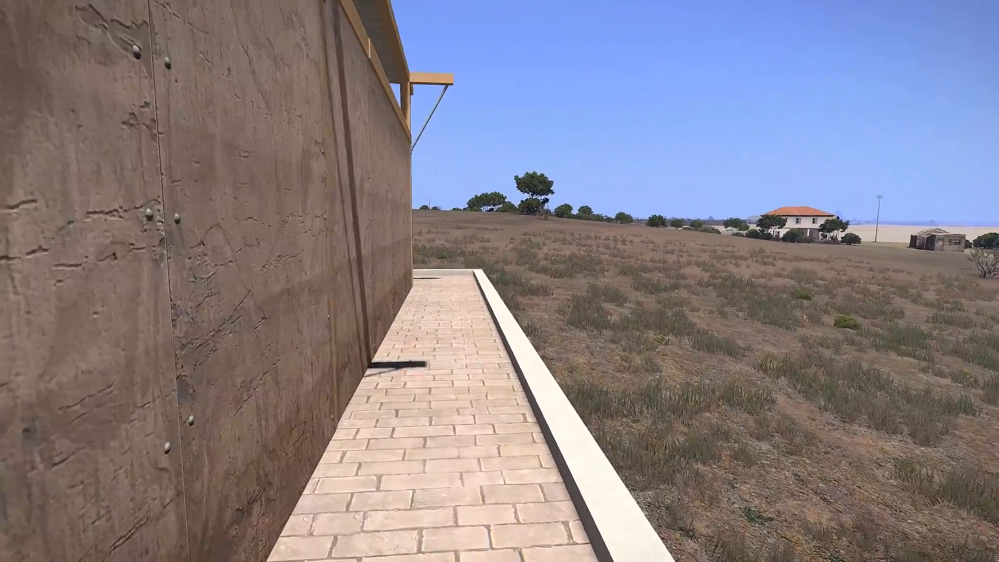
key(w)
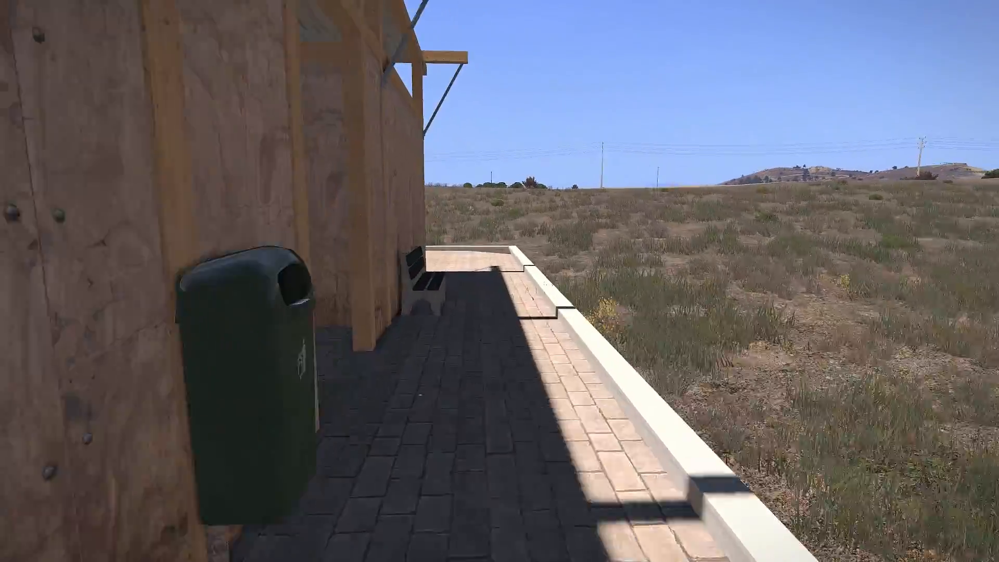
key(w)
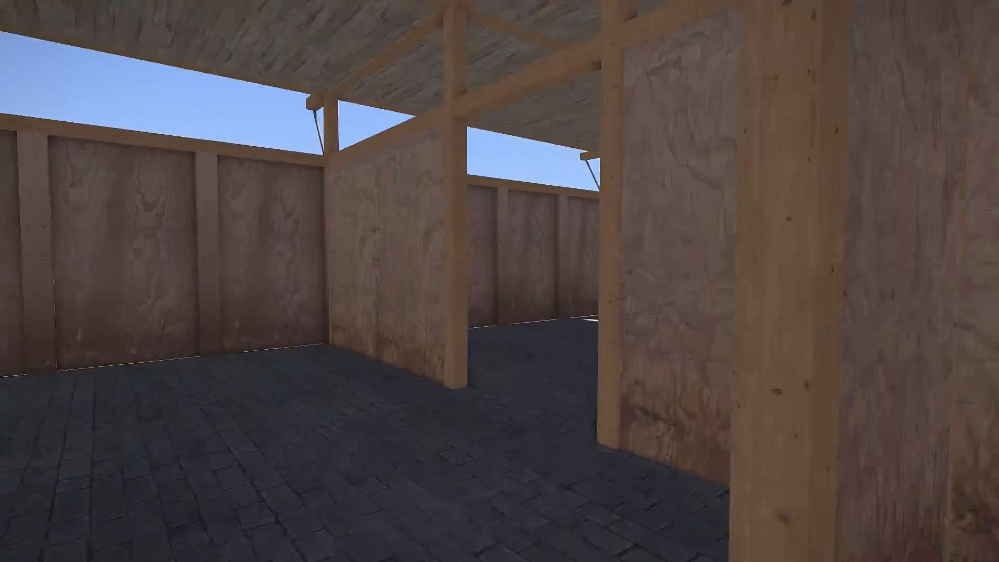
key(w)
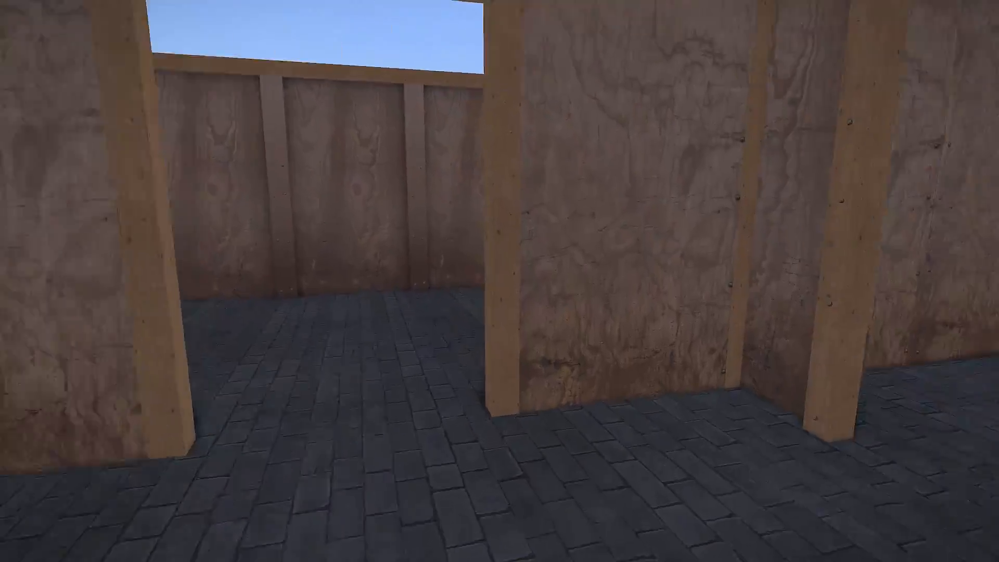